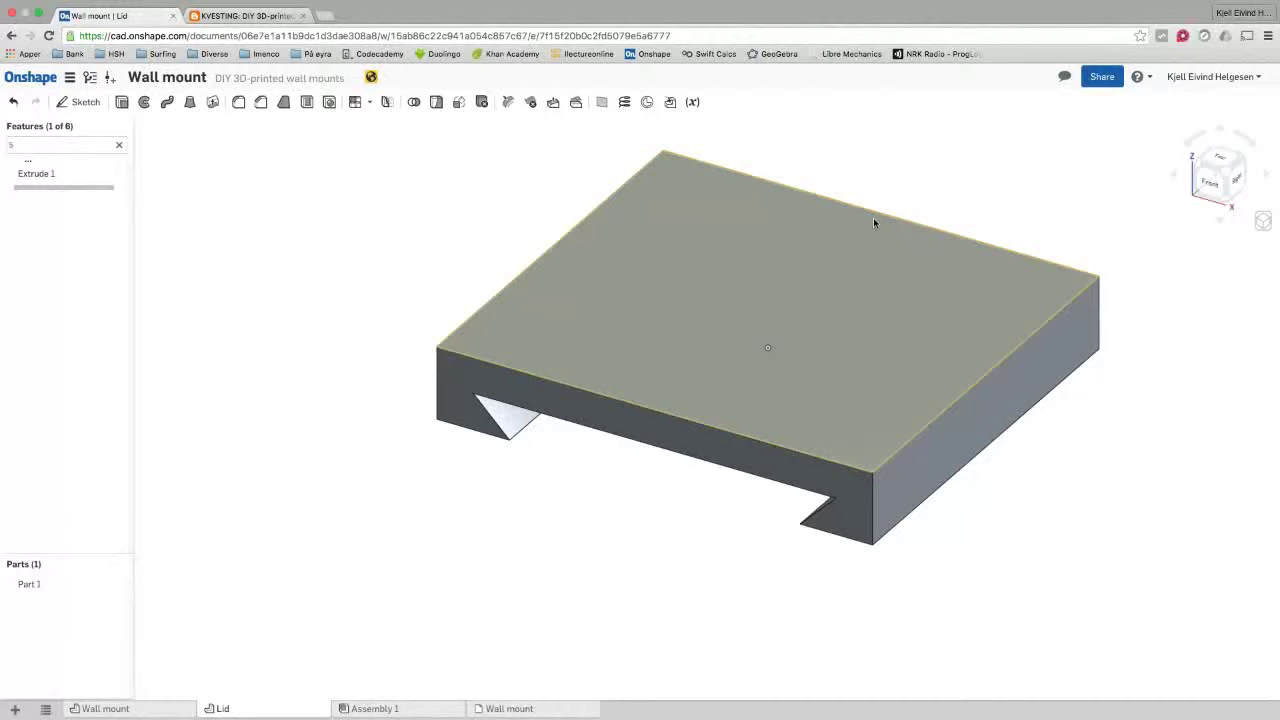
Step: Check the reference sketch in the blog, then switch to the Wall mount part studio
{"action": "left_click", "coordinate": [270, 16]}
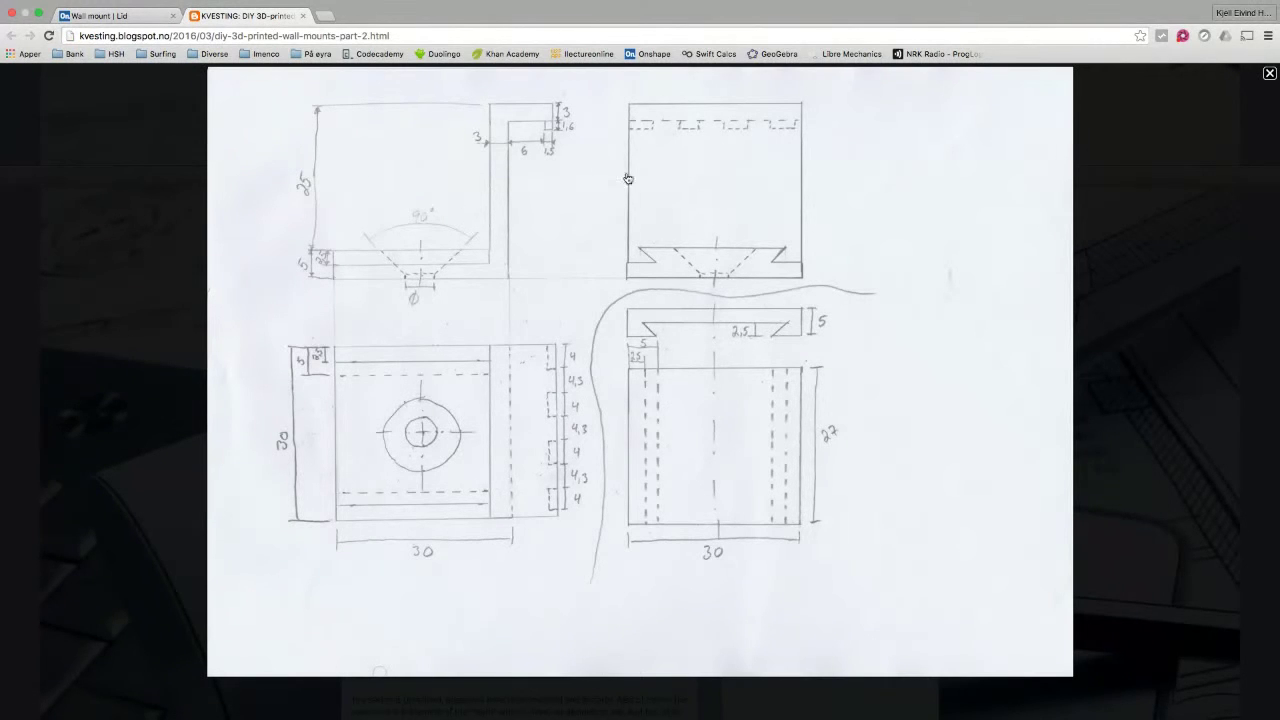
{"action": "left_click", "coordinate": [90, 18]}
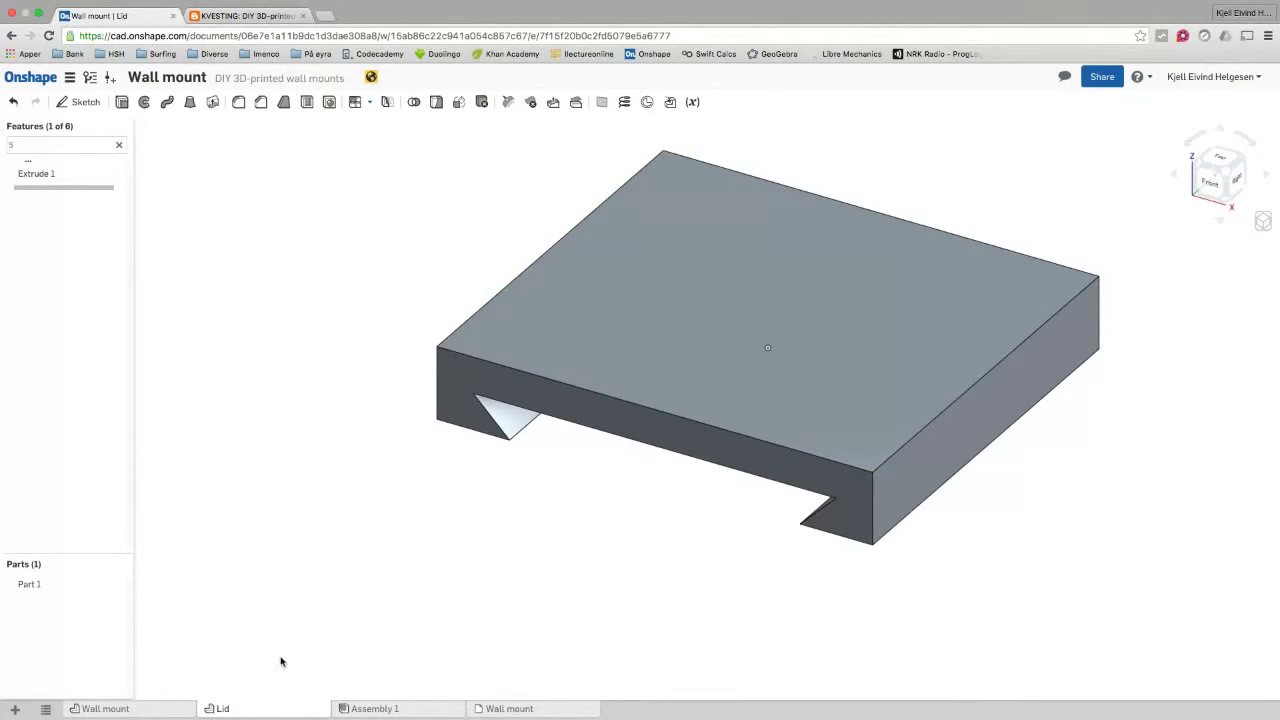
{"action": "left_click", "coordinate": [142, 711]}
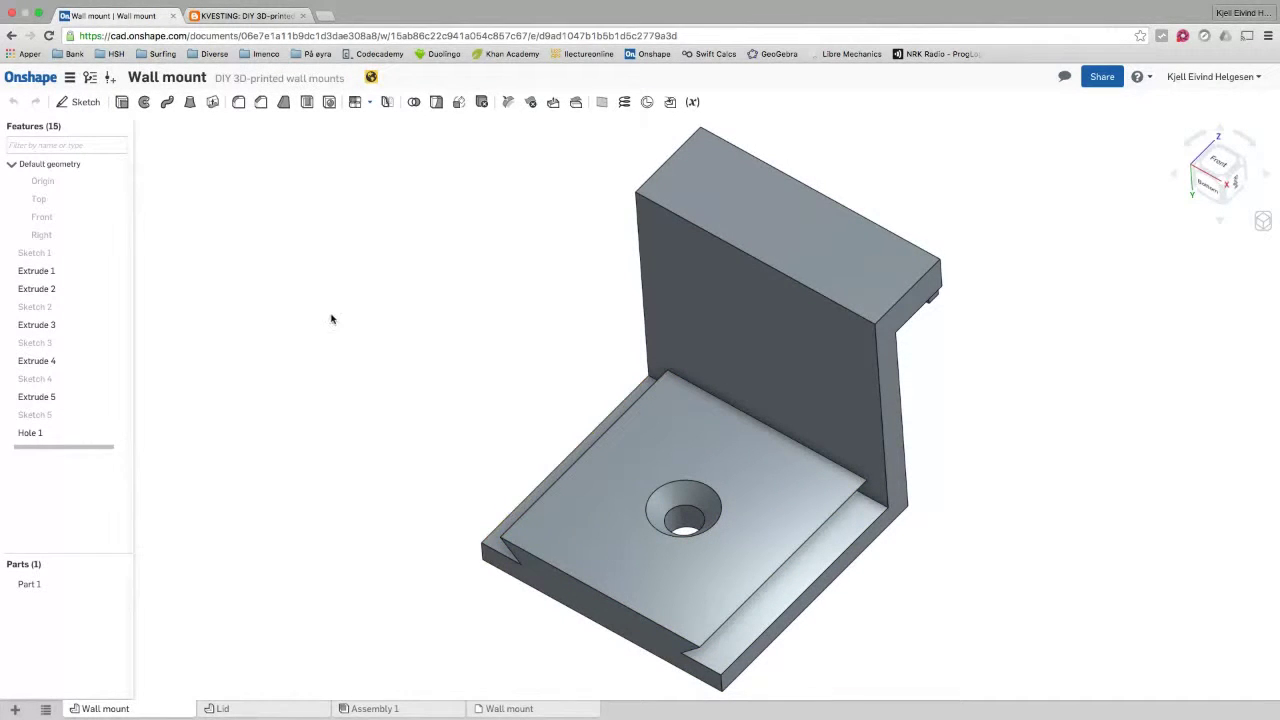
Step: Start a fillet on the bracket and select its two Extrude 3 groove edges
{"action": "left_click", "coordinate": [239, 103]}
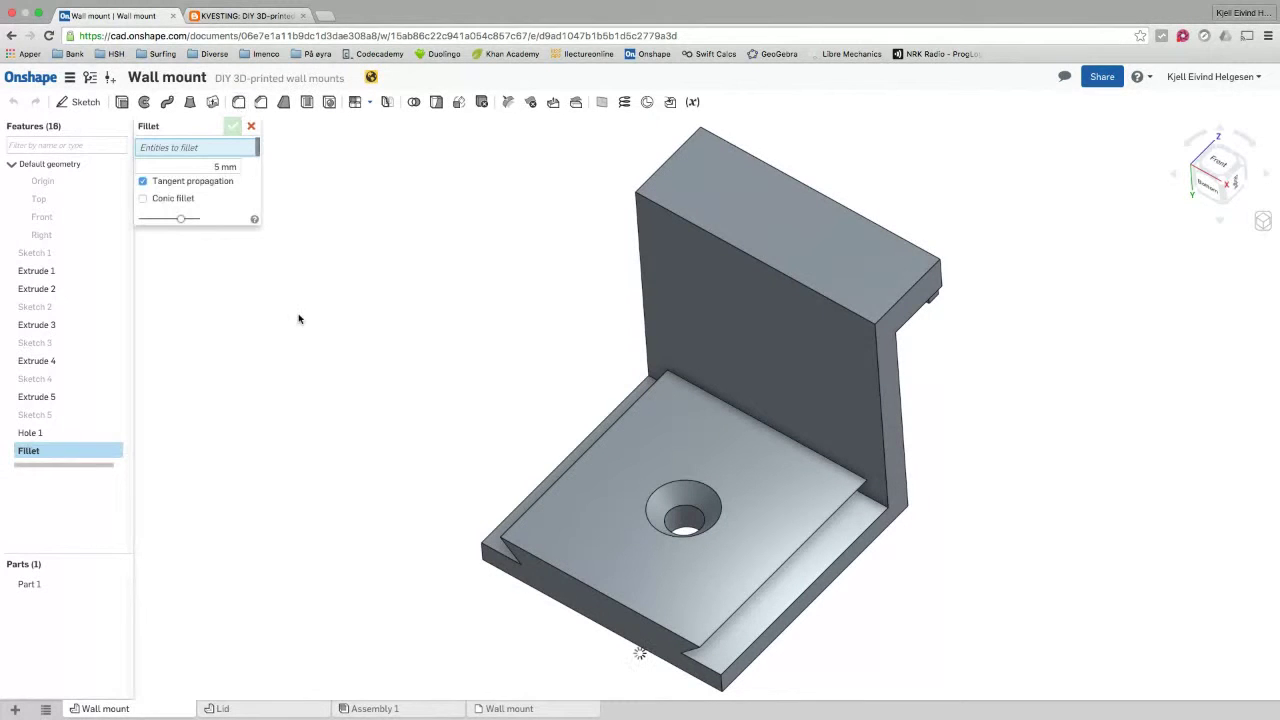
{"action": "left_click", "coordinate": [216, 165]}
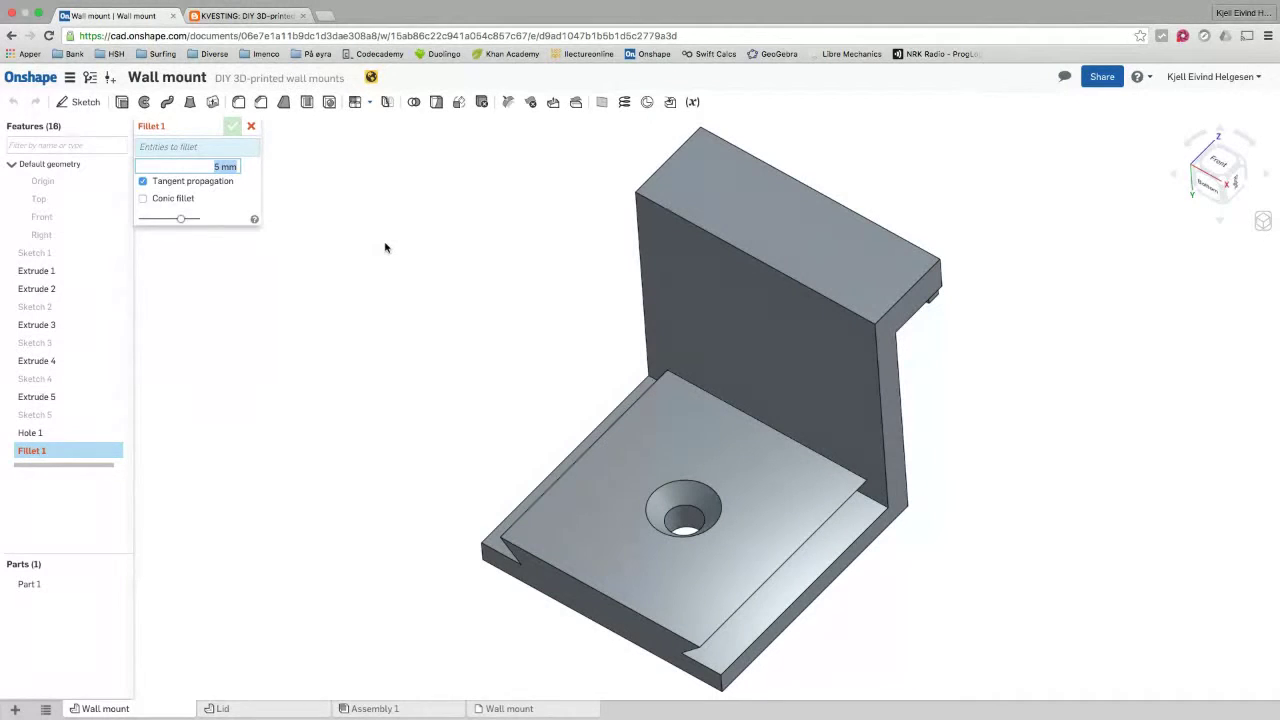
{"action": "type", "text": "0.5"}
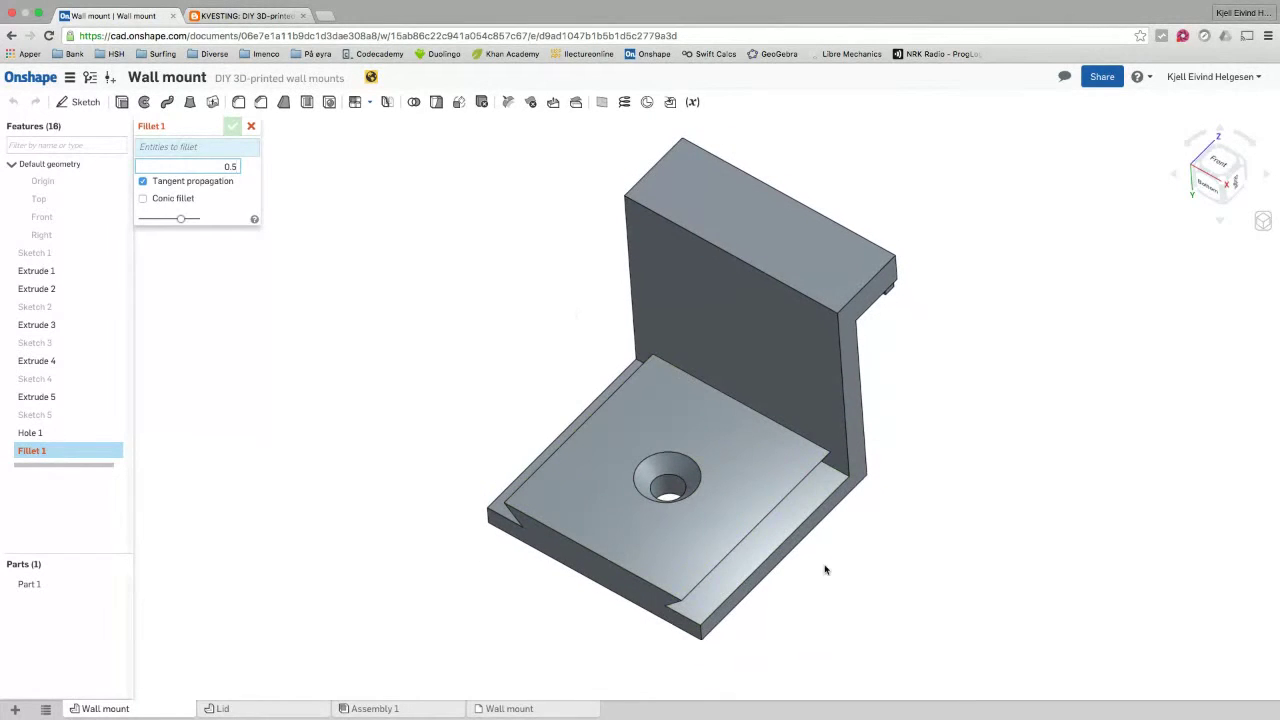
{"action": "scroll", "coordinate": [823, 568], "scroll_direction": "down", "scroll_amount": 2}
{"action": "scroll", "coordinate": [820, 570], "scroll_direction": "down", "scroll_amount": 2}
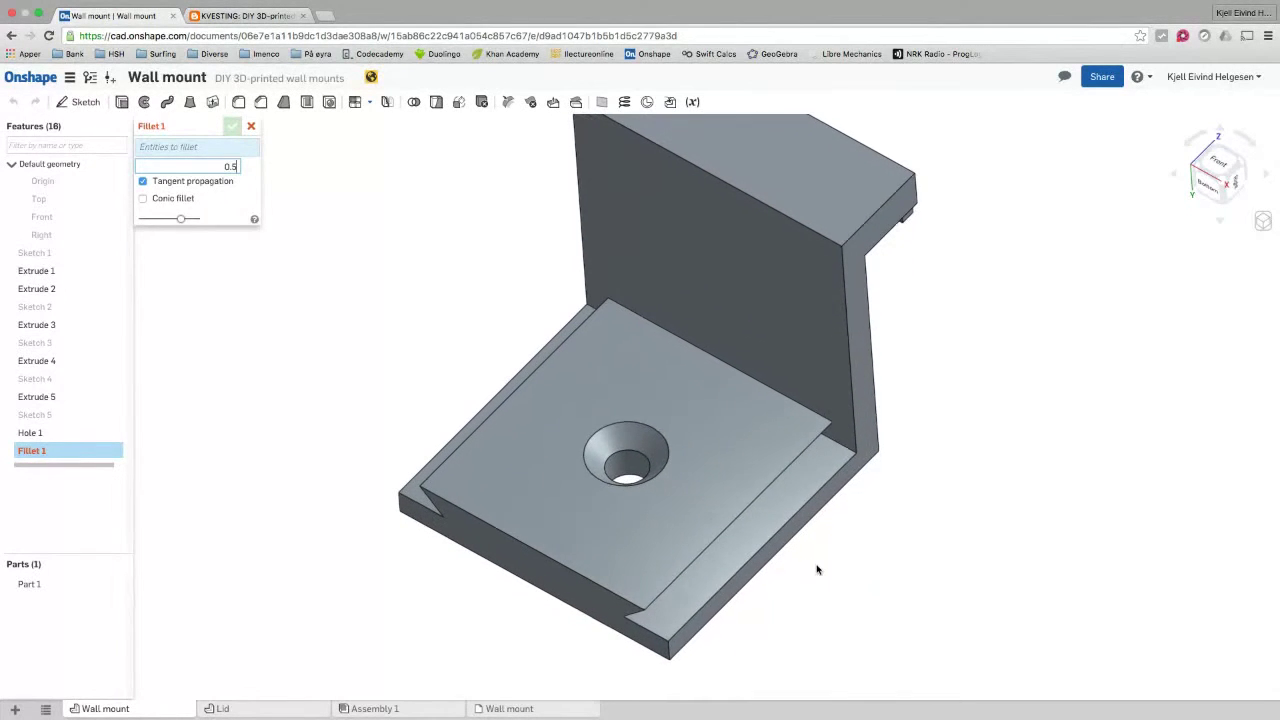
{"action": "left_click", "coordinate": [729, 524]}
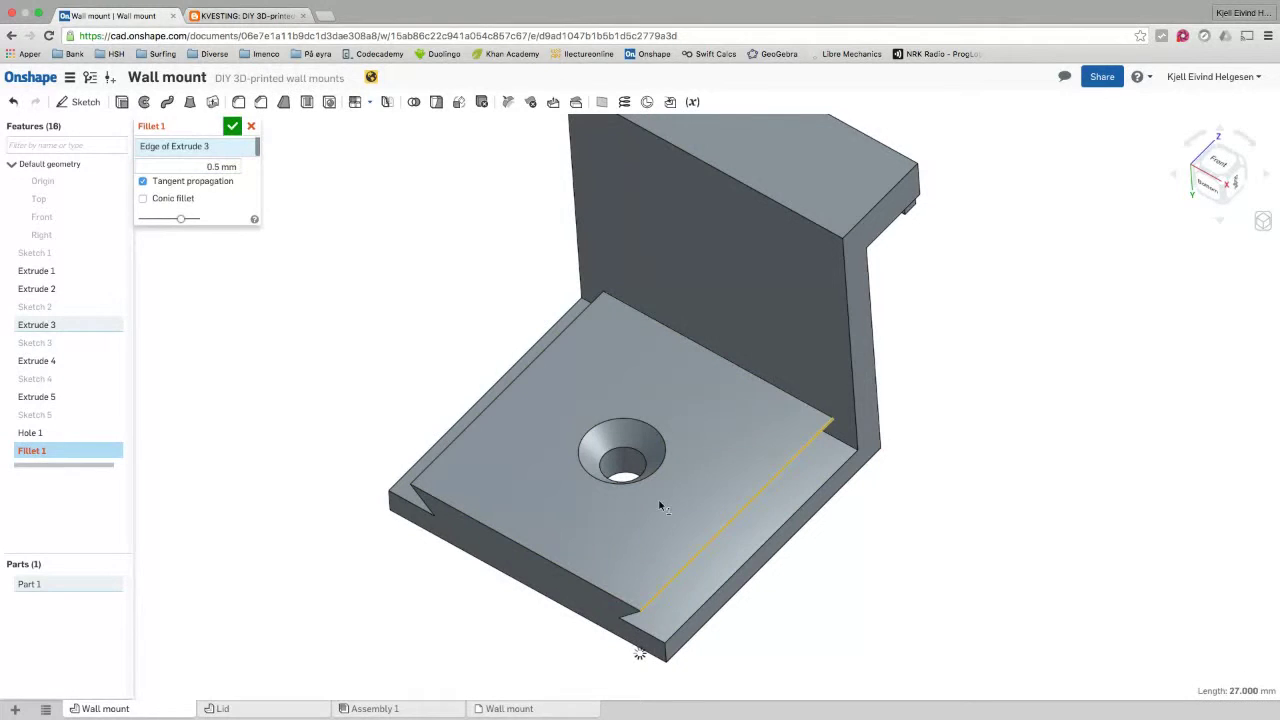
{"action": "left_click", "coordinate": [482, 416]}
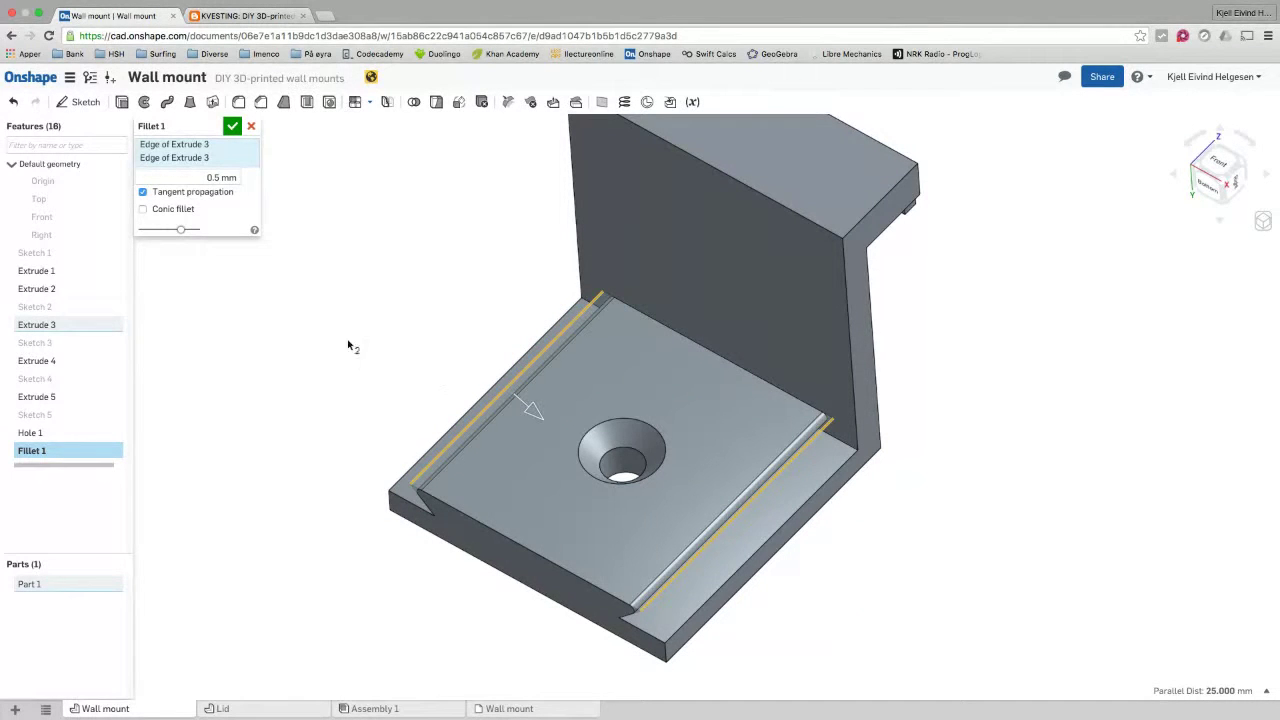
Step: Set the fillet radius to 0.3 mm, accept it, and switch to the Lid part studio
{"action": "left_click", "coordinate": [219, 177]}
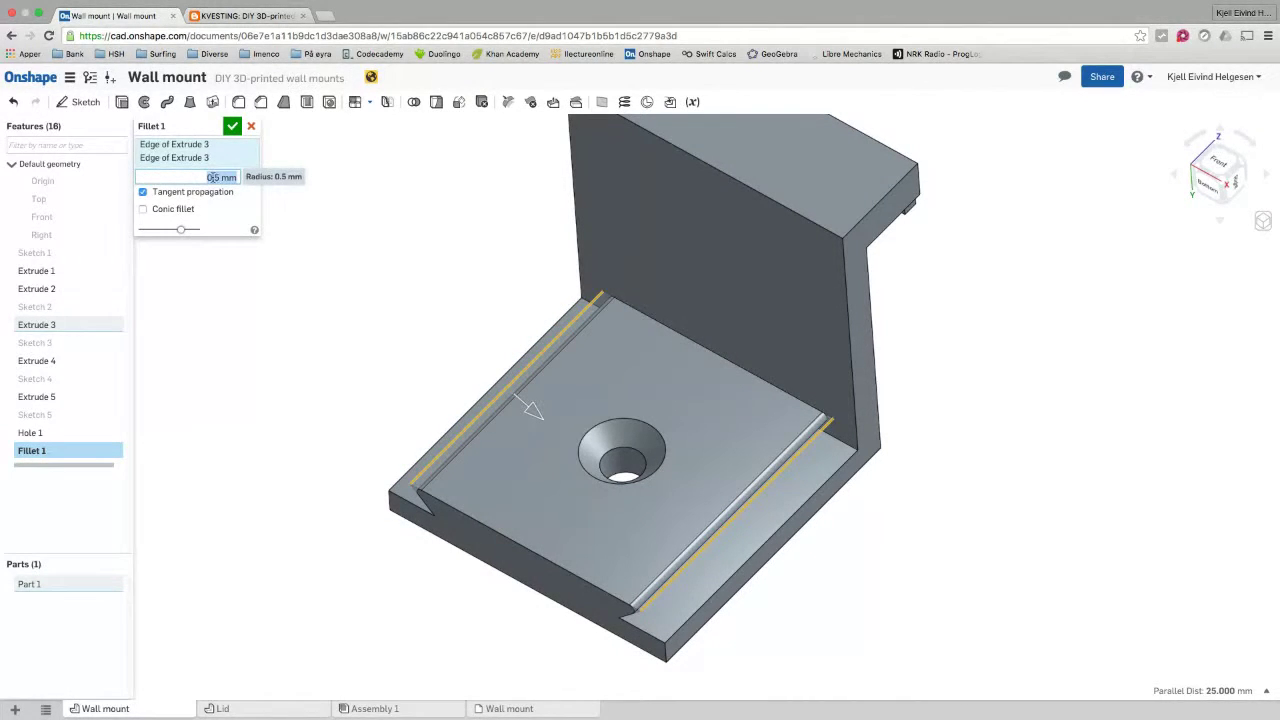
{"action": "left_click", "coordinate": [213, 177]}
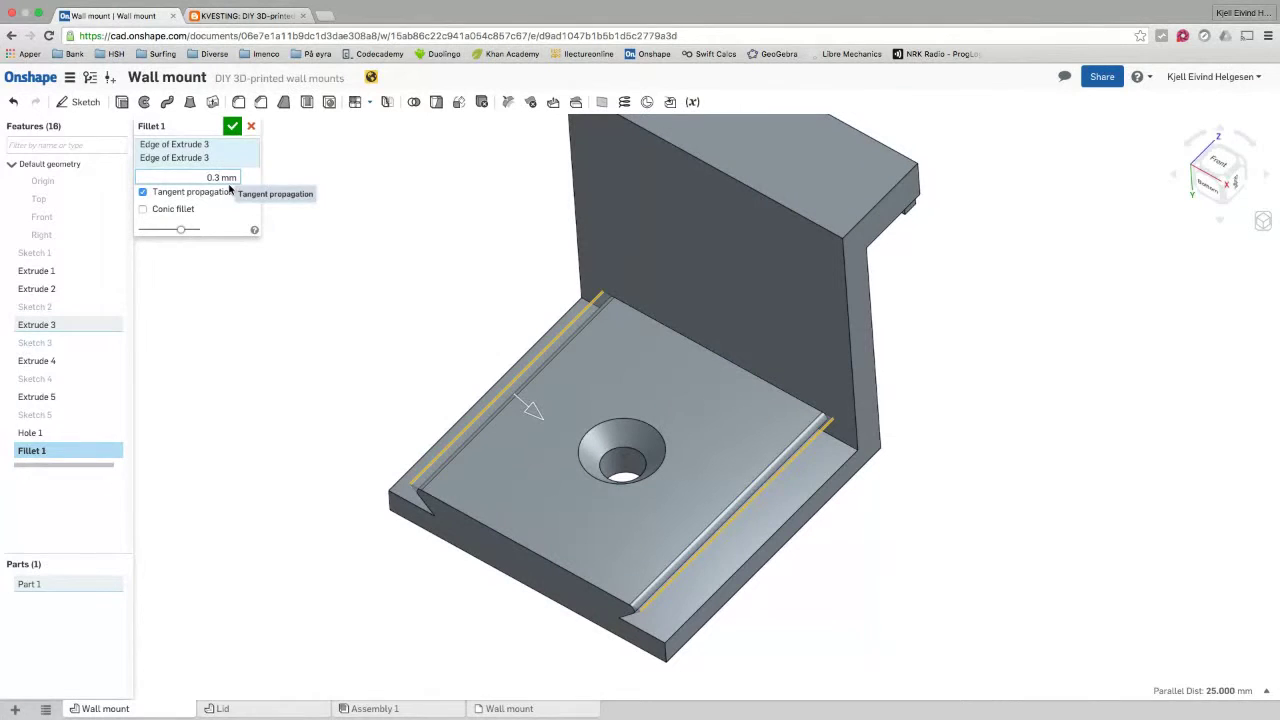
{"action": "left_click", "coordinate": [232, 127]}
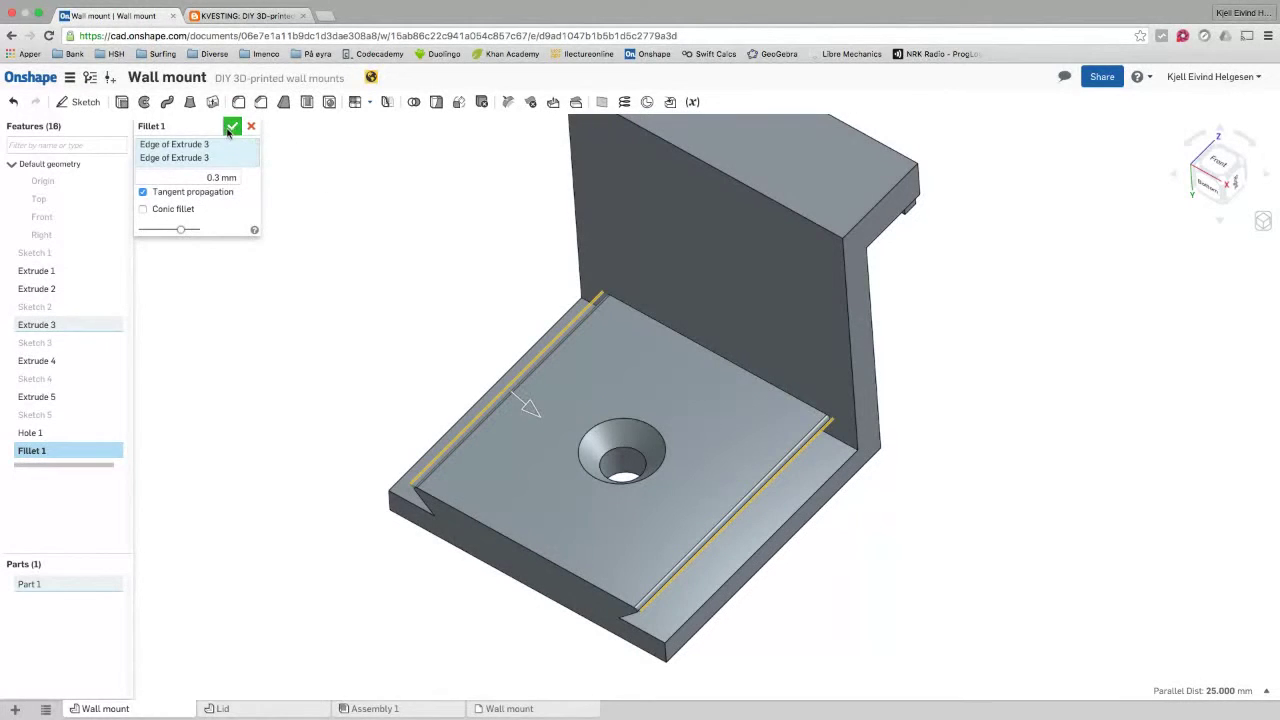
{"action": "left_click", "coordinate": [232, 127]}
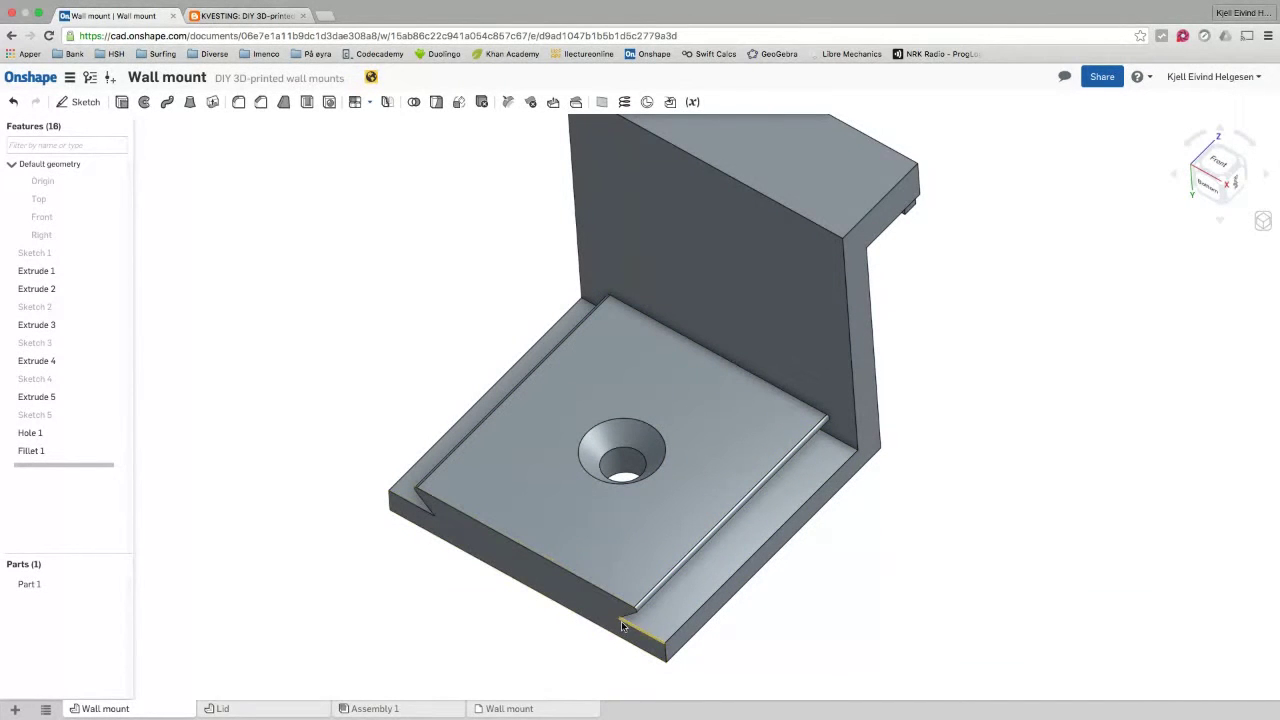
{"action": "left_click", "coordinate": [222, 709]}
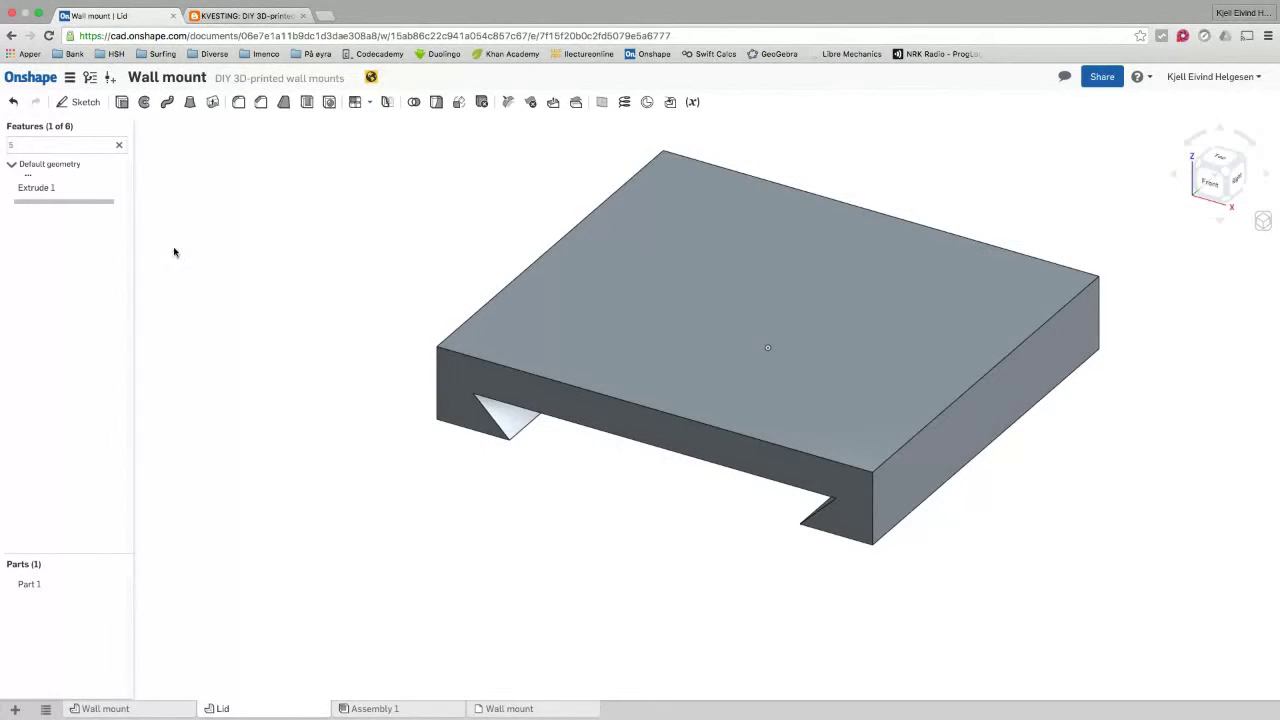
Step: View the lid from below and start a fillet with a 0.2 mm radius
{"action": "left_click", "coordinate": [1228, 206]}
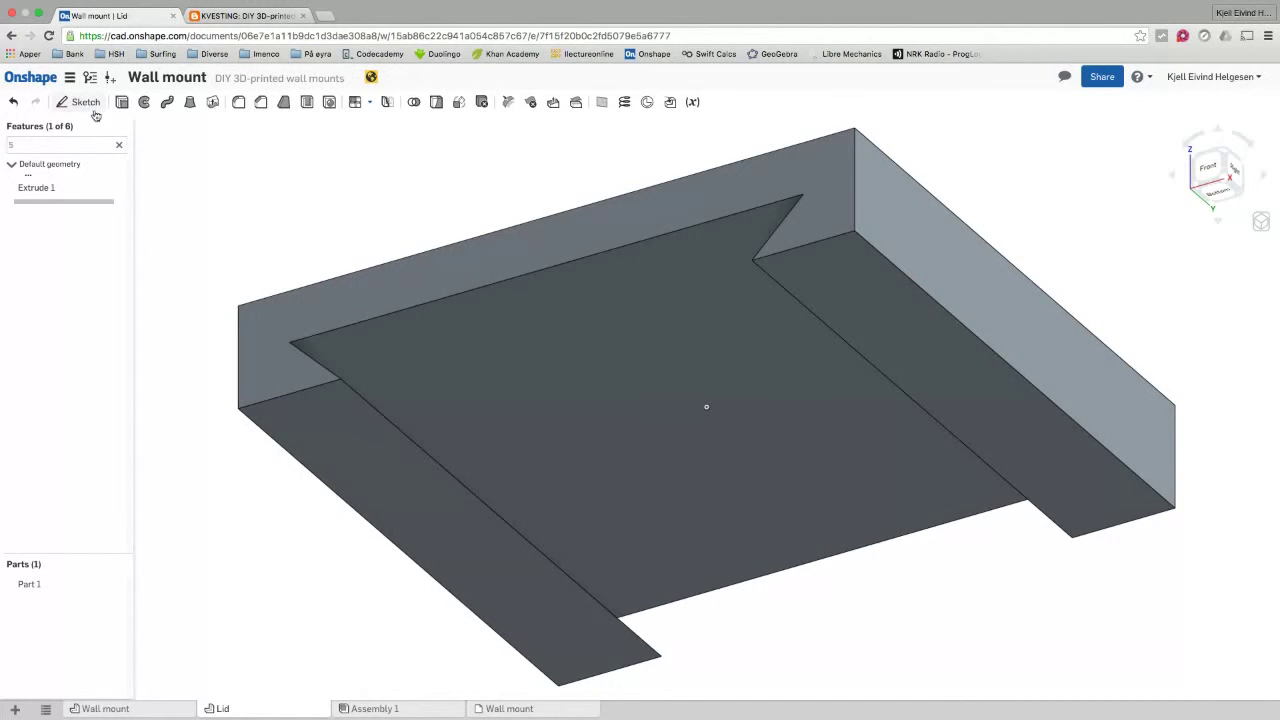
{"action": "left_click", "coordinate": [240, 106]}
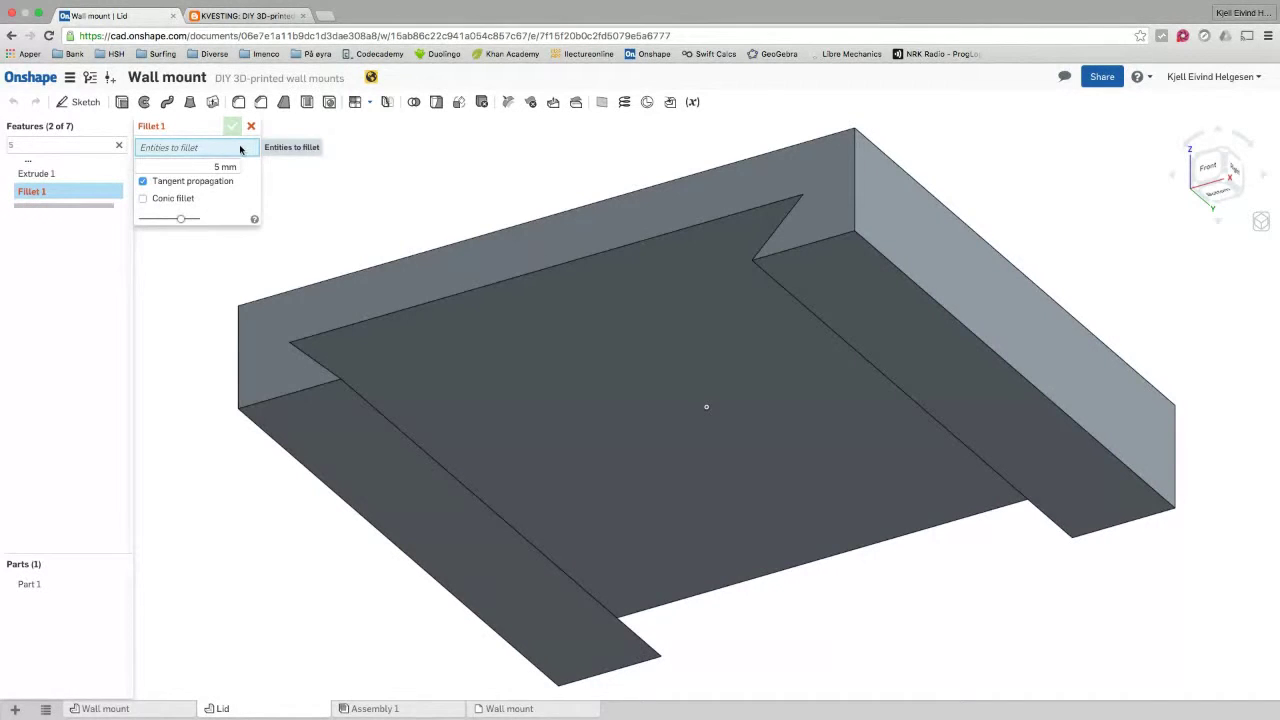
{"action": "left_click", "coordinate": [218, 168]}
{"action": "type", "text": "0"}
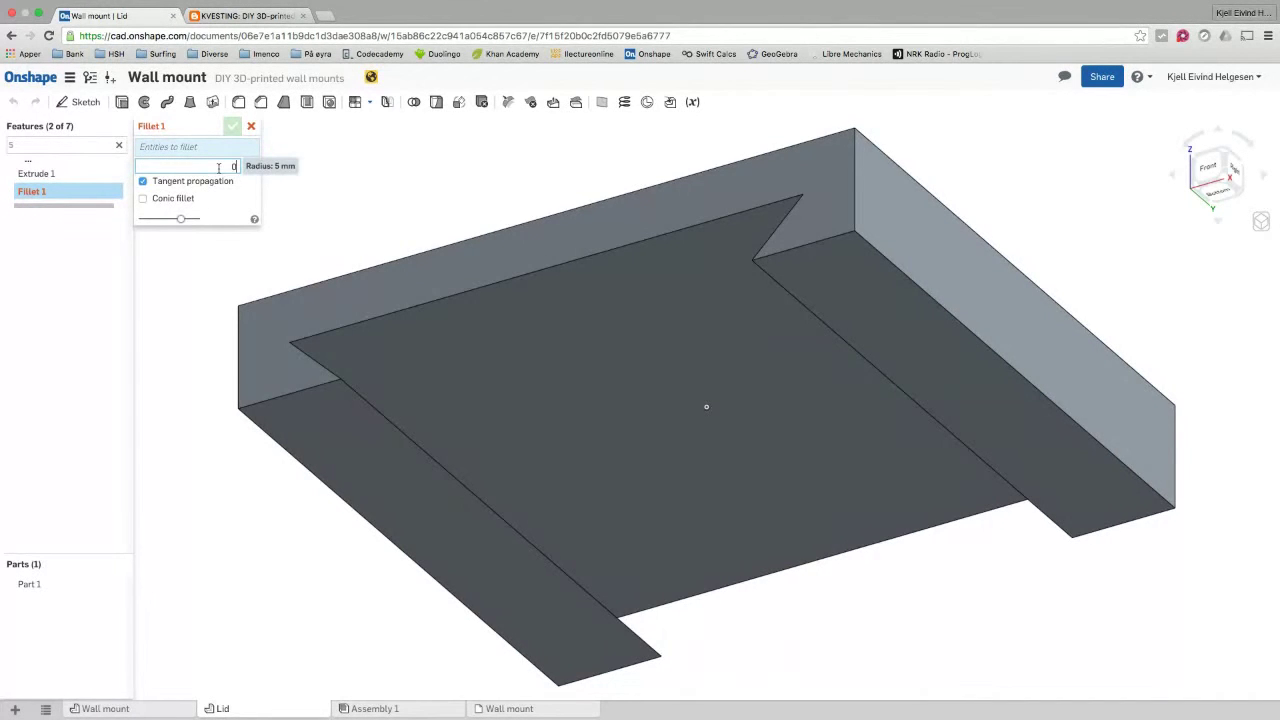
{"action": "type", "text": ".2"}
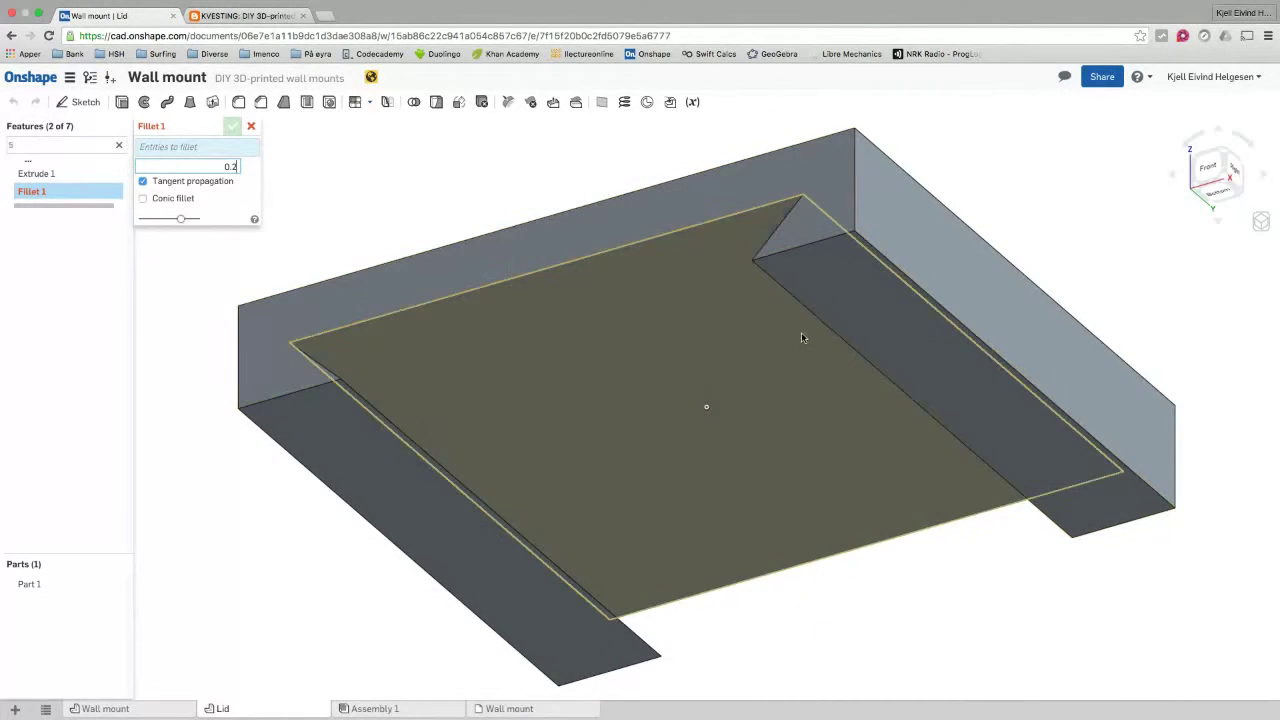
Step: Orbit the lid through top, back and oblique views to inspect its edges
{"action": "left_click", "coordinate": [1225, 162]}
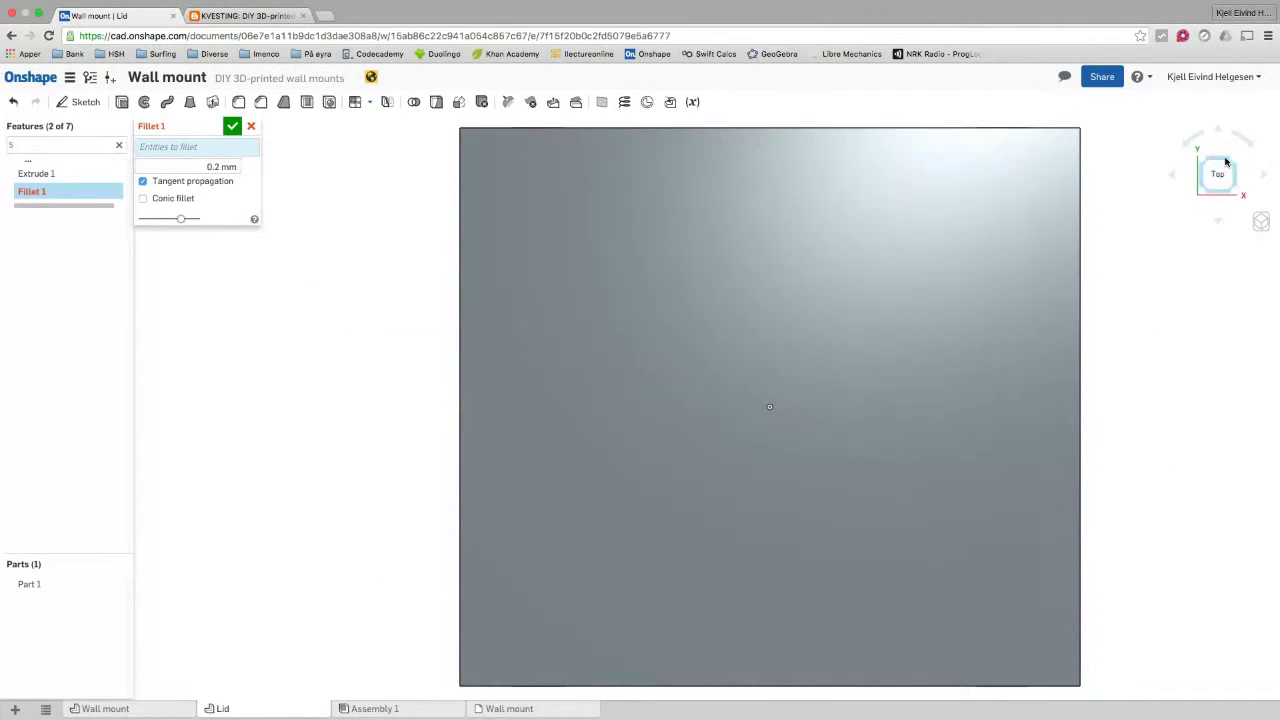
{"action": "left_click", "coordinate": [1217, 222]}
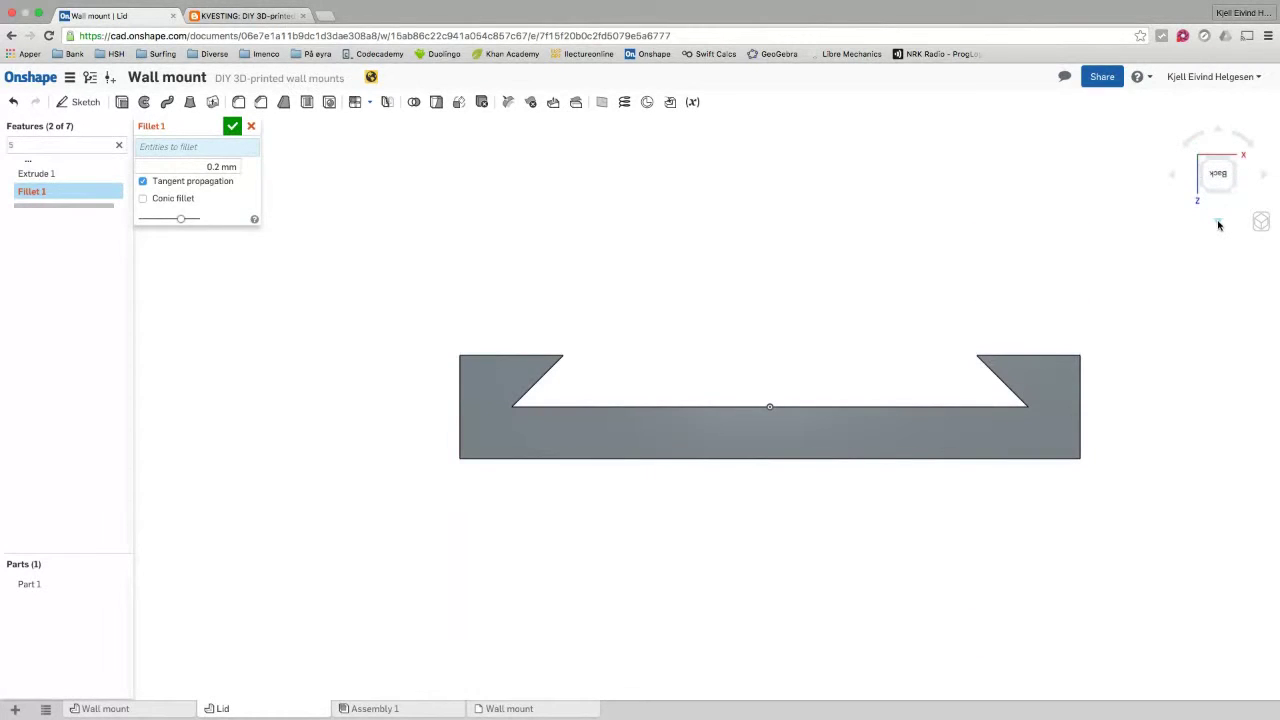
{"action": "left_click", "coordinate": [1262, 177]}
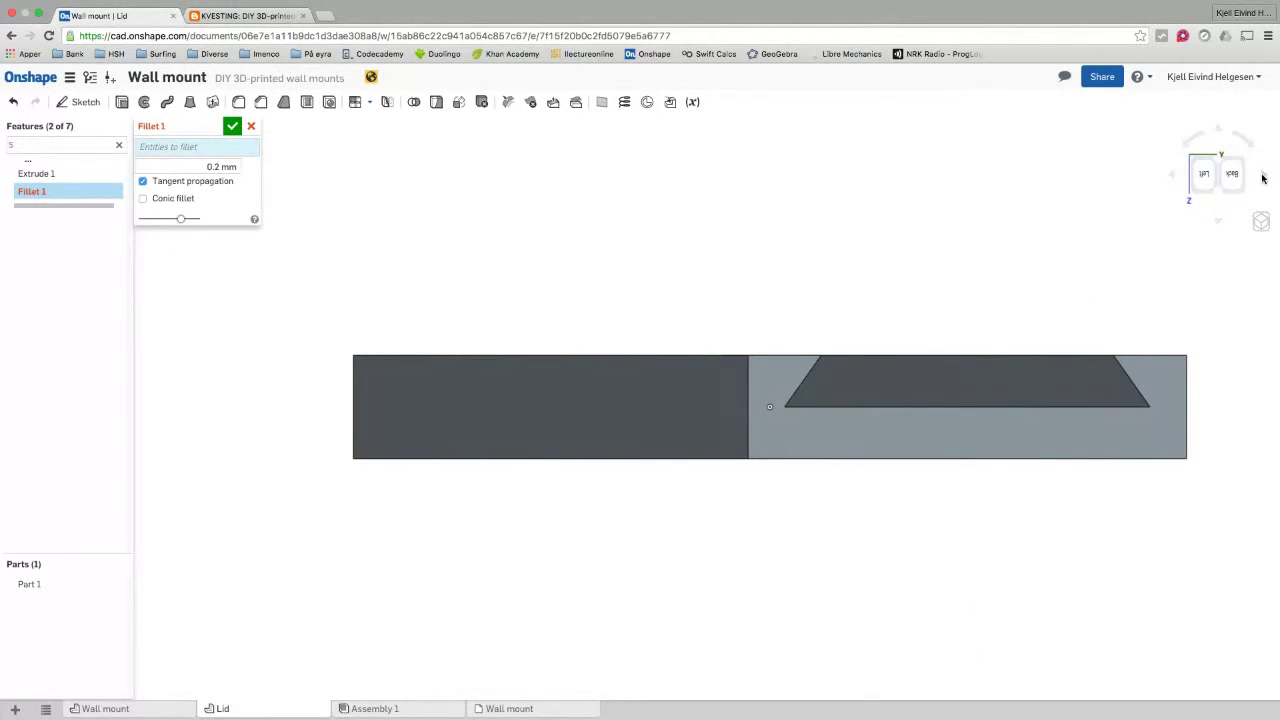
{"action": "left_click", "coordinate": [1248, 147]}
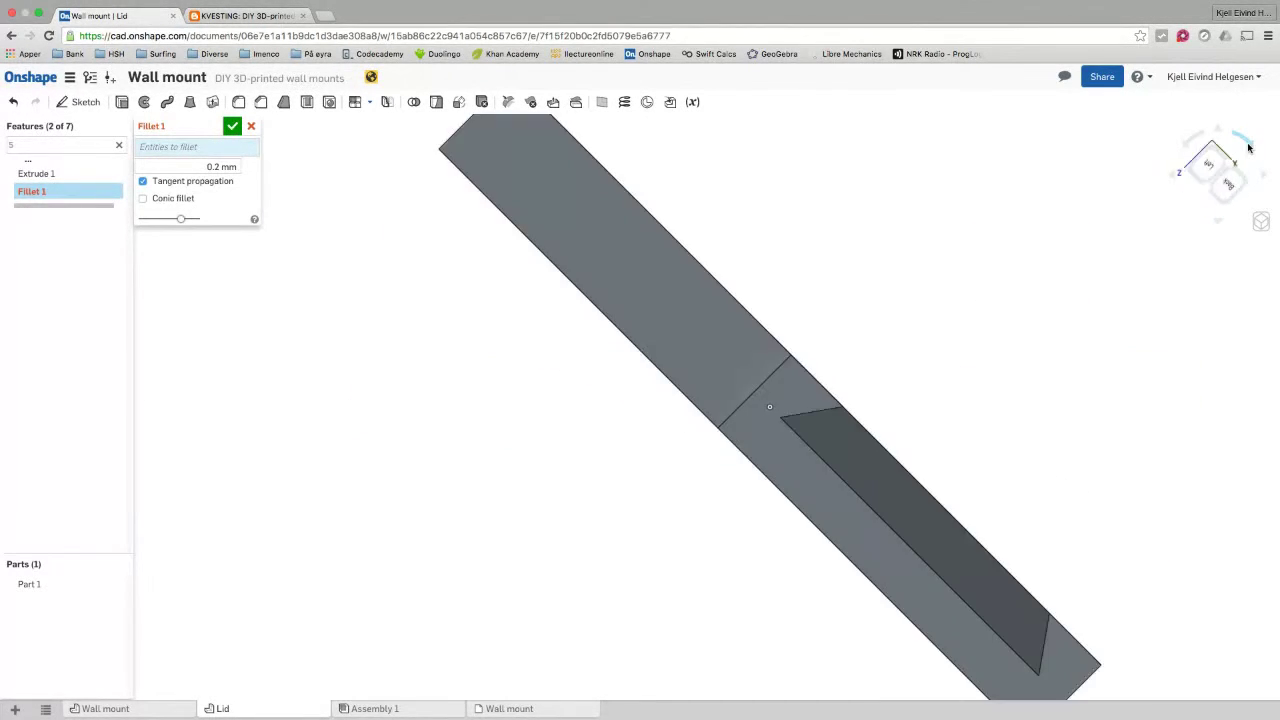
{"action": "left_click", "coordinate": [1212, 140]}
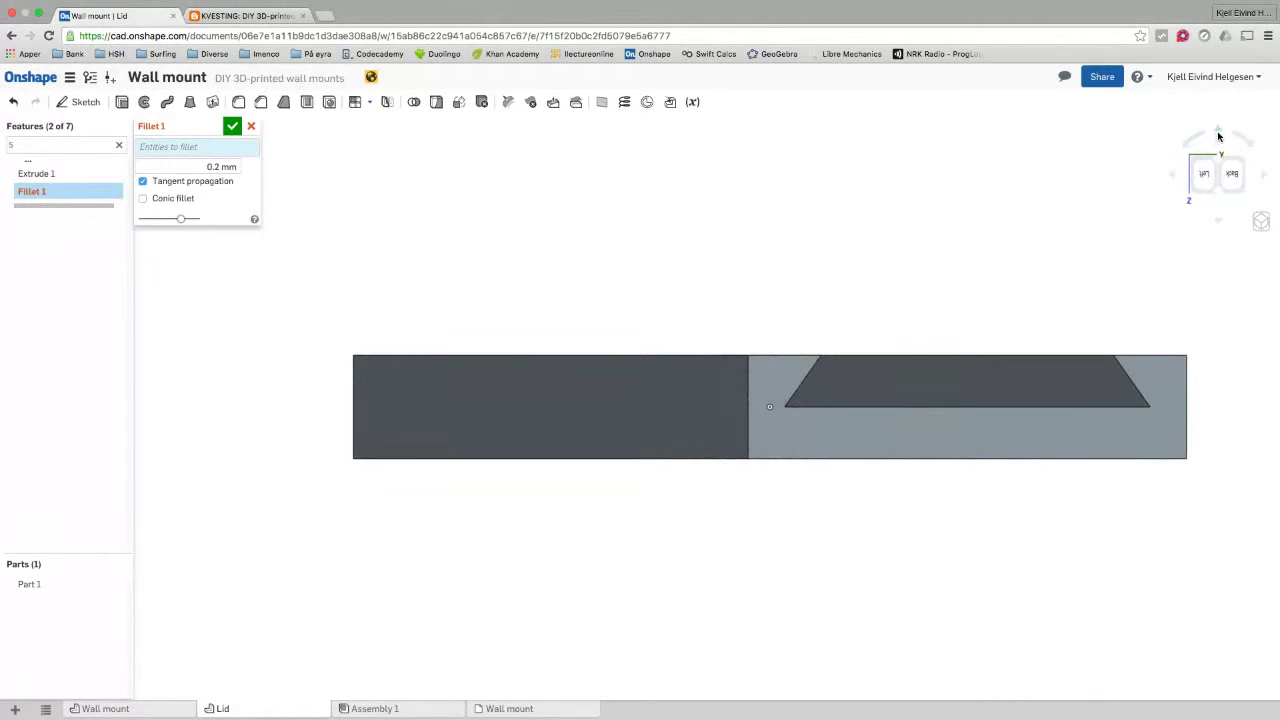
{"action": "left_click", "coordinate": [1217, 136]}
{"action": "left_click", "coordinate": [1216, 226]}
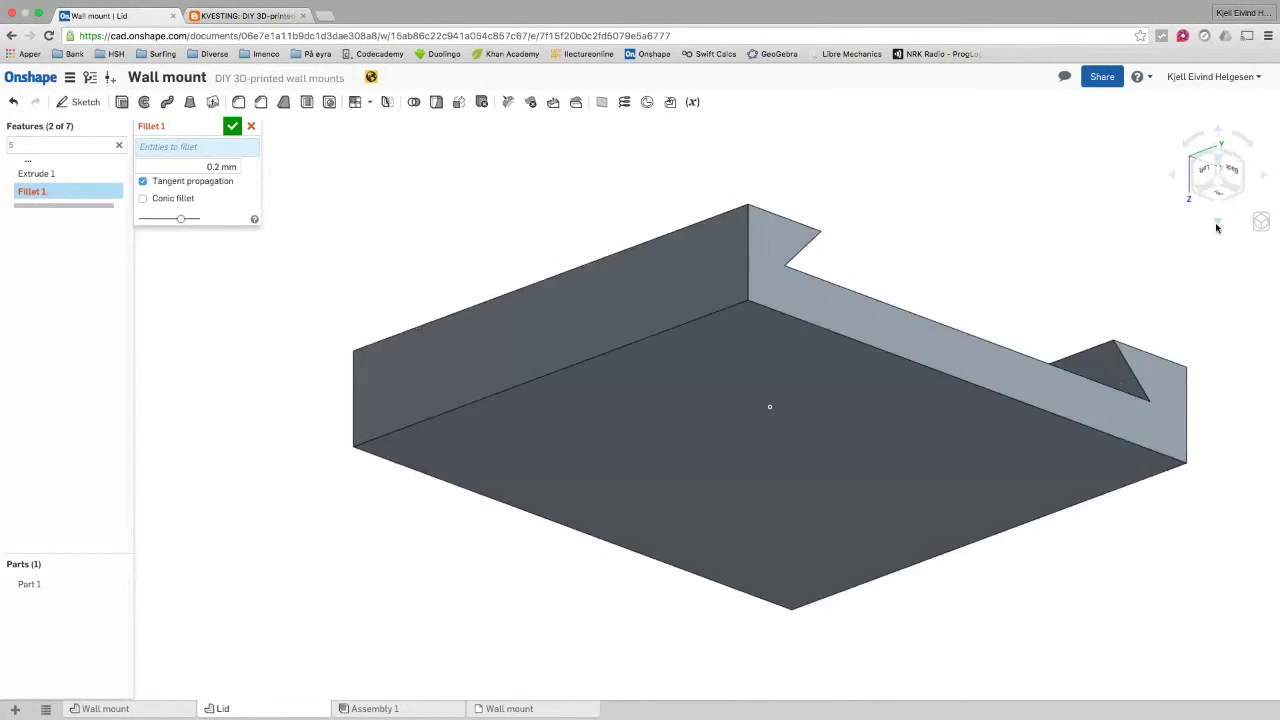
{"action": "left_click", "coordinate": [1216, 227]}
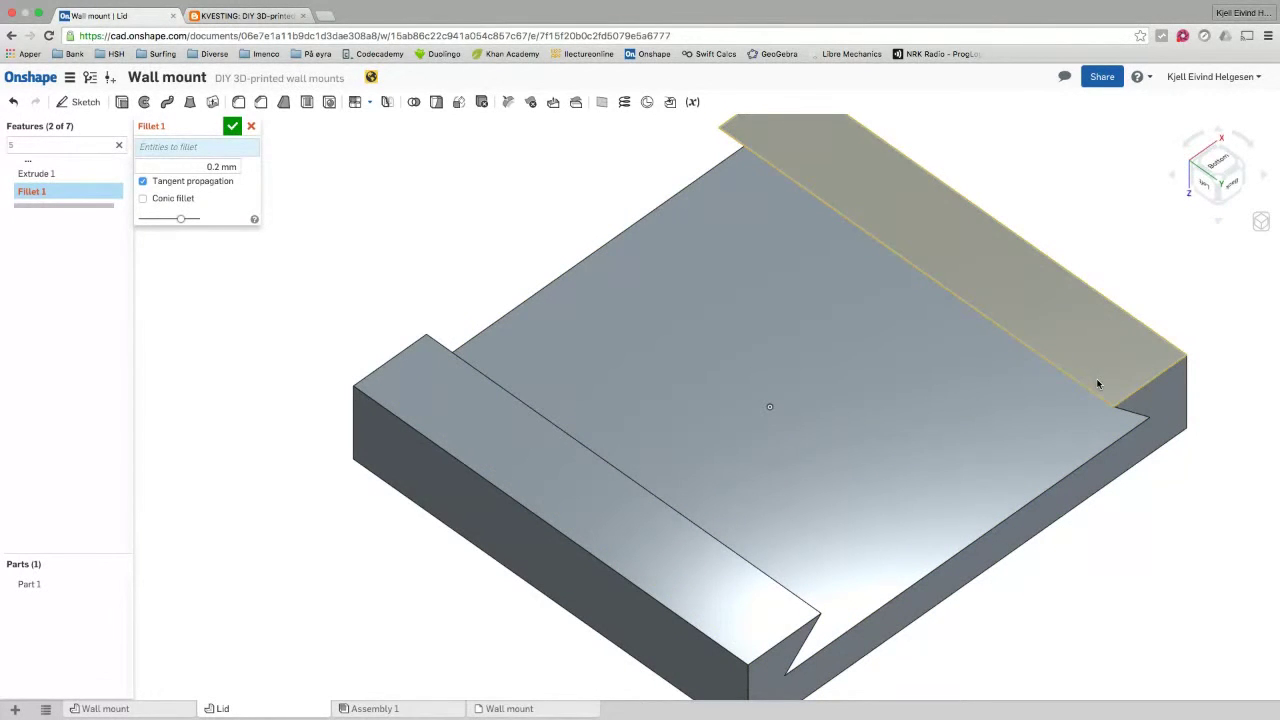
Step: Show hidden edges, pick the two Extrude 1 groove edges, and confirm the 0.2 mm Fillet 1
{"action": "left_click", "coordinate": [1260, 221]}
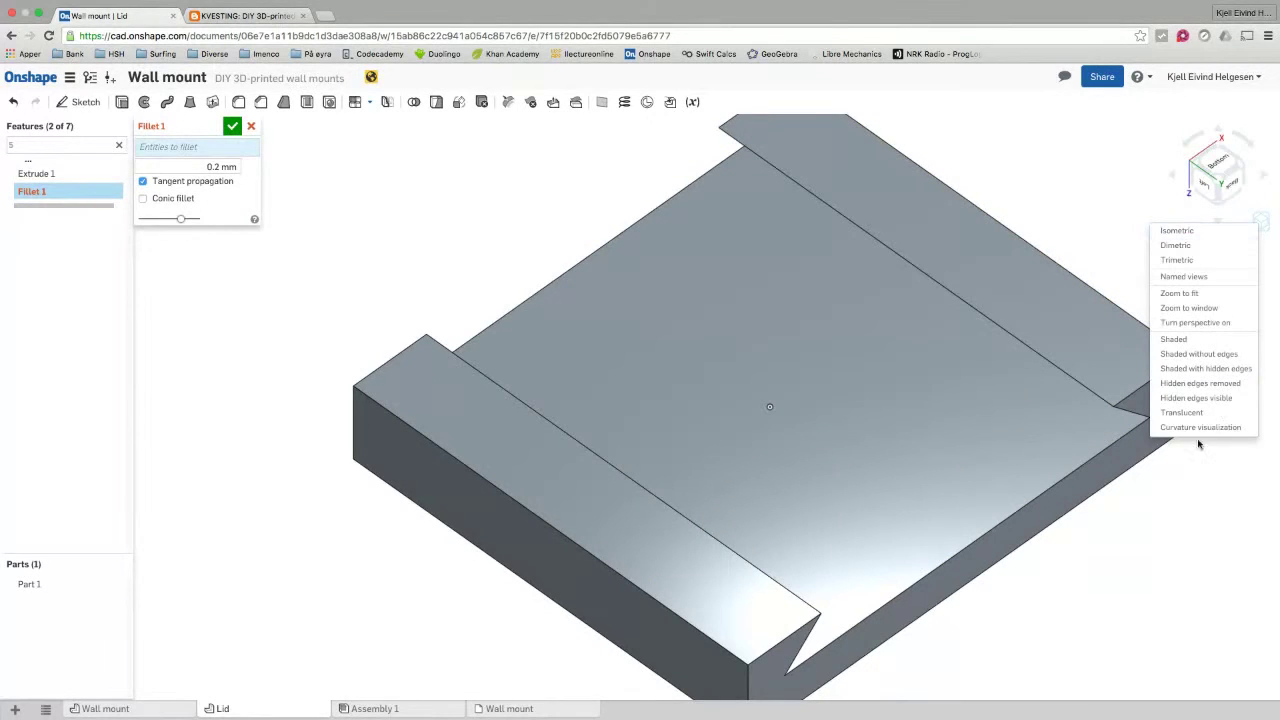
{"action": "left_click", "coordinate": [1213, 369]}
{"action": "left_click", "coordinate": [1107, 391]}
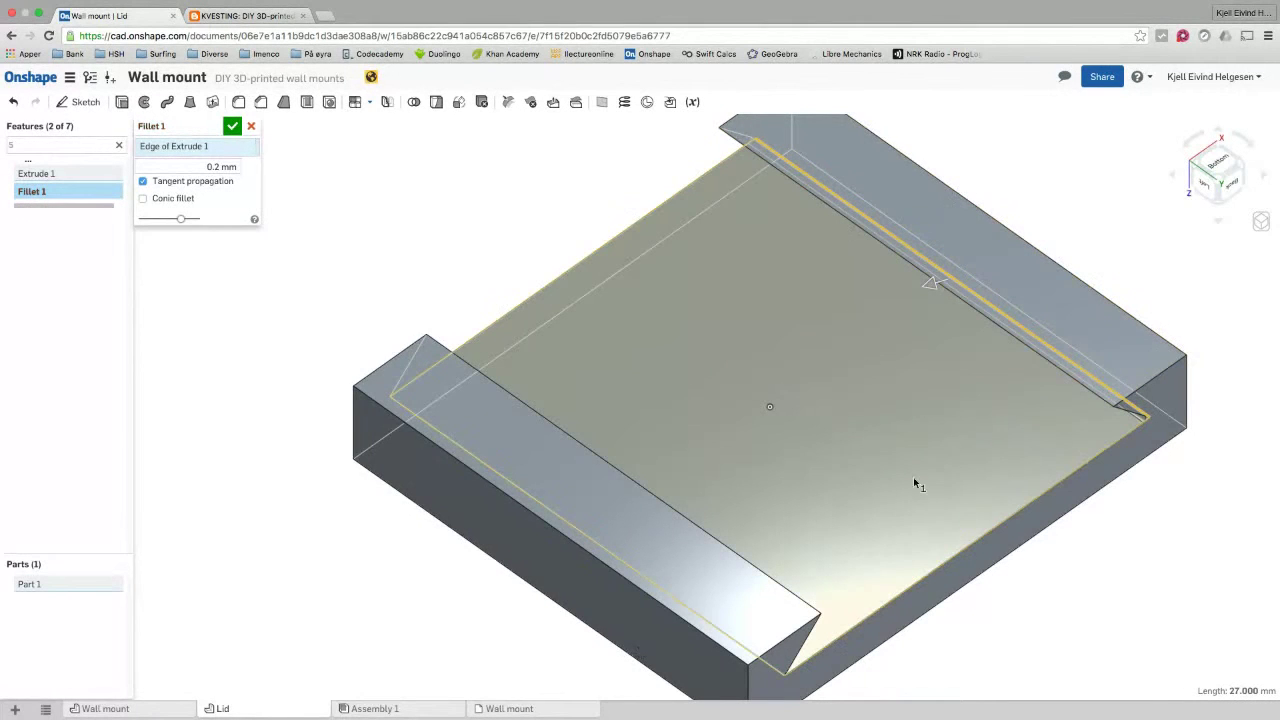
{"action": "left_click", "coordinate": [711, 619]}
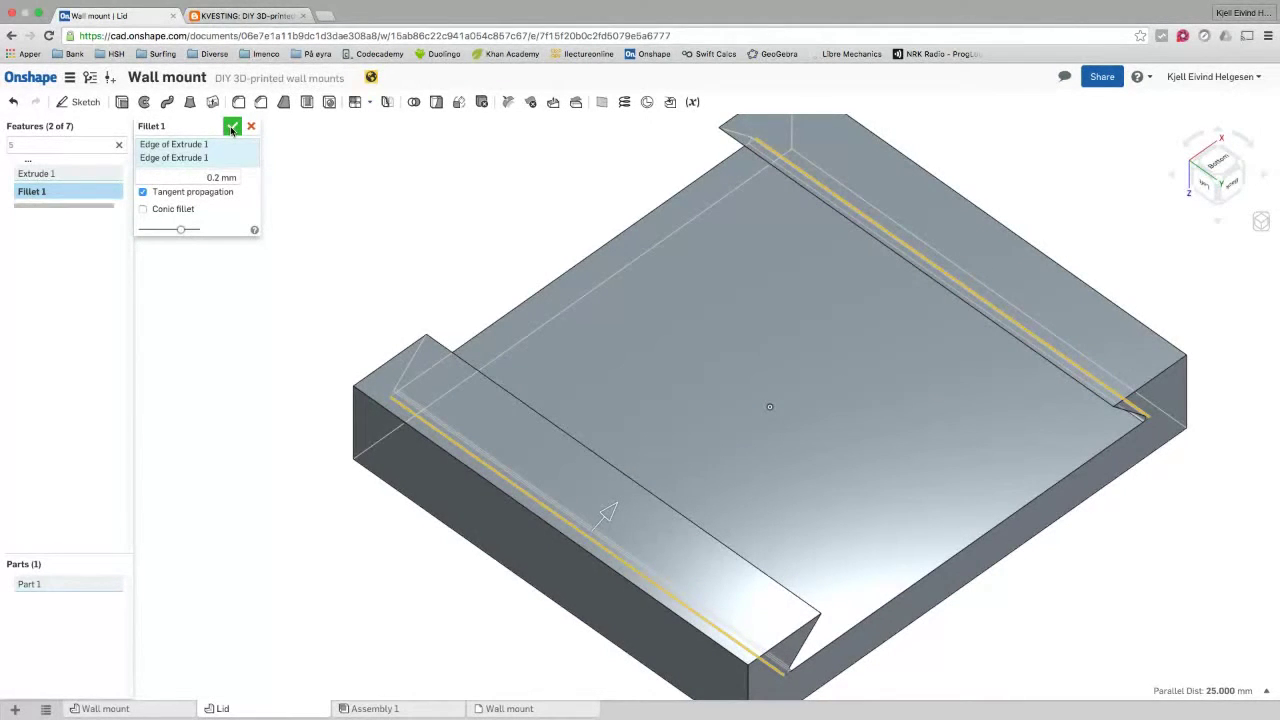
{"action": "left_click", "coordinate": [230, 128]}
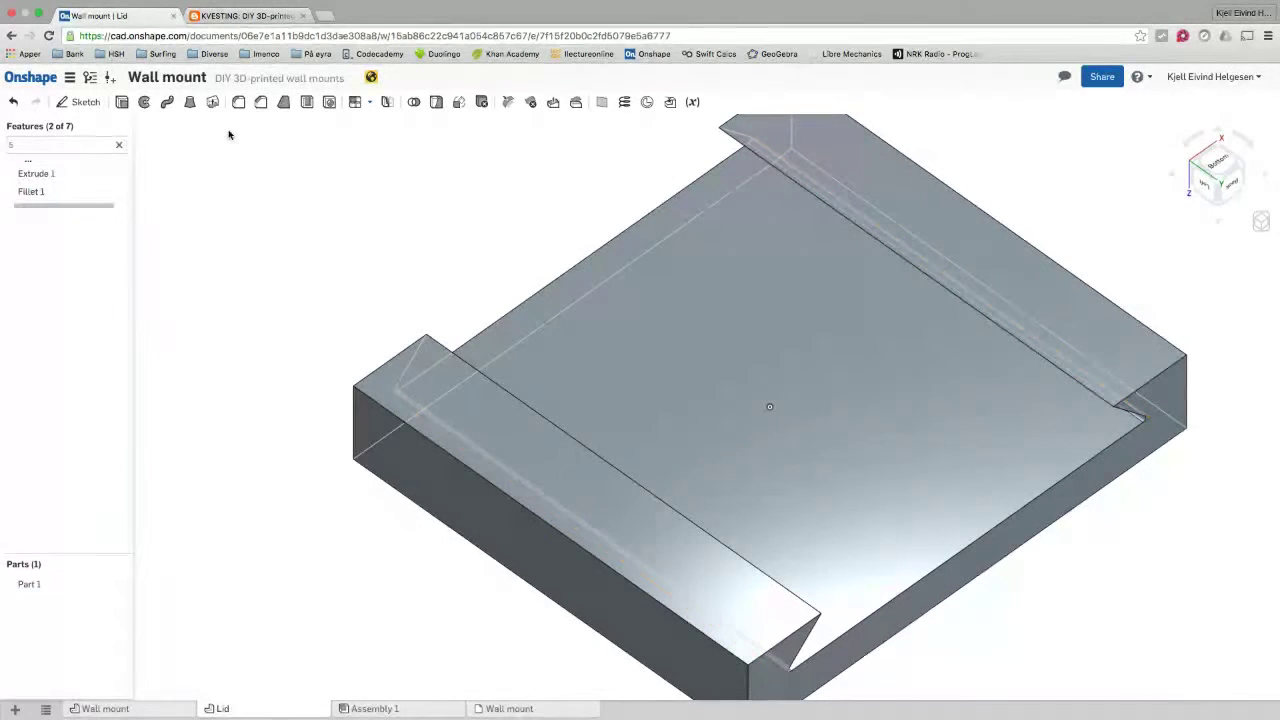
Step: In Assembly 1, insert the Wall mount and Lid parts, fix the mount, then cancel the insertion
{"action": "left_click", "coordinate": [372, 707]}
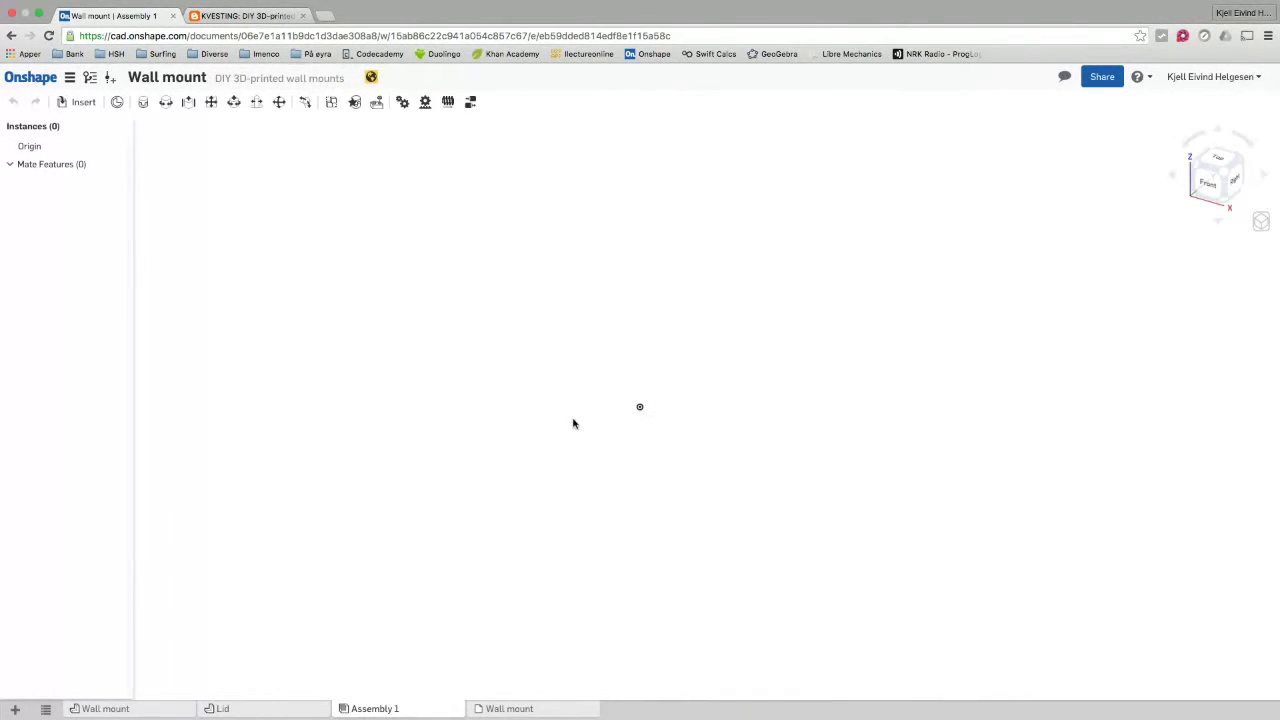
{"action": "left_click", "coordinate": [85, 104]}
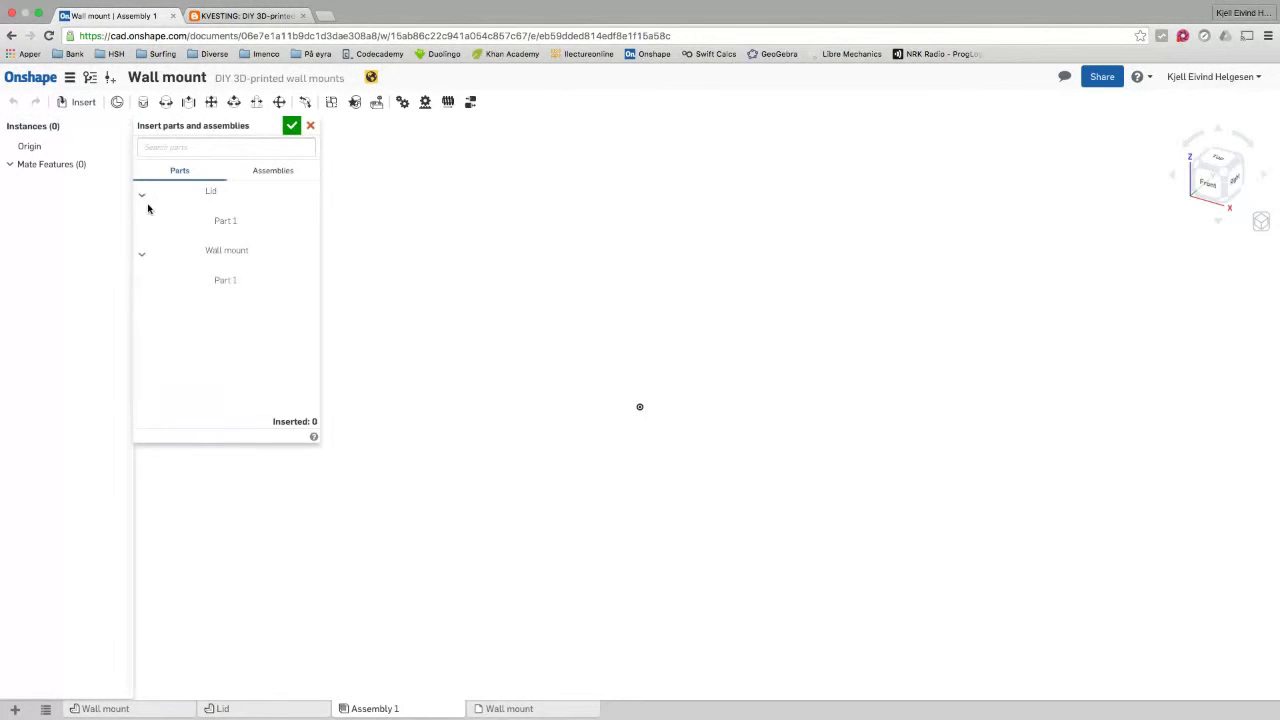
{"action": "left_click", "coordinate": [218, 262]}
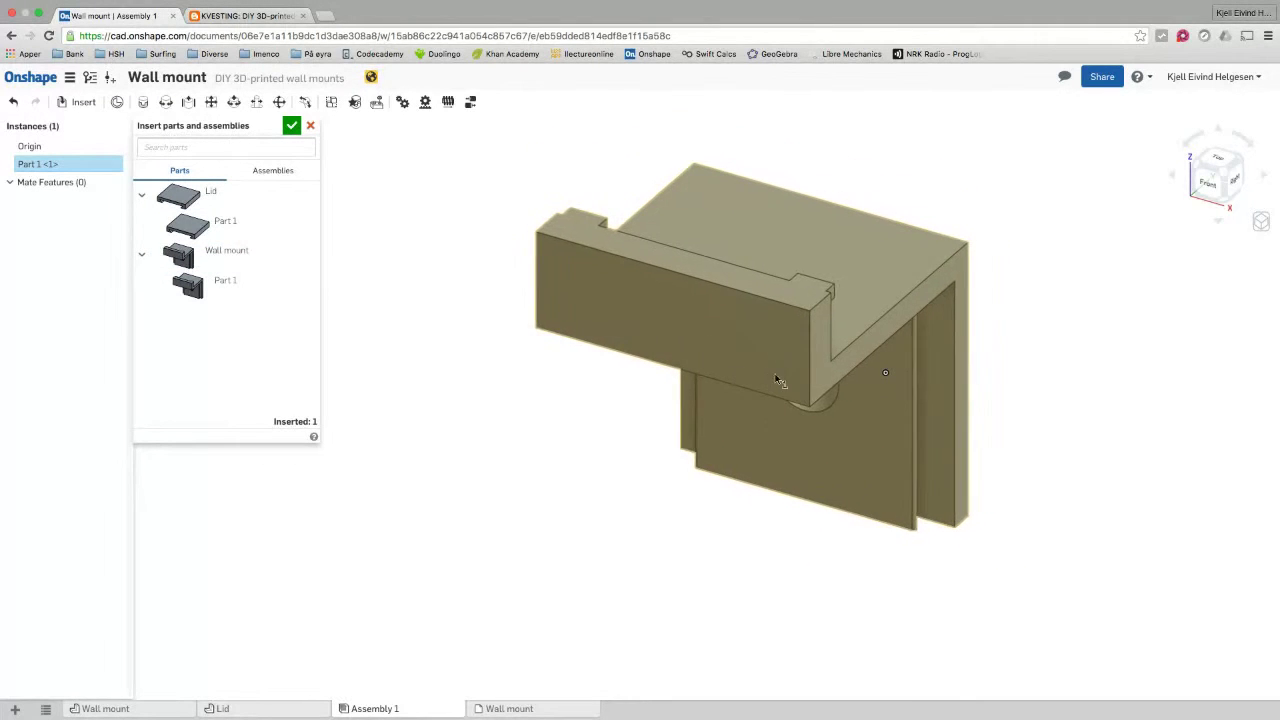
{"action": "right_click", "coordinate": [805, 359]}
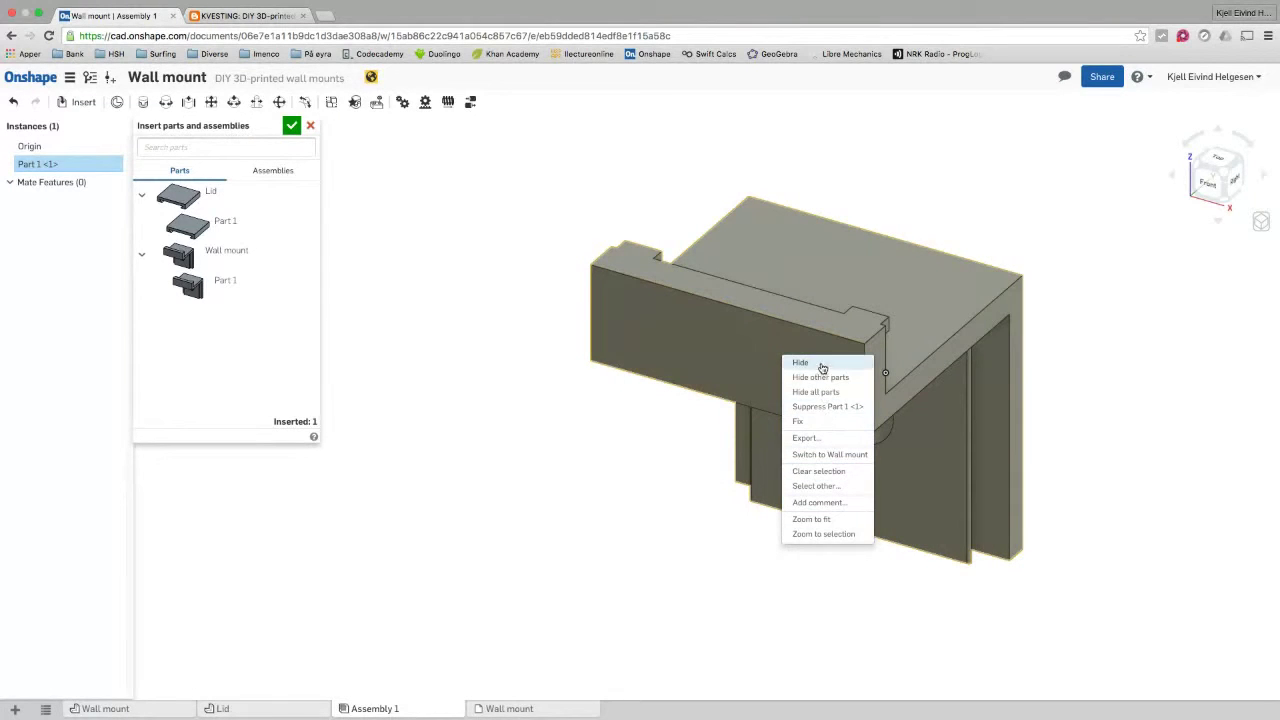
{"action": "left_click", "coordinate": [810, 423]}
{"action": "middle_click_drag", "start_coordinate": [810, 424], "coordinate": [885, 373]}
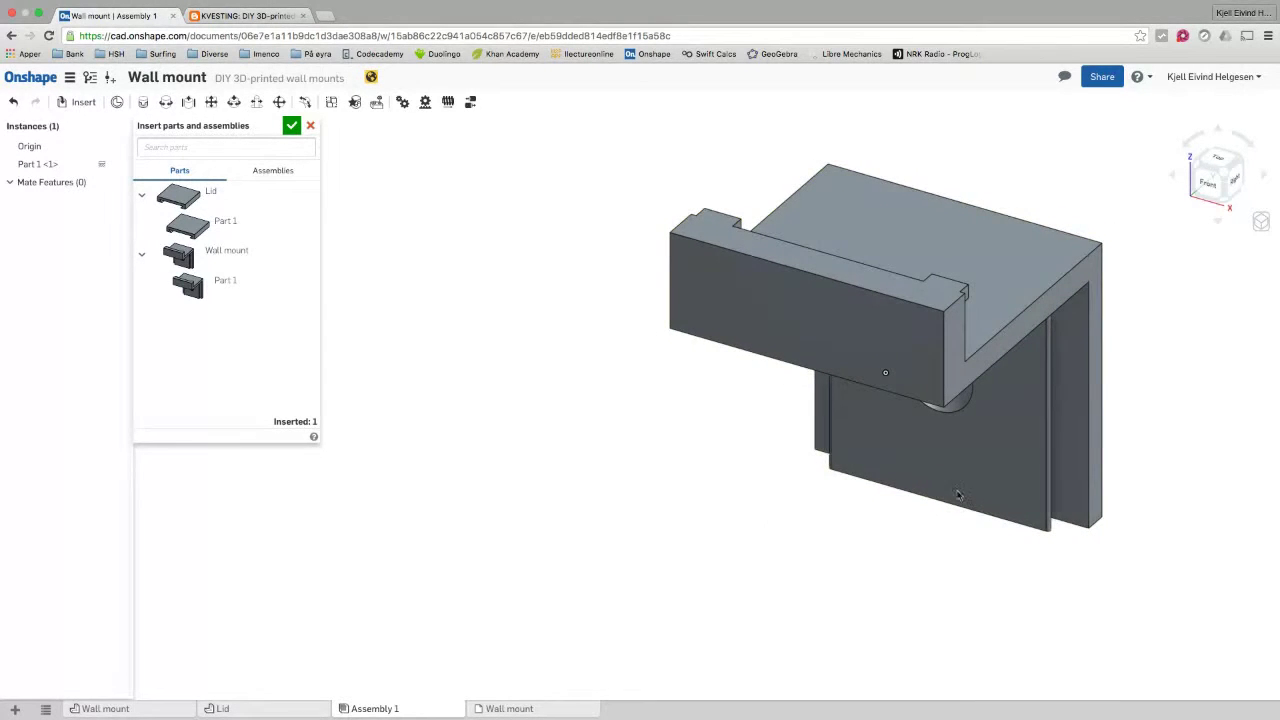
{"action": "left_click", "coordinate": [195, 197]}
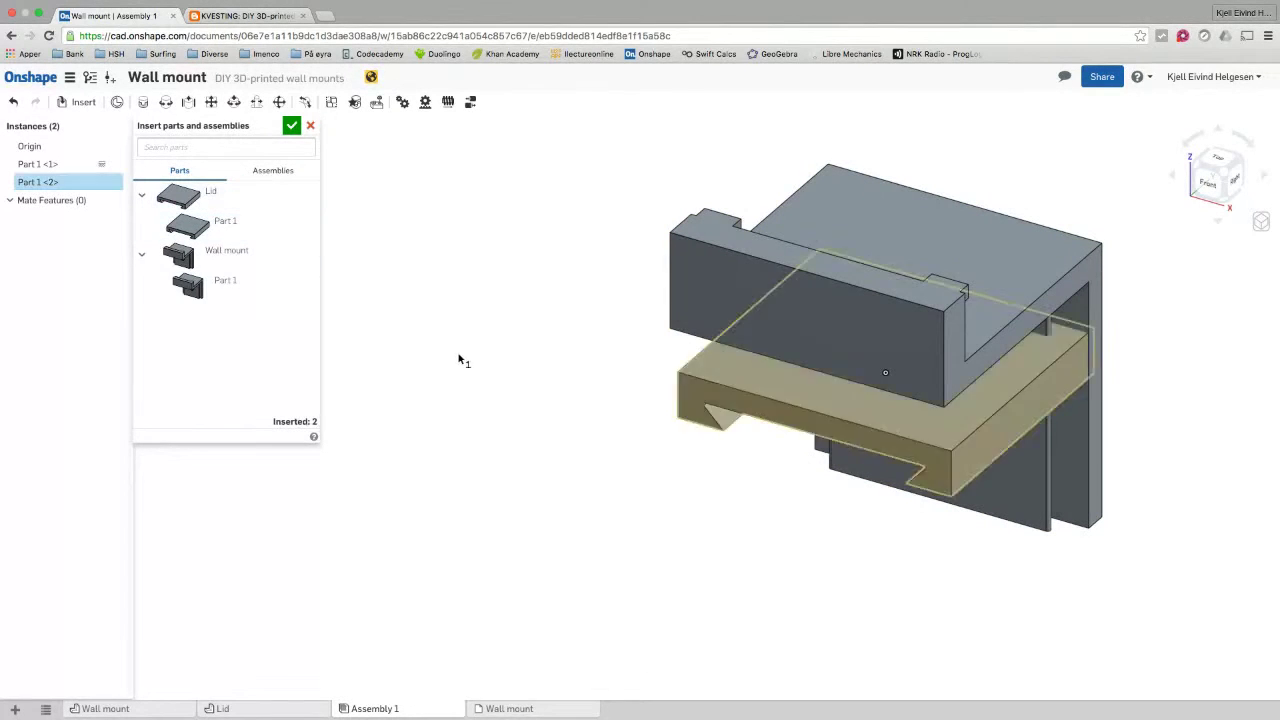
{"action": "left_click", "coordinate": [577, 511]}
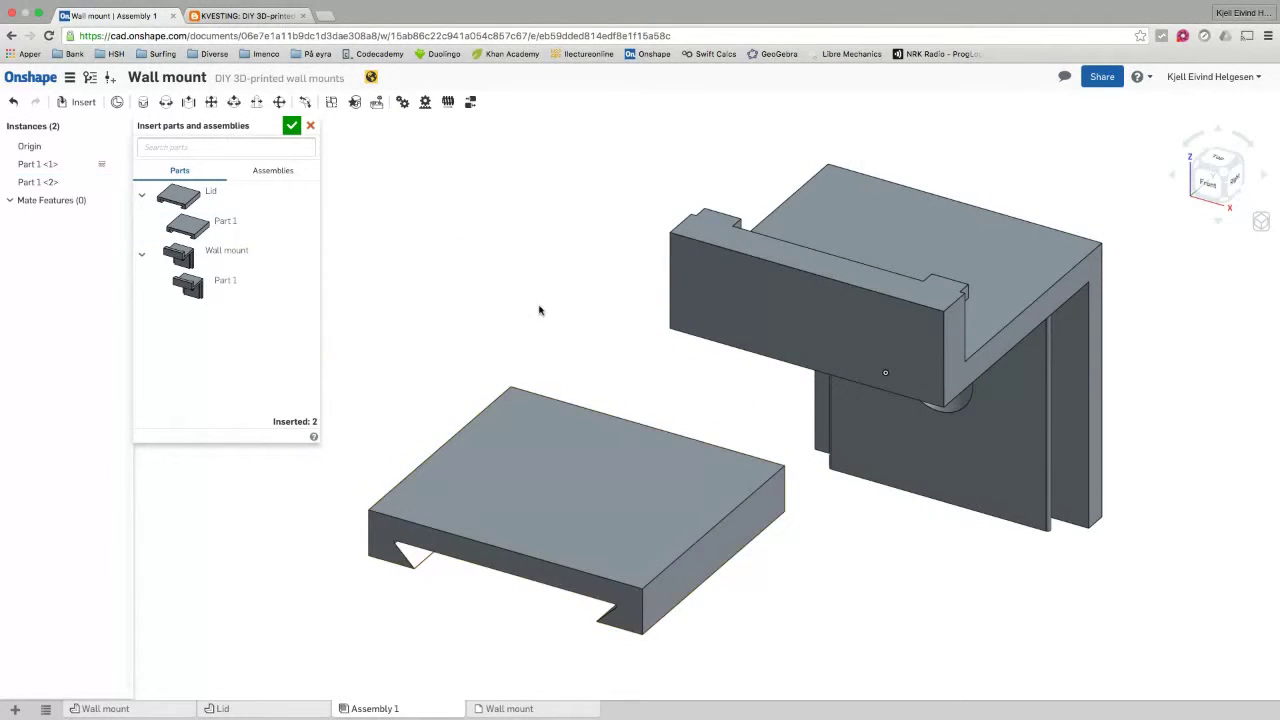
{"action": "left_click", "coordinate": [309, 127]}
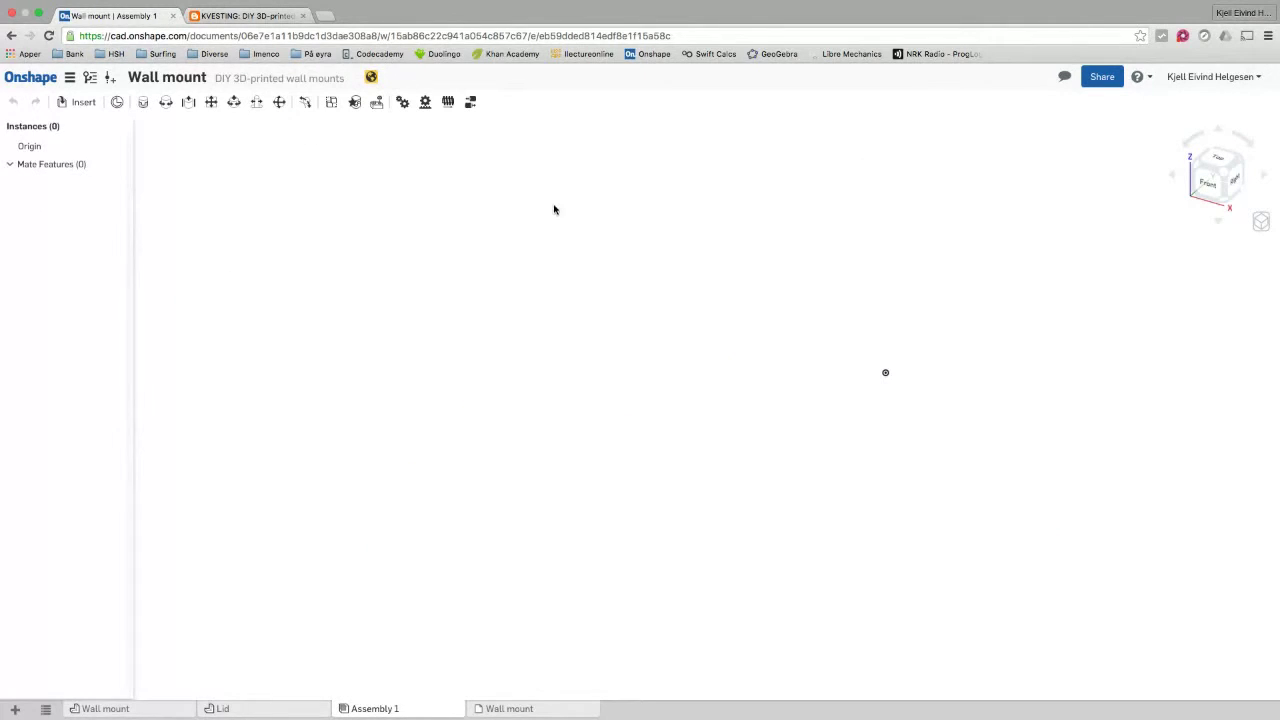
Step: Re-insert the Wall mount and place the Lid to its lower left
{"action": "left_click", "coordinate": [80, 102]}
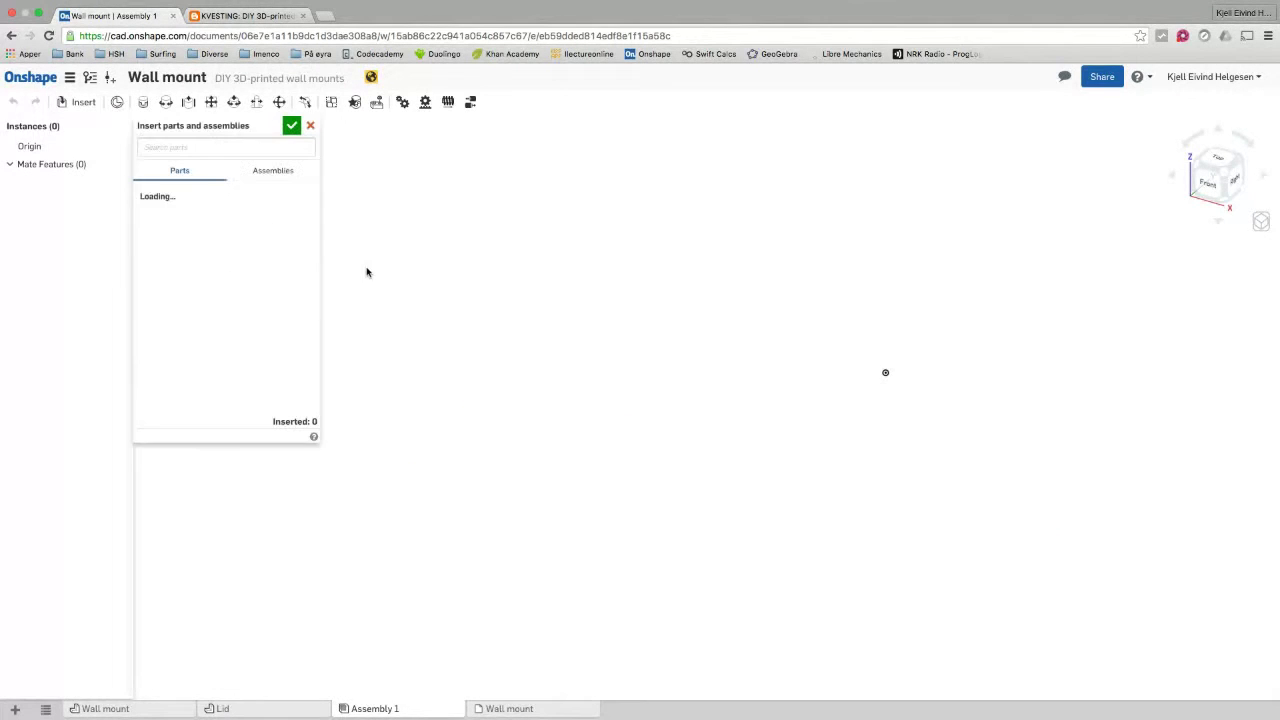
{"action": "left_click", "coordinate": [209, 257]}
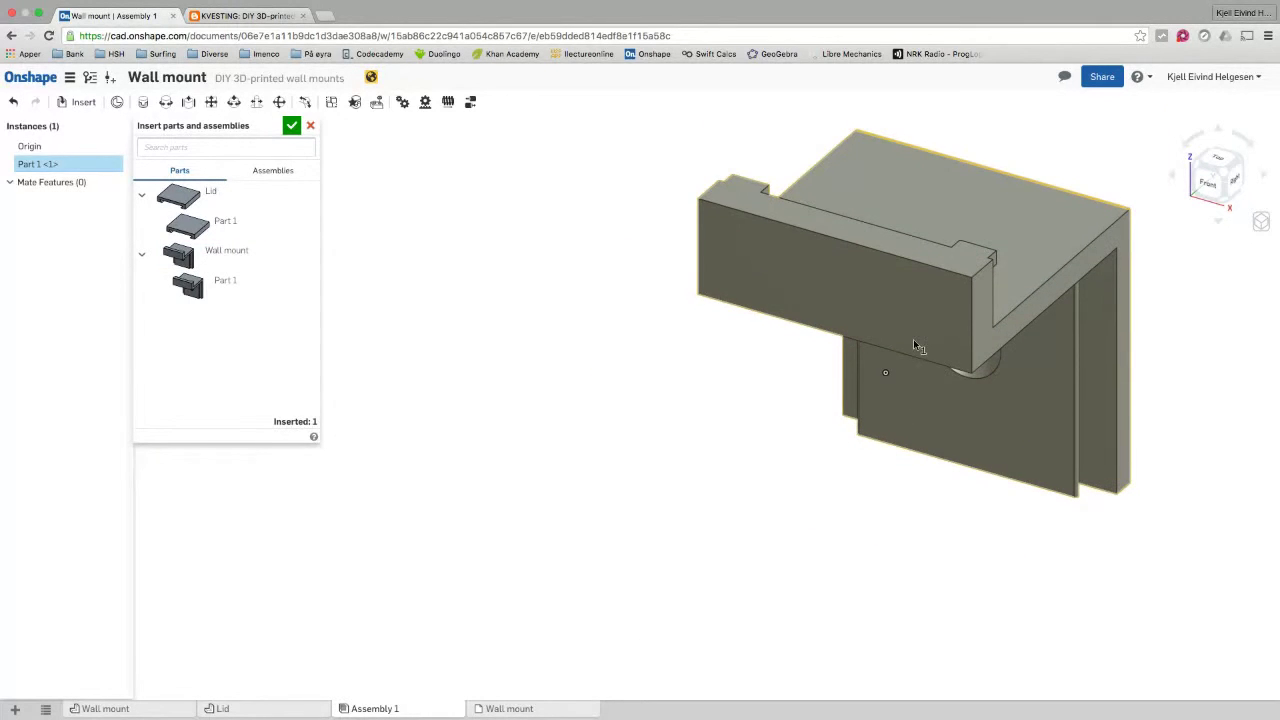
{"action": "left_click", "coordinate": [886, 345]}
{"action": "left_click", "coordinate": [196, 197]}
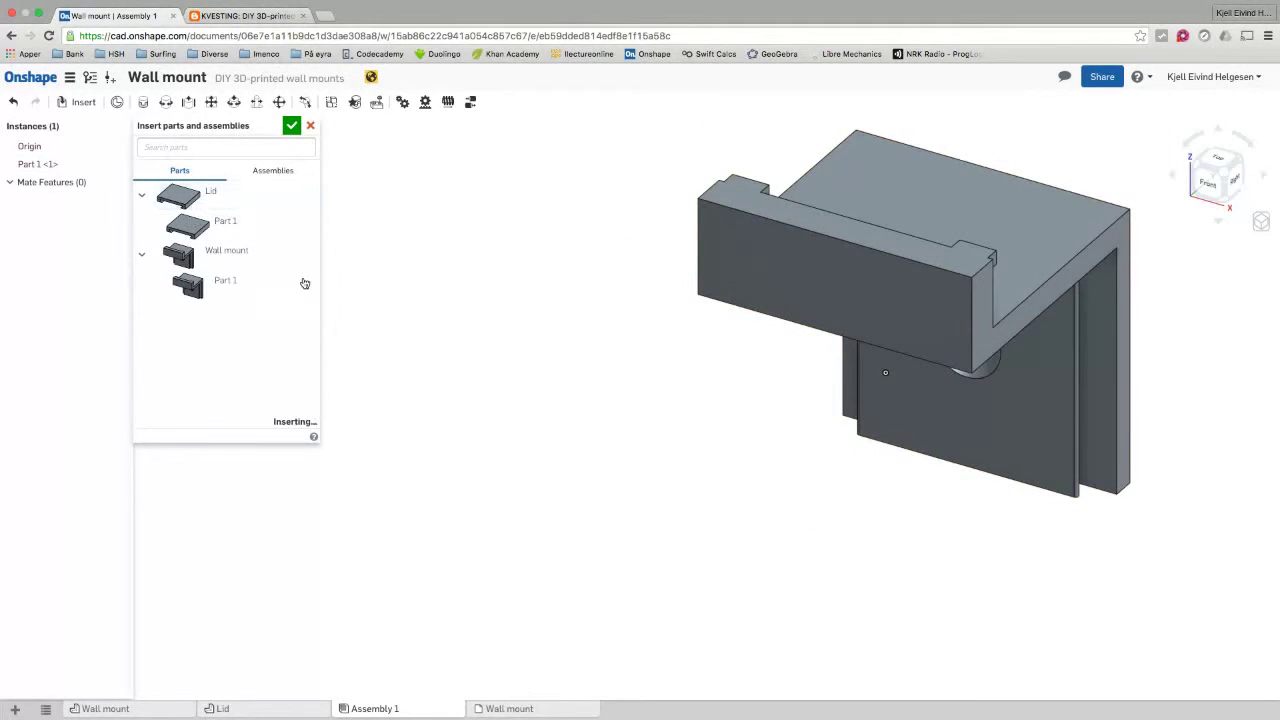
{"action": "left_click", "coordinate": [557, 461]}
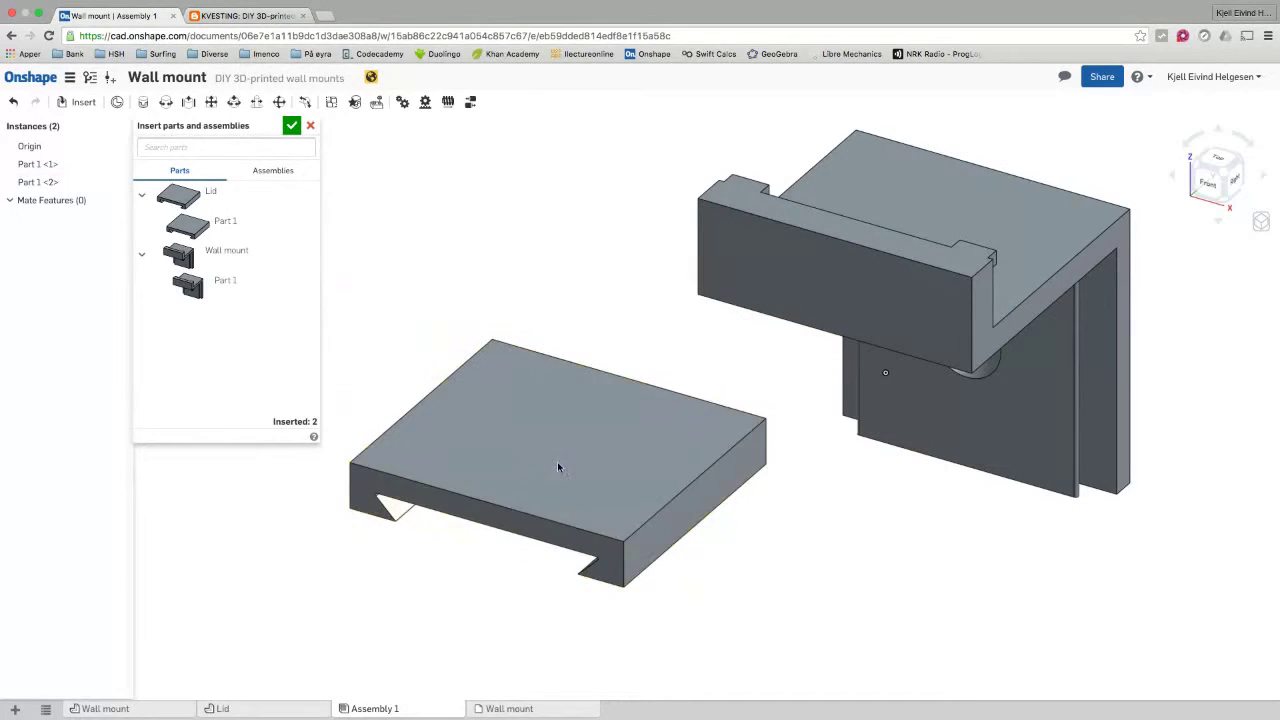
{"action": "left_click", "coordinate": [292, 127]}
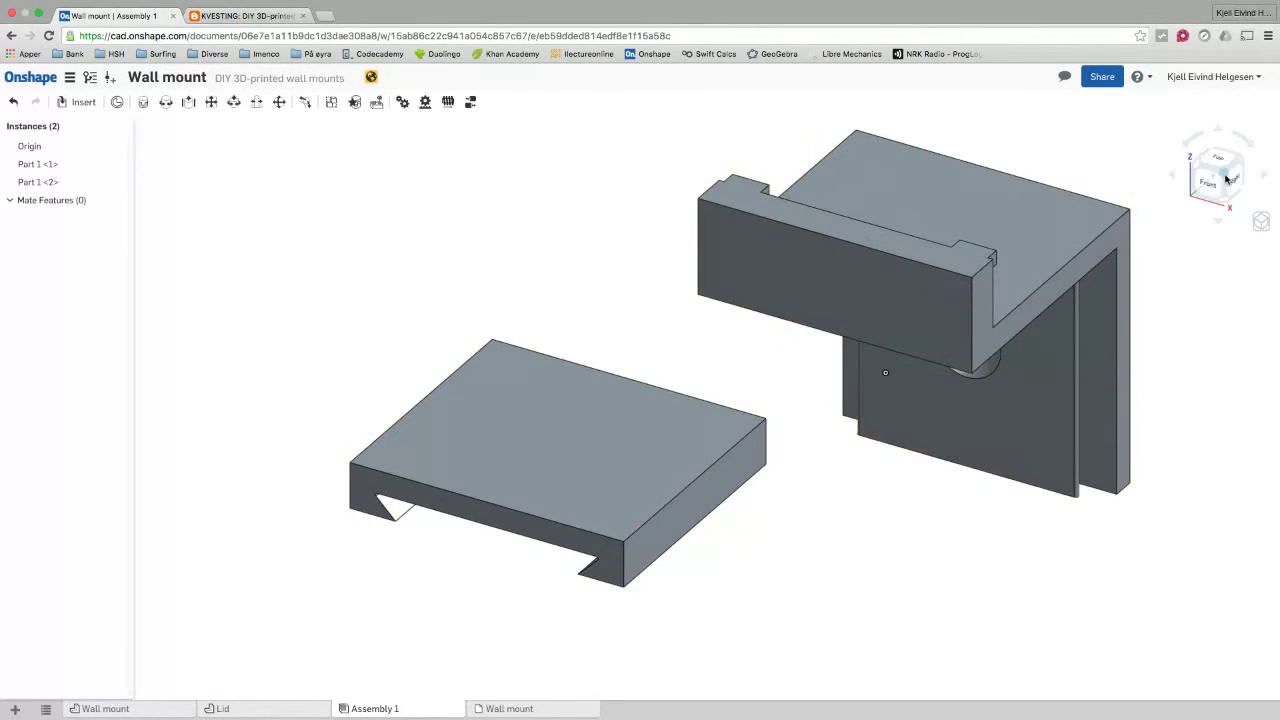
{"action": "left_click", "coordinate": [1224, 206]}
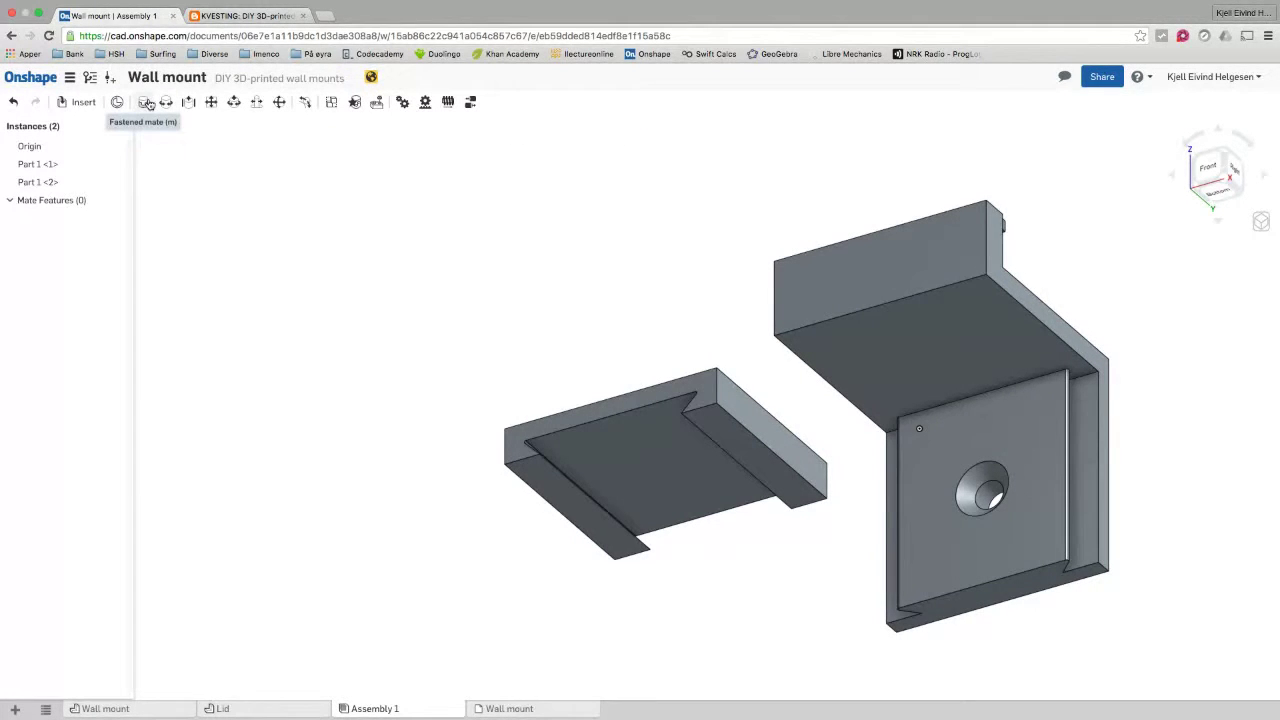
Step: Start a planar mate between the lid and the wall mount
{"action": "left_click", "coordinate": [212, 102]}
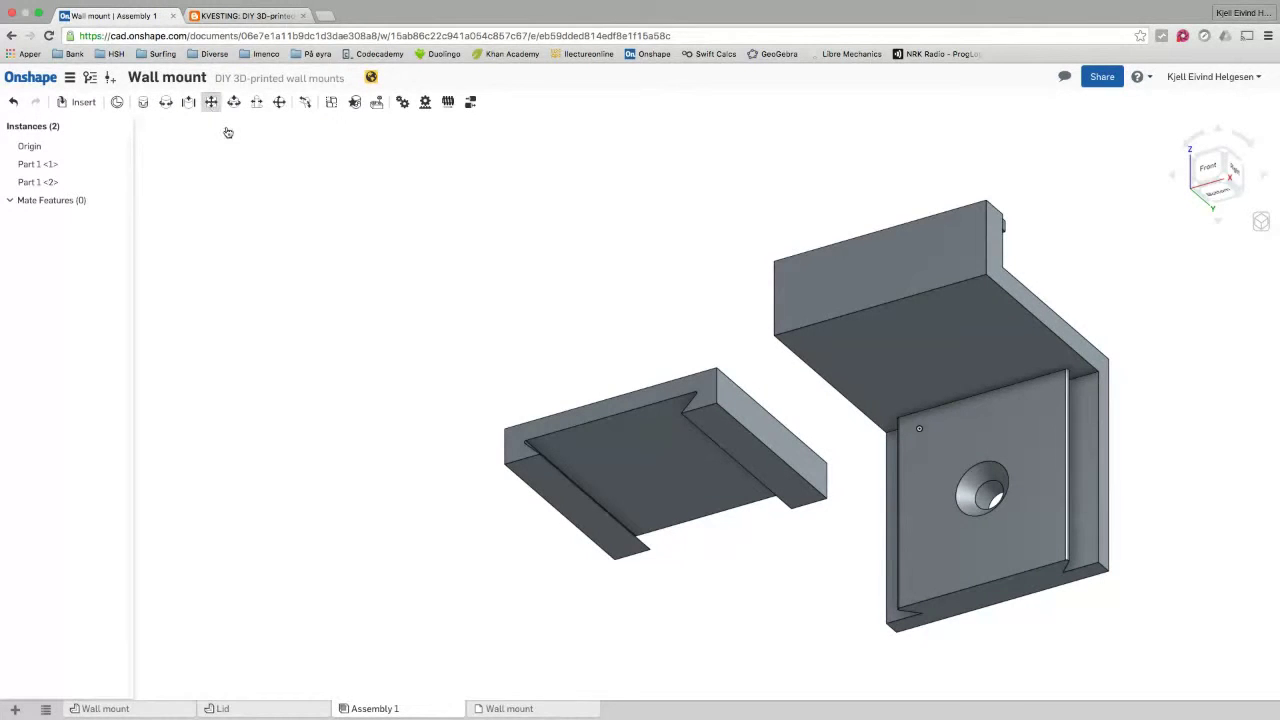
Step: Mate the lid's inner face flat to the back plate with a flipped axis, then slide it lower
{"action": "left_click", "coordinate": [668, 478]}
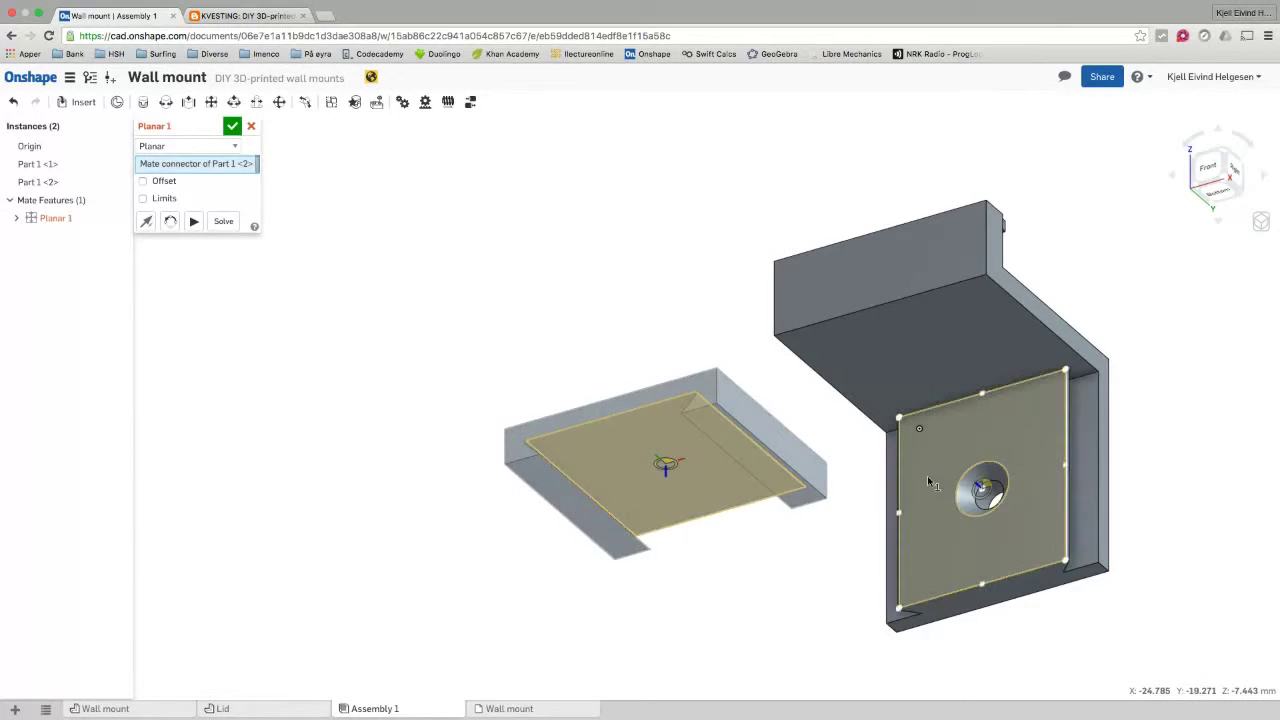
{"action": "left_click", "coordinate": [926, 479]}
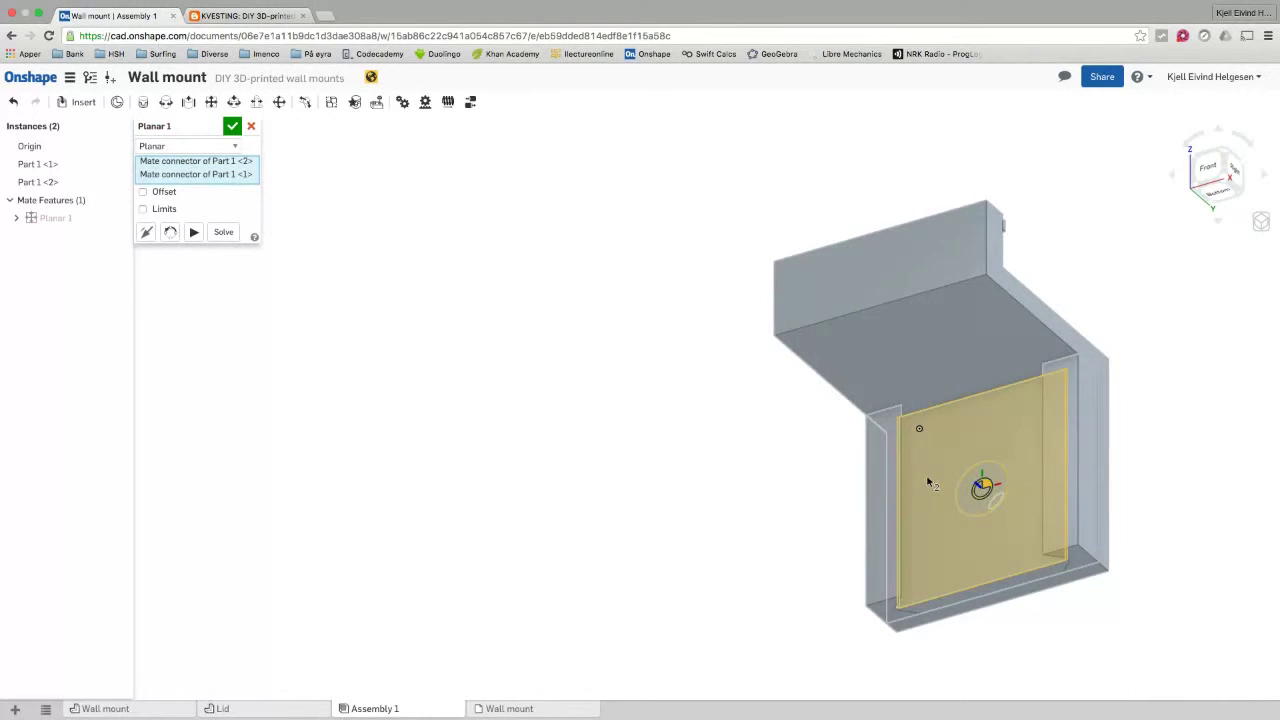
{"action": "left_click", "coordinate": [144, 234]}
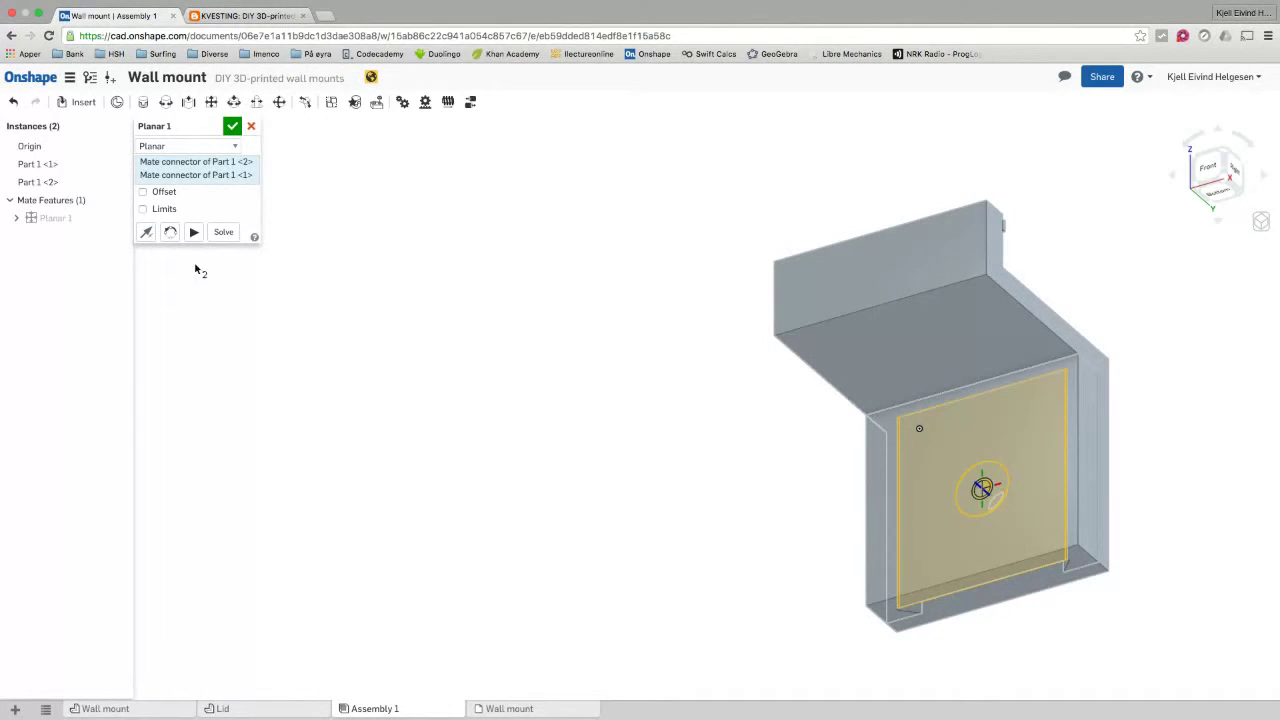
{"action": "left_click", "coordinate": [233, 128]}
{"action": "left_click_drag", "start_coordinate": [1031, 427], "coordinate": [1039, 516]}
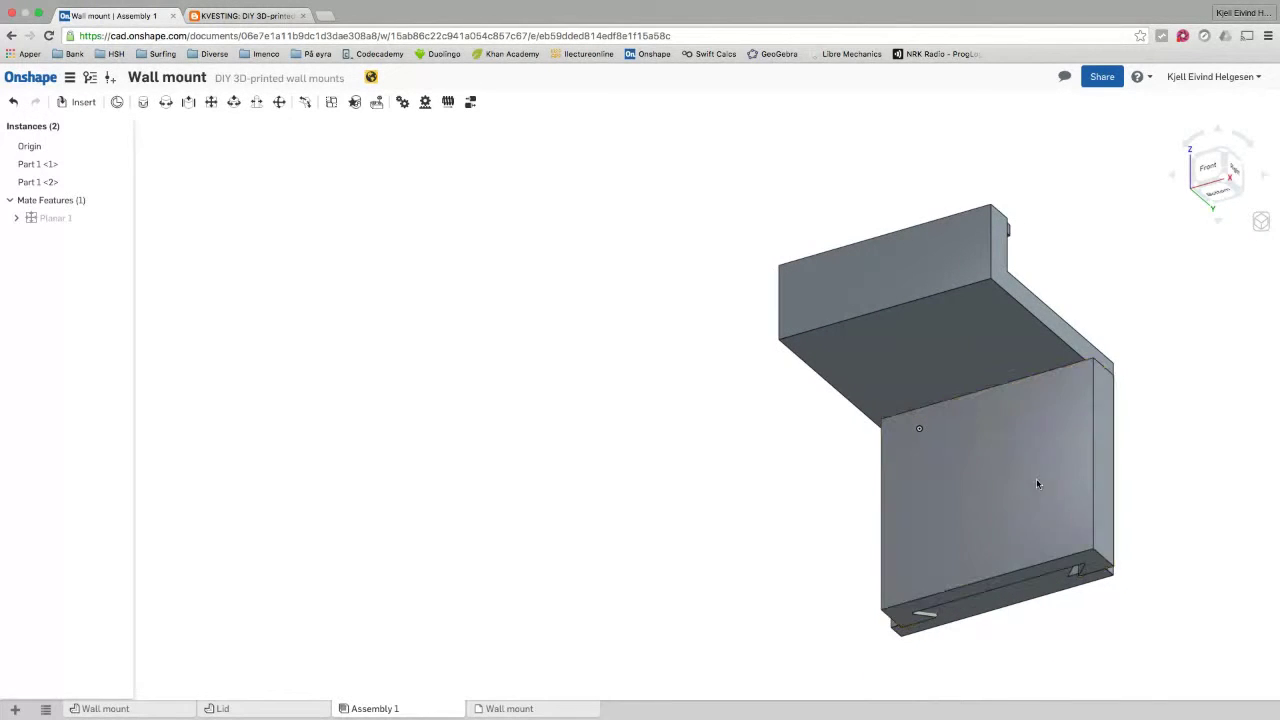
{"action": "left_click_drag", "start_coordinate": [1027, 514], "coordinate": [1014, 471]}
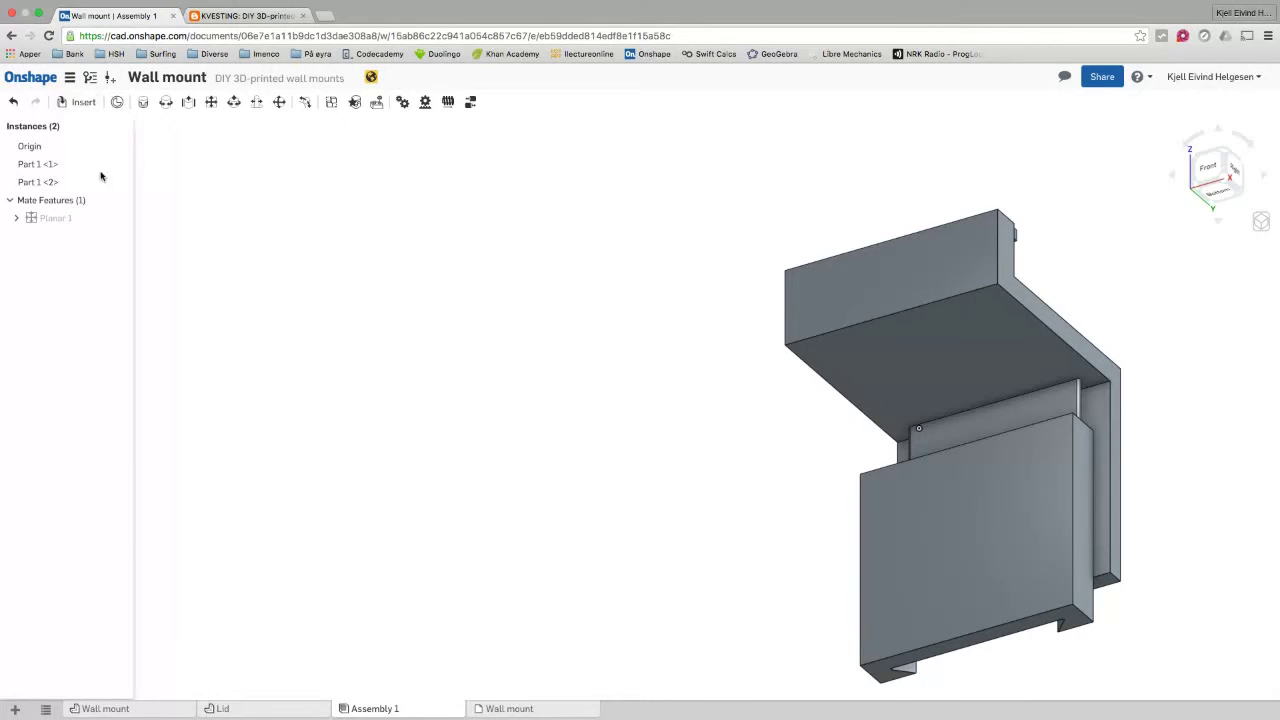
Step: Fix the wall mount instance Part 1 <1> and slide the lid down to uncover the screw hole
{"action": "left_click", "coordinate": [31, 168]}
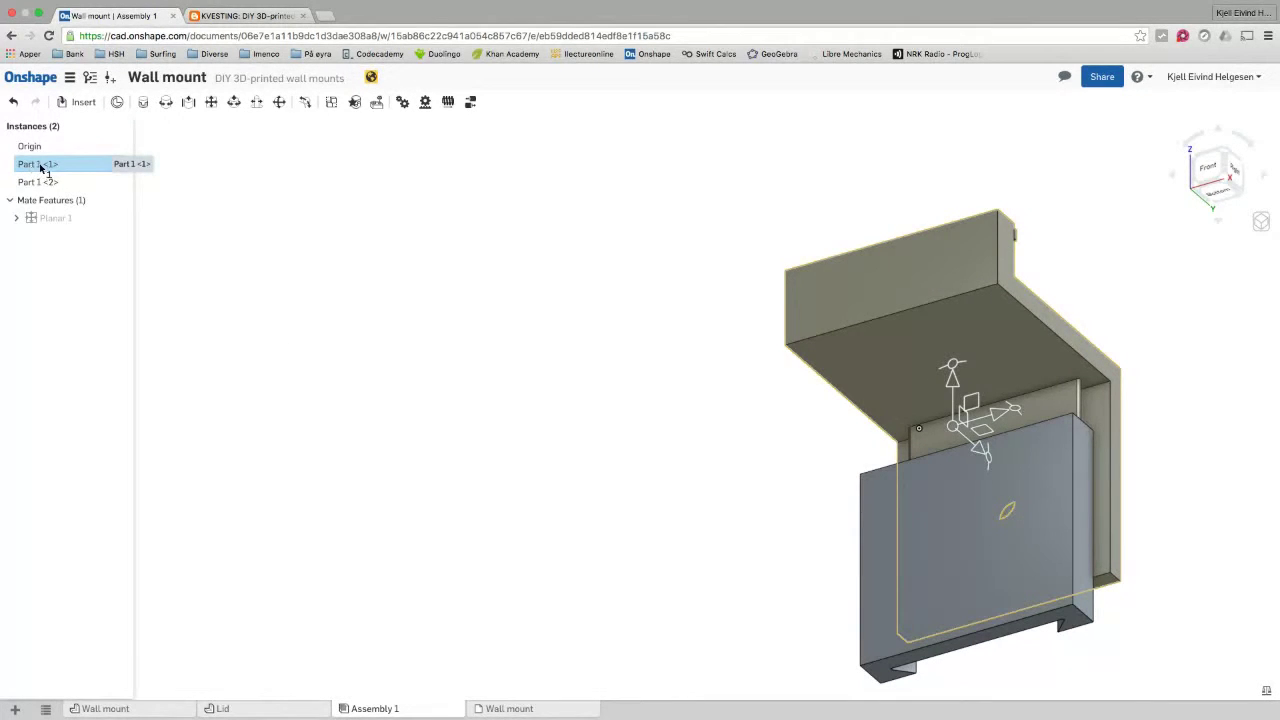
{"action": "right_click", "coordinate": [41, 168]}
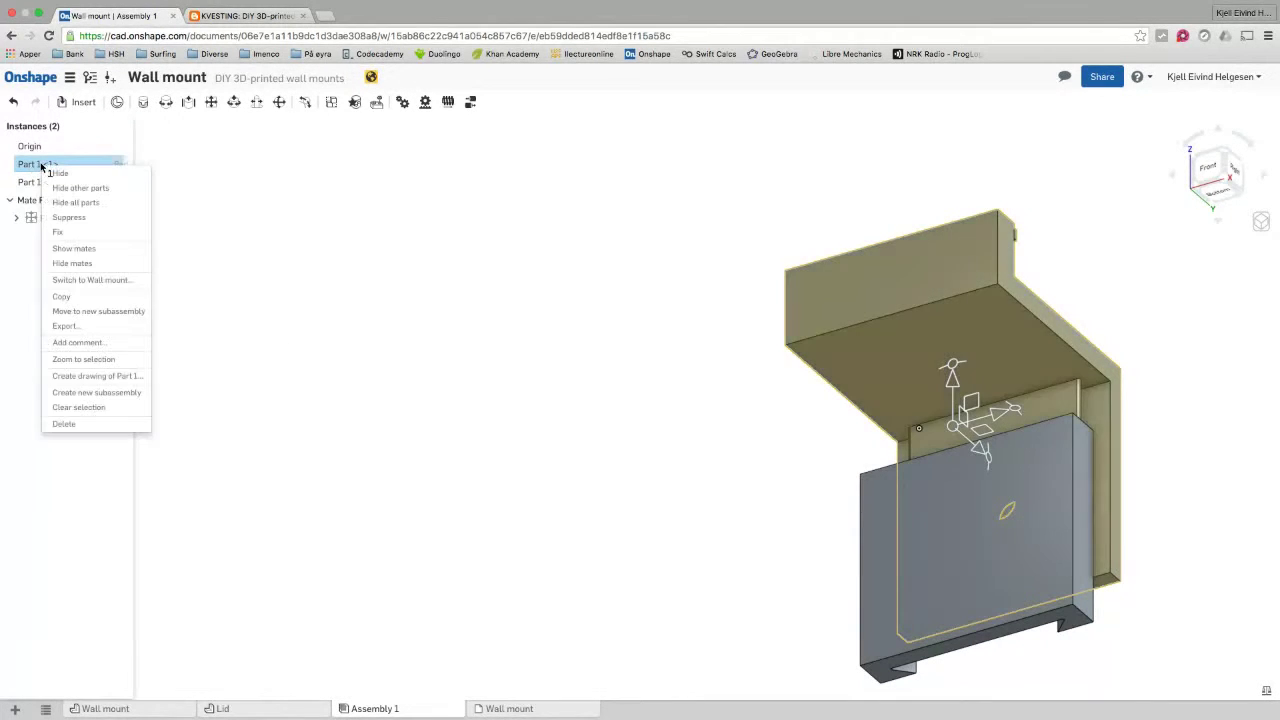
{"action": "left_click", "coordinate": [82, 233]}
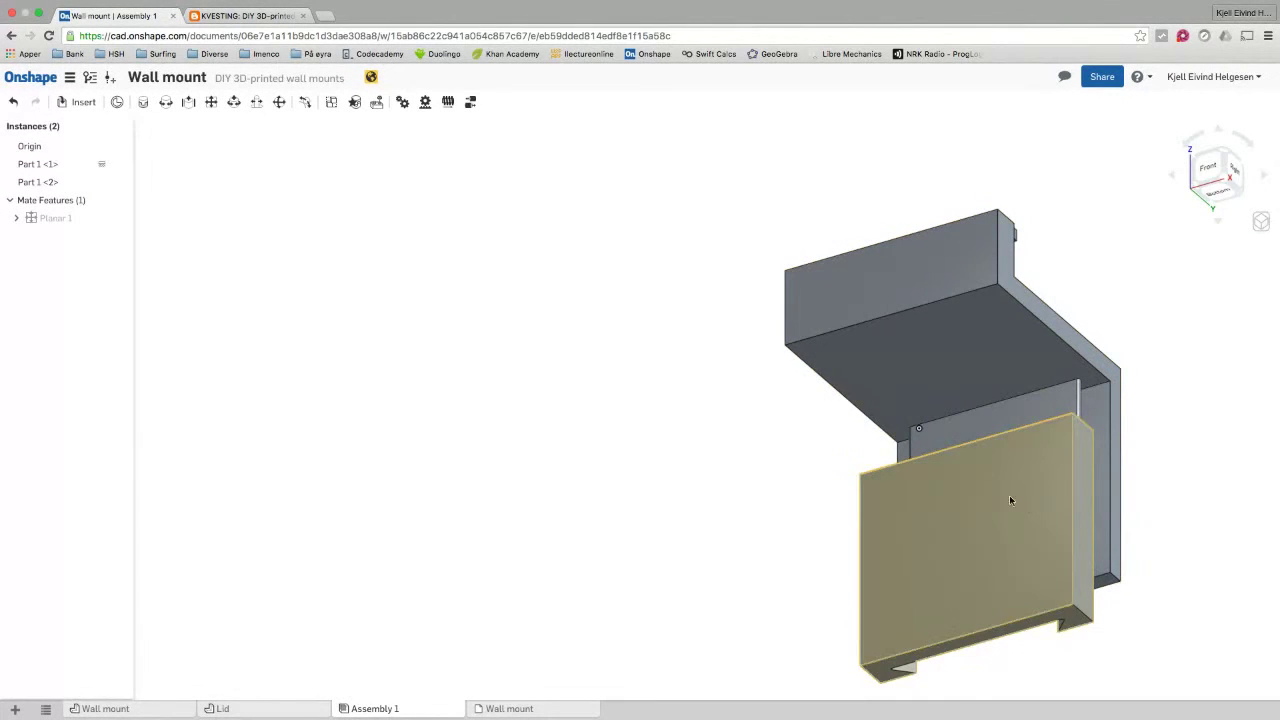
{"action": "left_click_drag", "start_coordinate": [1021, 512], "coordinate": [1041, 530]}
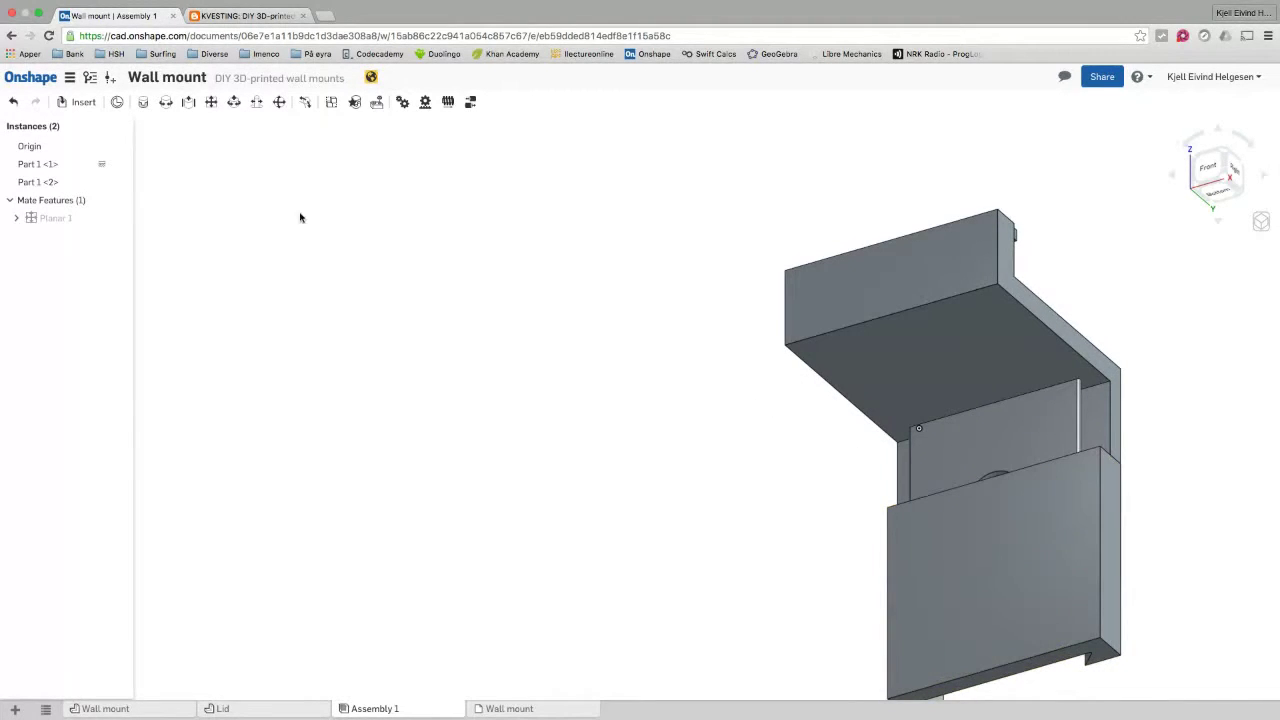
Step: Add a second planar mate between connectors on the lid and the wall mount
{"action": "left_click", "coordinate": [210, 104]}
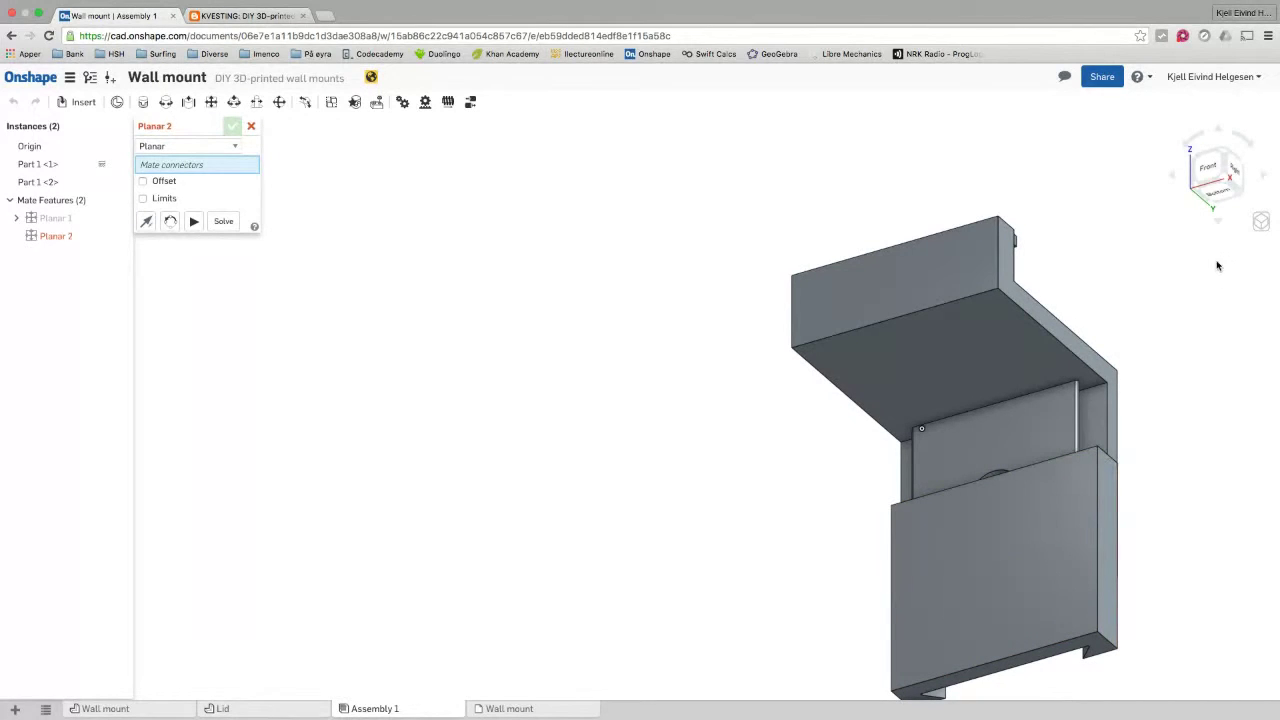
{"action": "left_click", "coordinate": [1236, 172]}
{"action": "left_click", "coordinate": [934, 427]}
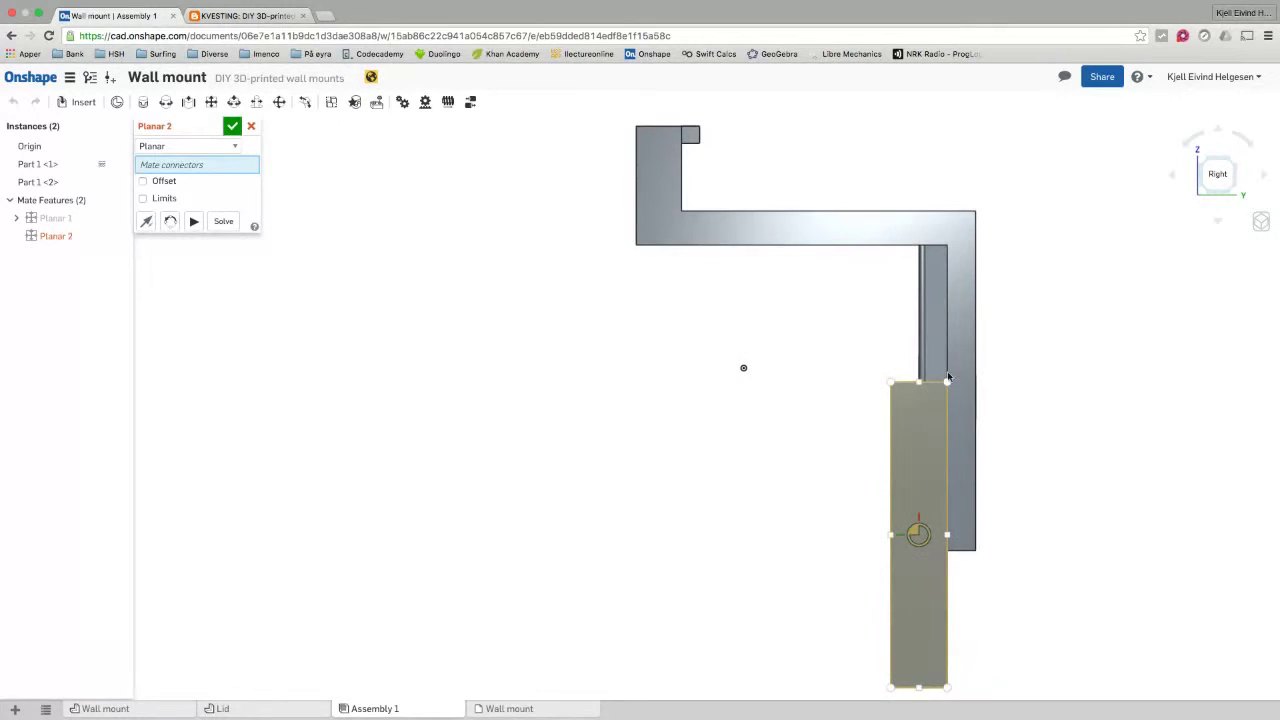
{"action": "left_click", "coordinate": [960, 254]}
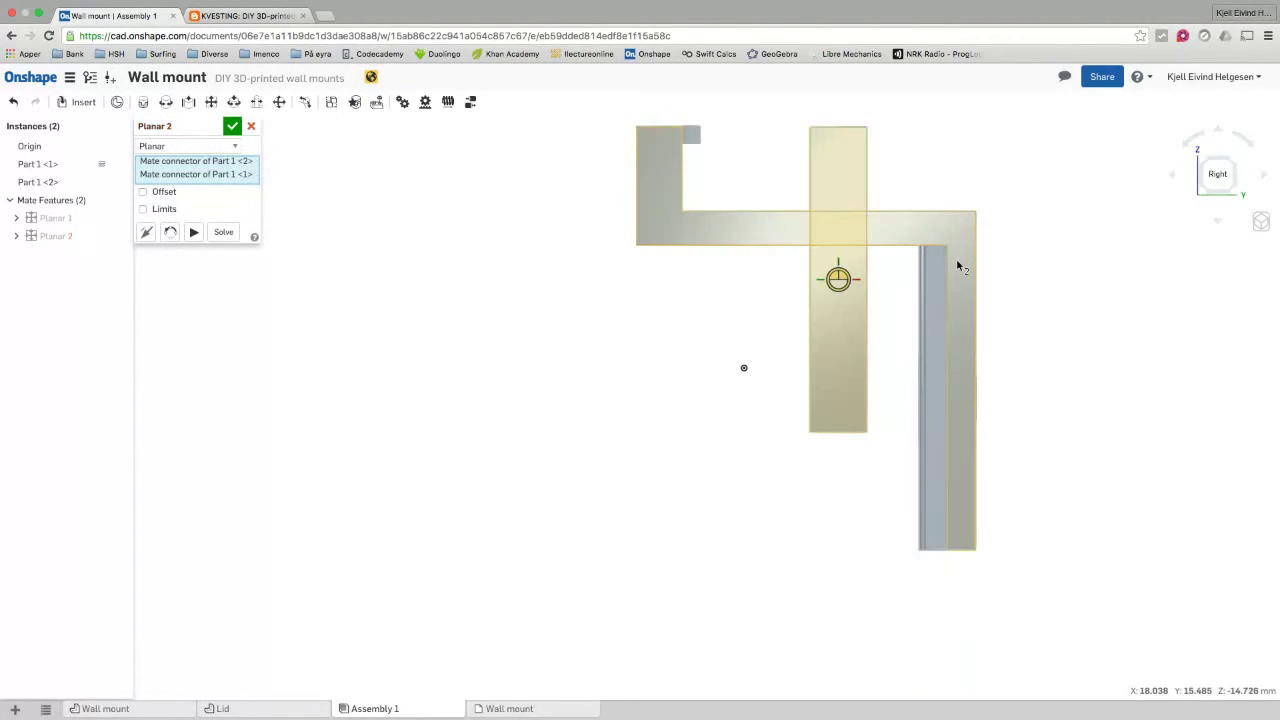
{"action": "left_click", "coordinate": [232, 126]}
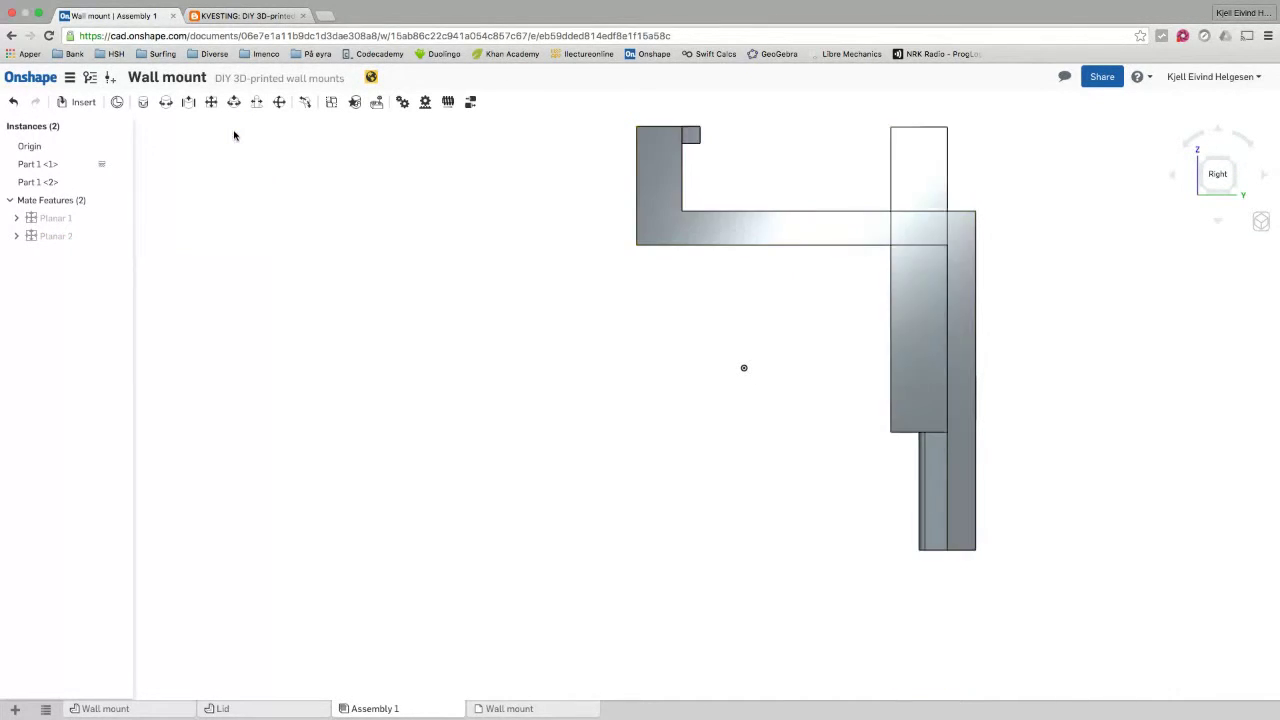
Step: In isometric view, add Planar 3 making the top faces of both parts flush
{"action": "left_click", "coordinate": [1236, 165]}
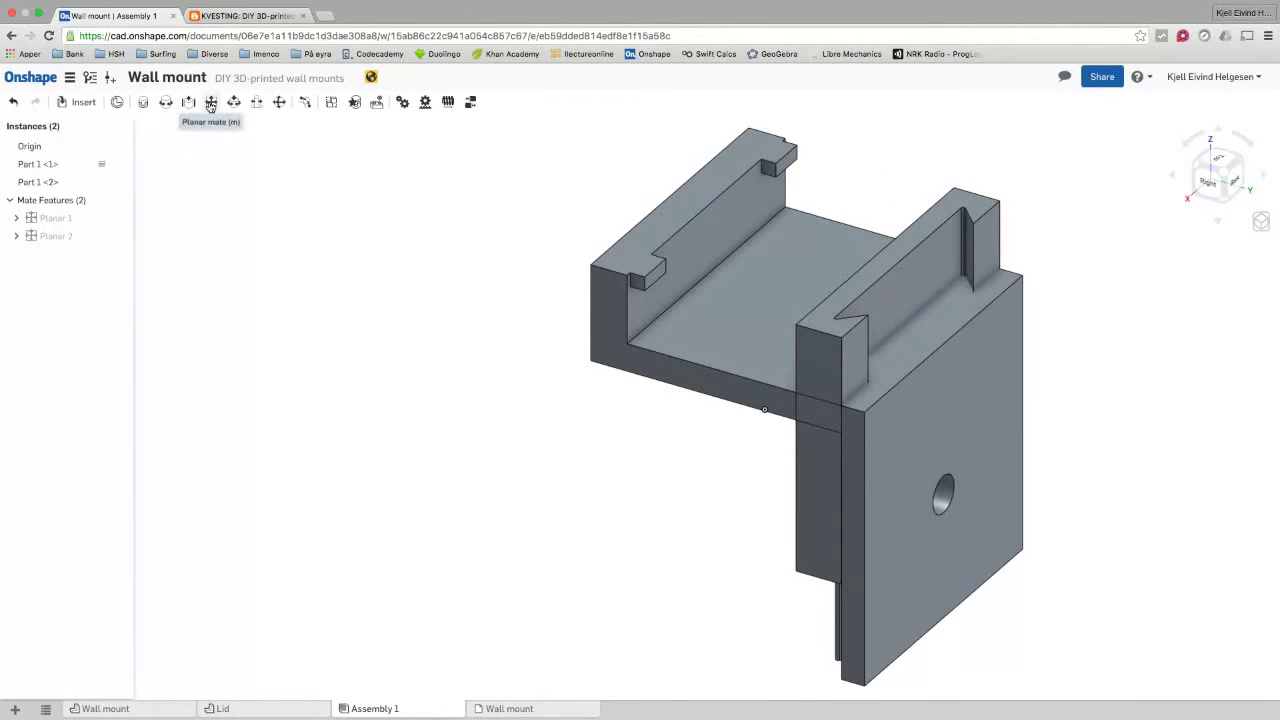
{"action": "left_click", "coordinate": [211, 103]}
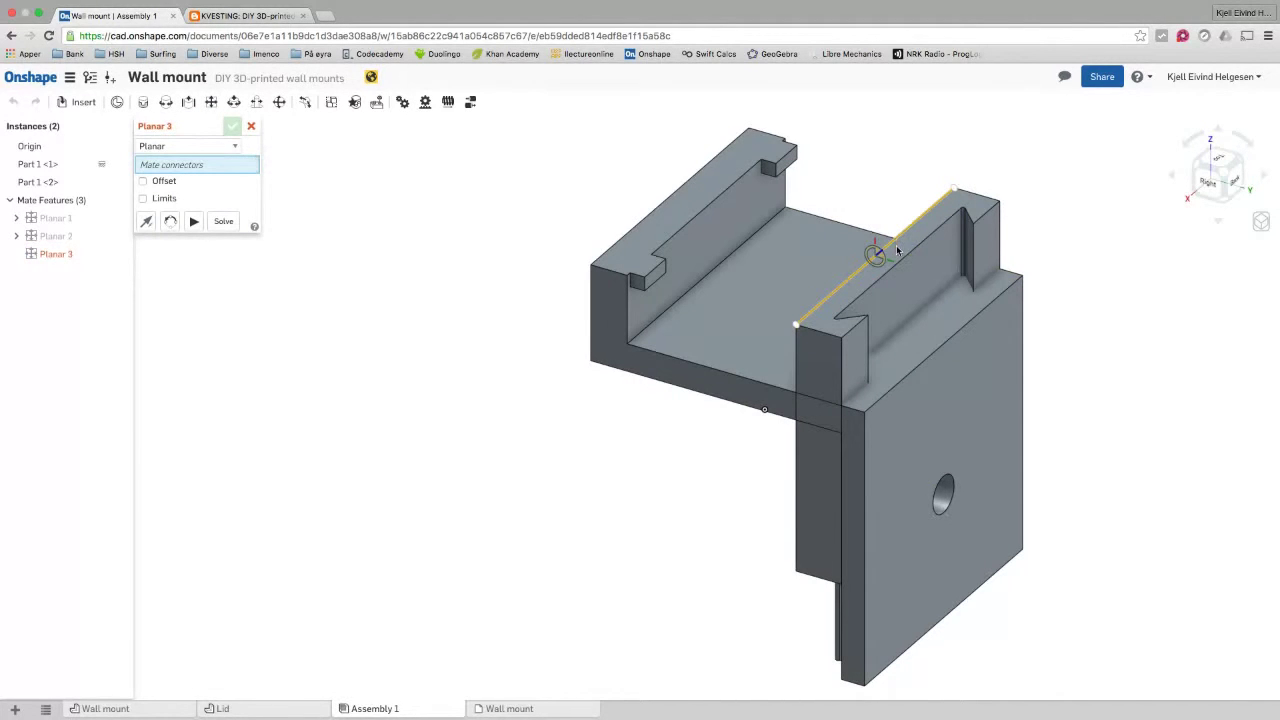
{"action": "left_click", "coordinate": [917, 241]}
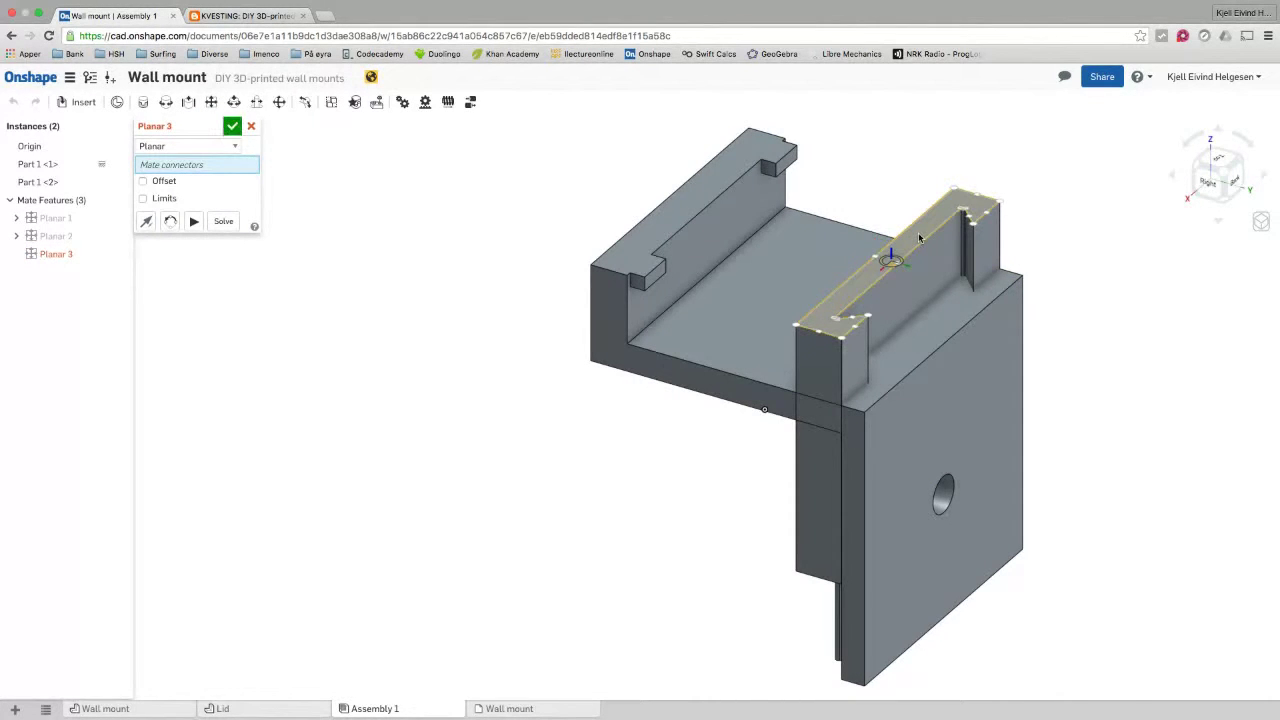
{"action": "left_click", "coordinate": [888, 252]}
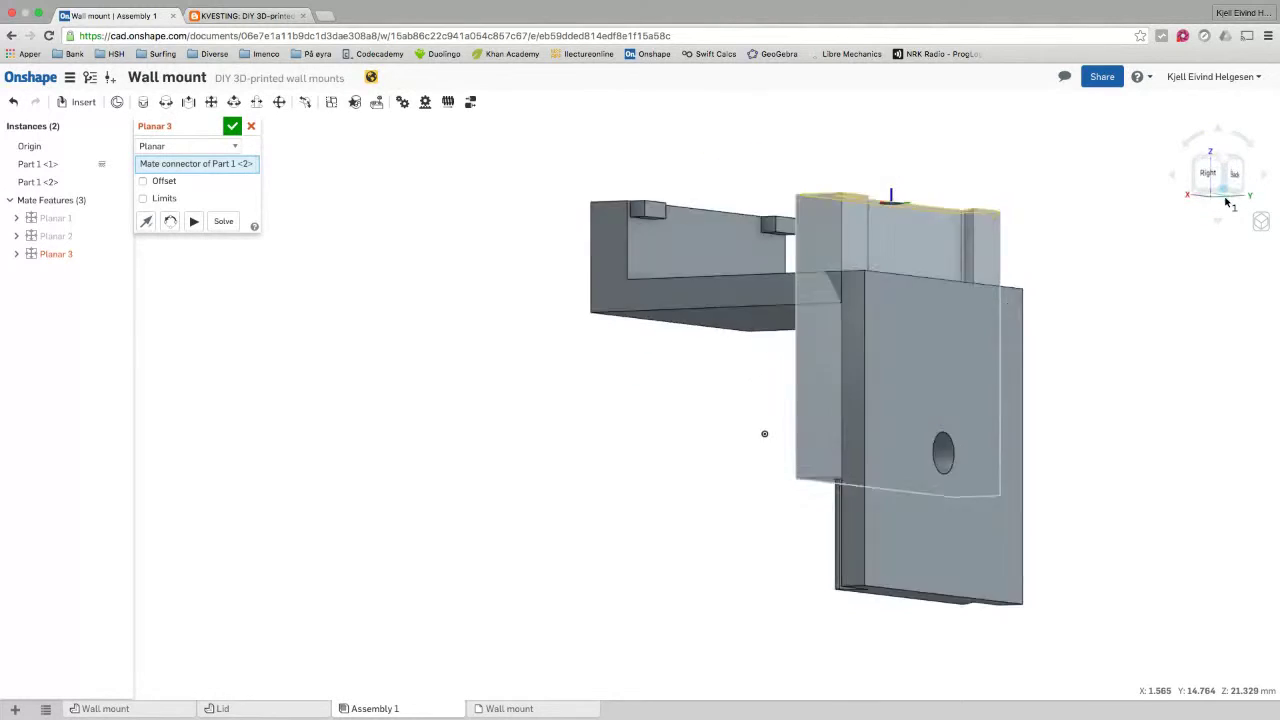
{"action": "left_click", "coordinate": [743, 305]}
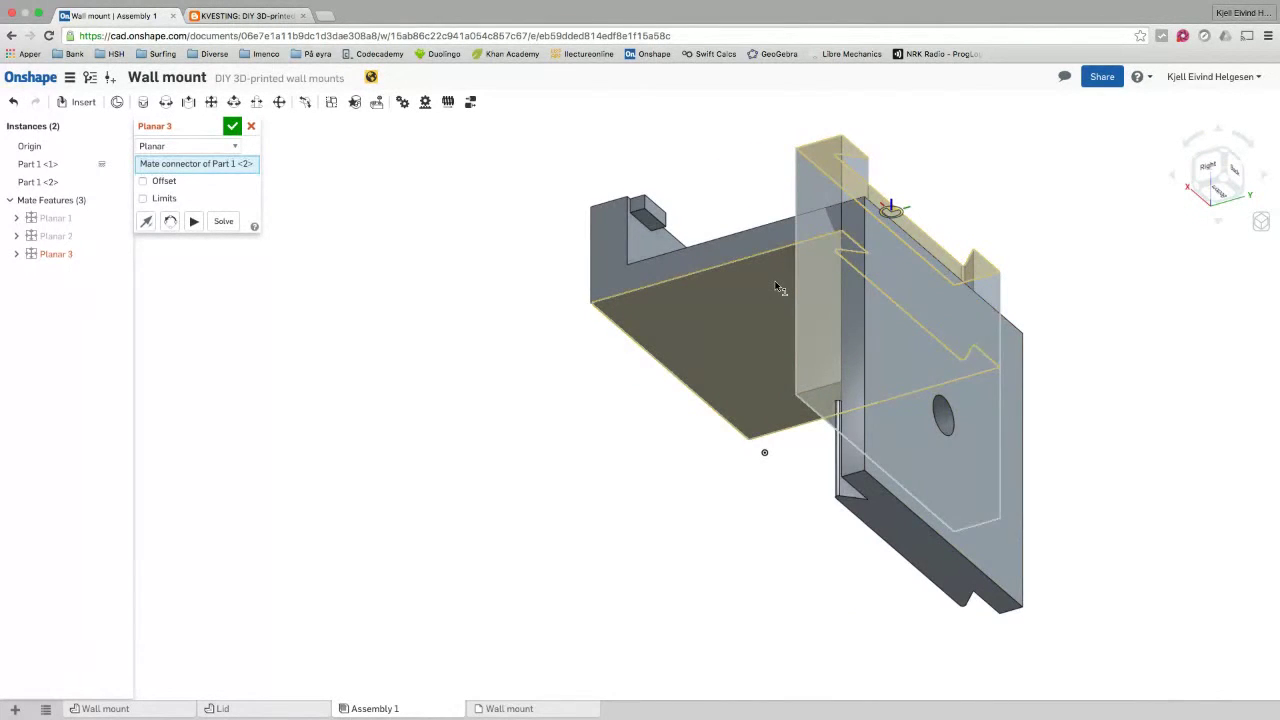
{"action": "left_click", "coordinate": [231, 127]}
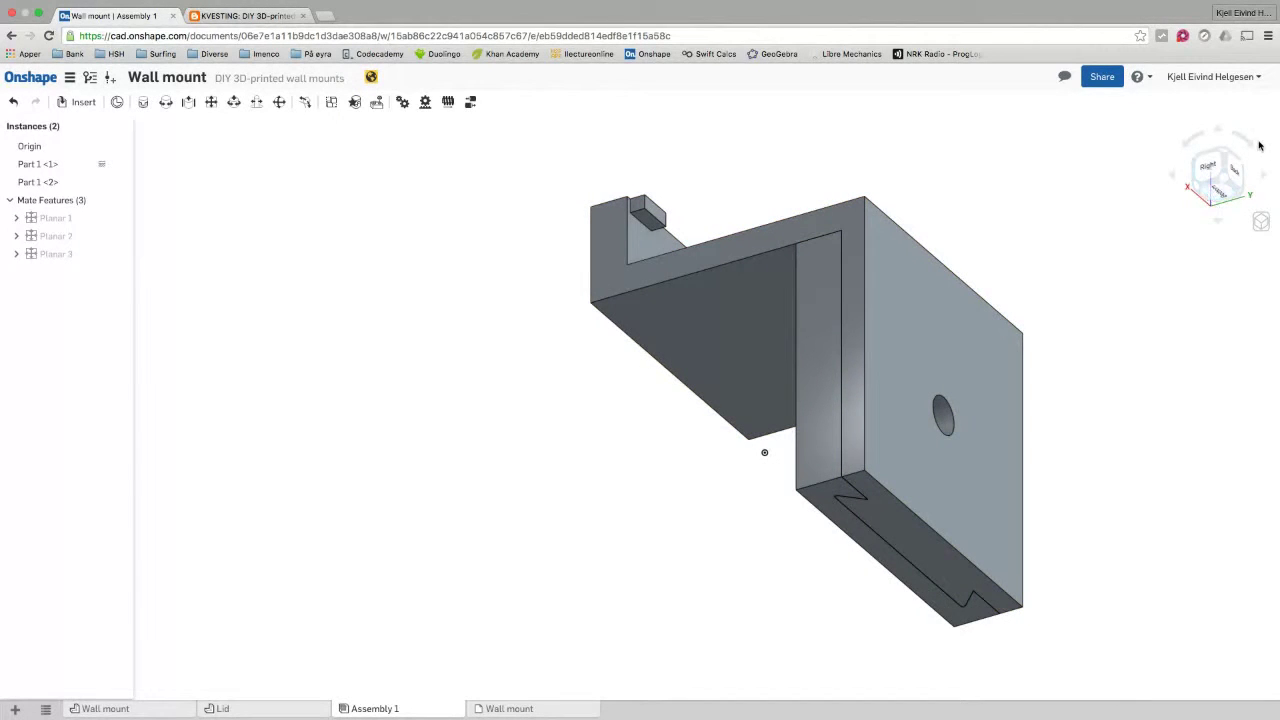
Step: View the assembly from the bottom, zoom in on the dovetail corners, then return to the Lid part studio
{"action": "left_click", "coordinate": [1218, 190]}
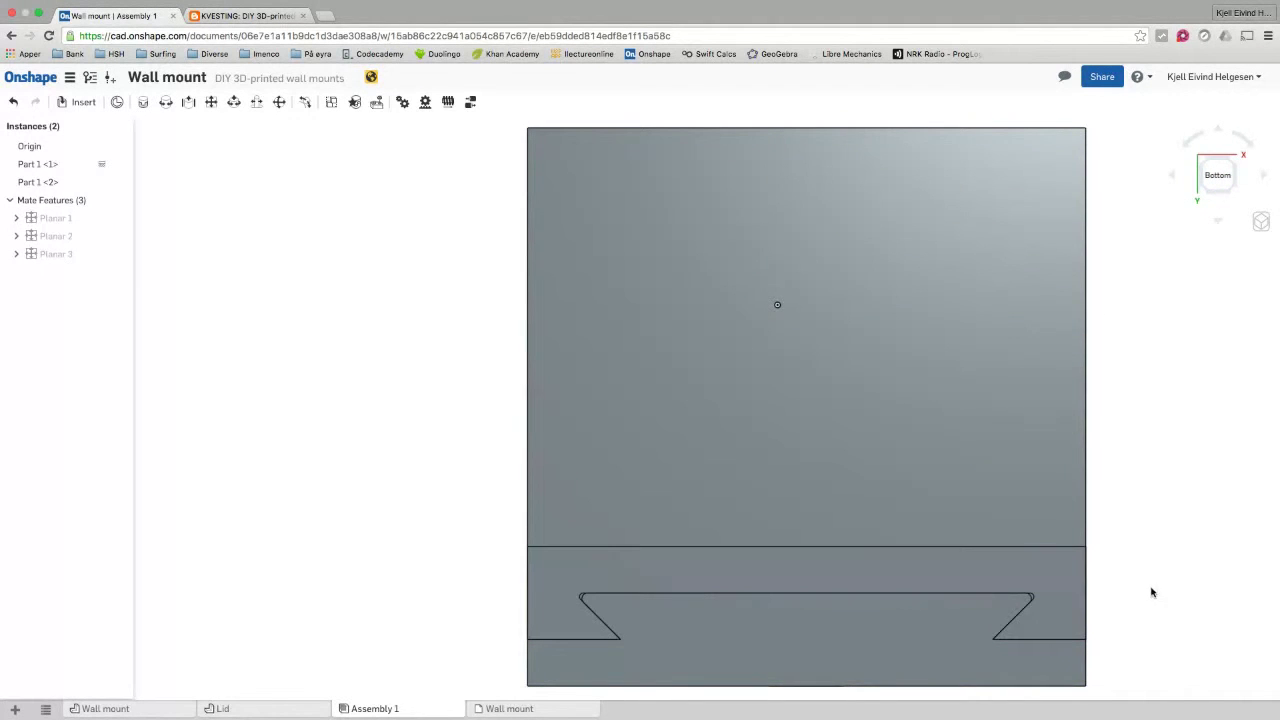
{"action": "scroll", "coordinate": [1032, 606], "scroll_direction": "up", "scroll_amount": 5}
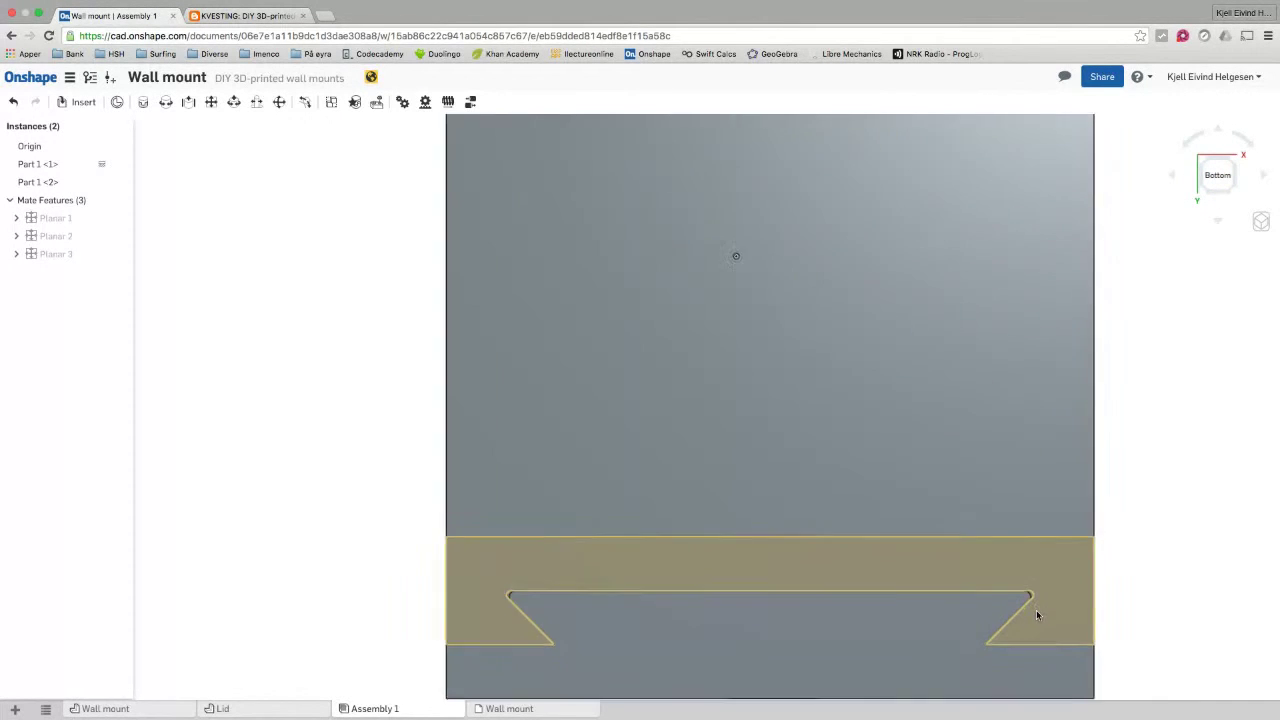
{"action": "scroll", "coordinate": [1036, 612], "scroll_direction": "up", "scroll_amount": 5}
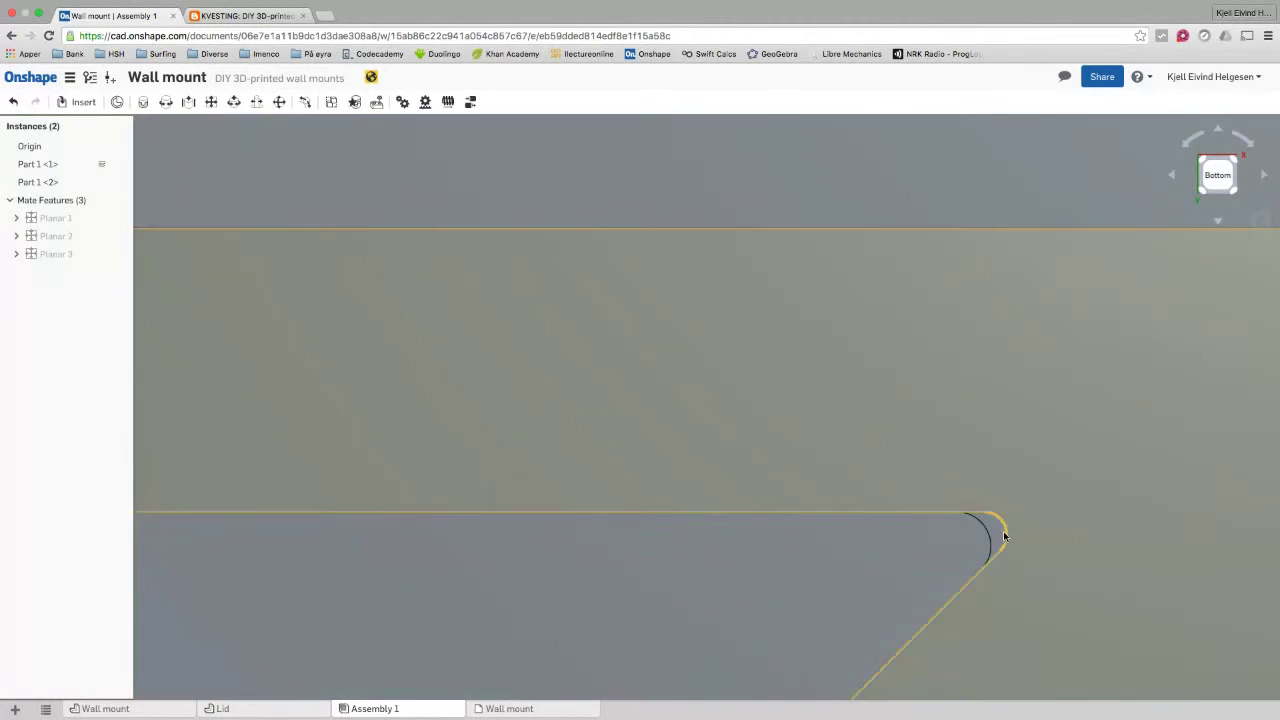
{"action": "scroll", "coordinate": [910, 494], "scroll_direction": "down", "scroll_amount": 1}
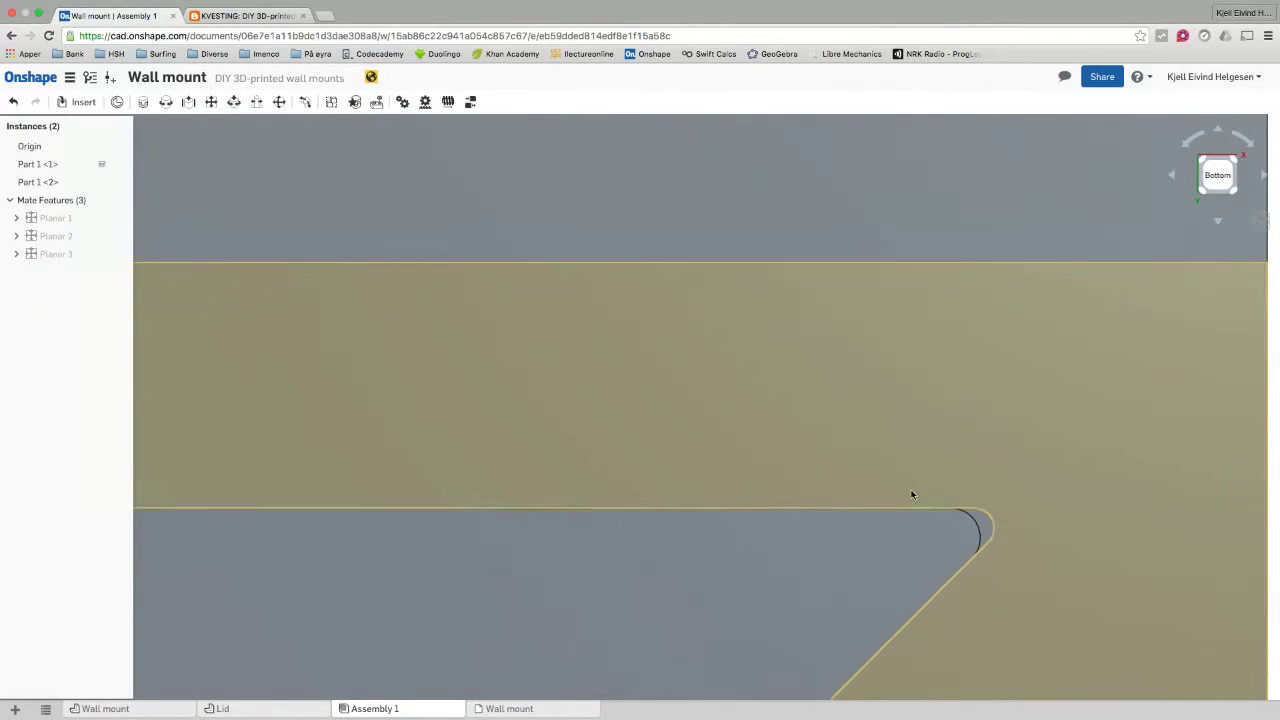
{"action": "scroll", "coordinate": [840, 434], "scroll_direction": "down", "scroll_amount": 5}
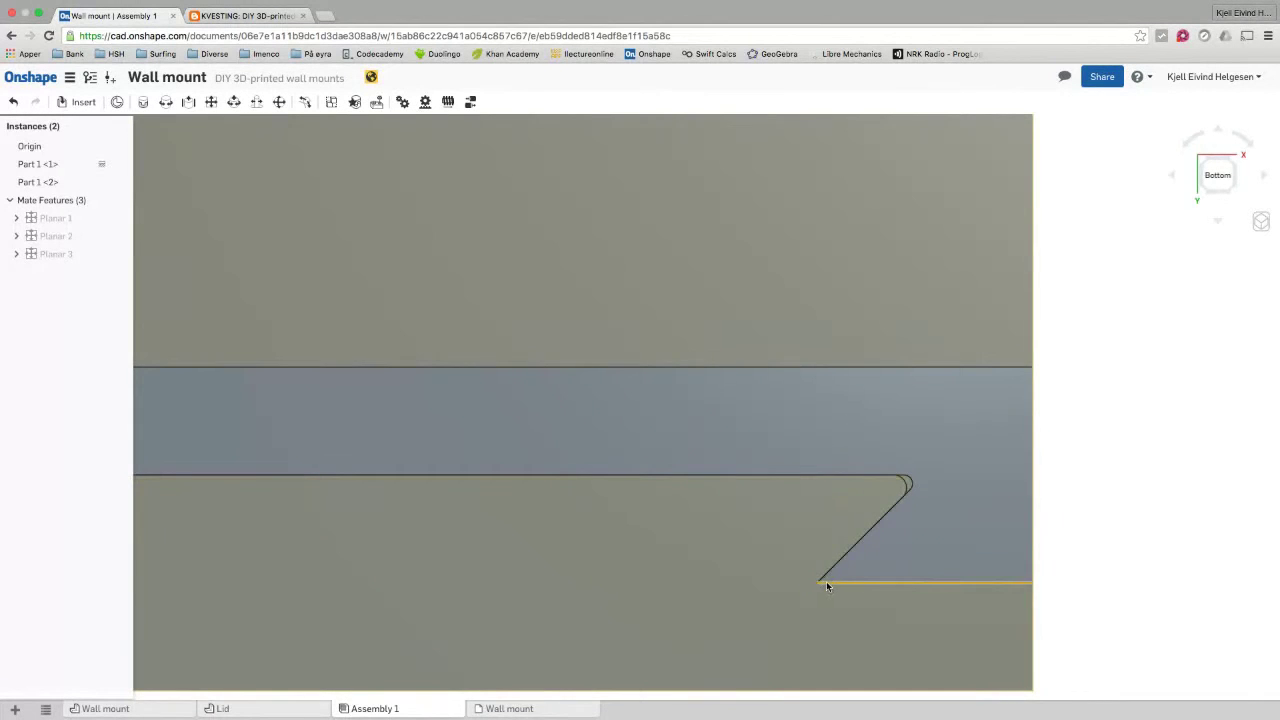
{"action": "scroll", "coordinate": [855, 561], "scroll_direction": "down", "scroll_amount": 3}
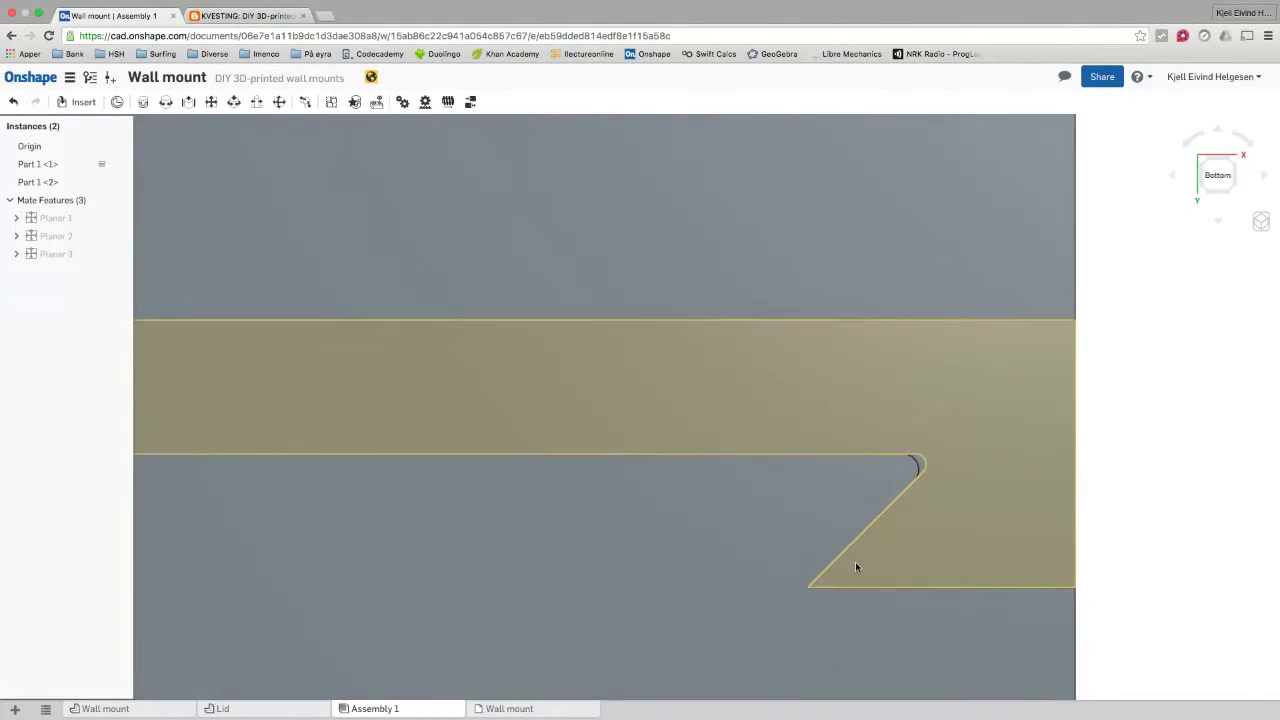
{"action": "scroll", "coordinate": [851, 567], "scroll_direction": "down", "scroll_amount": 3}
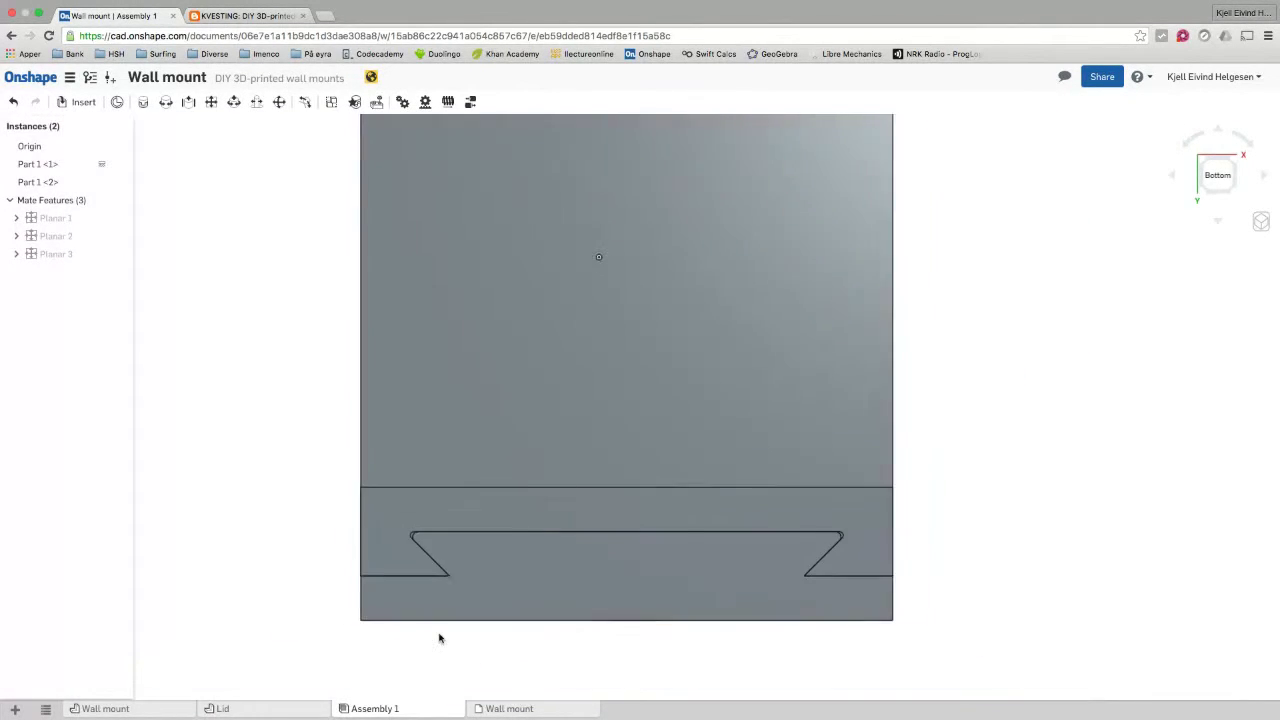
{"action": "left_click", "coordinate": [271, 708]}
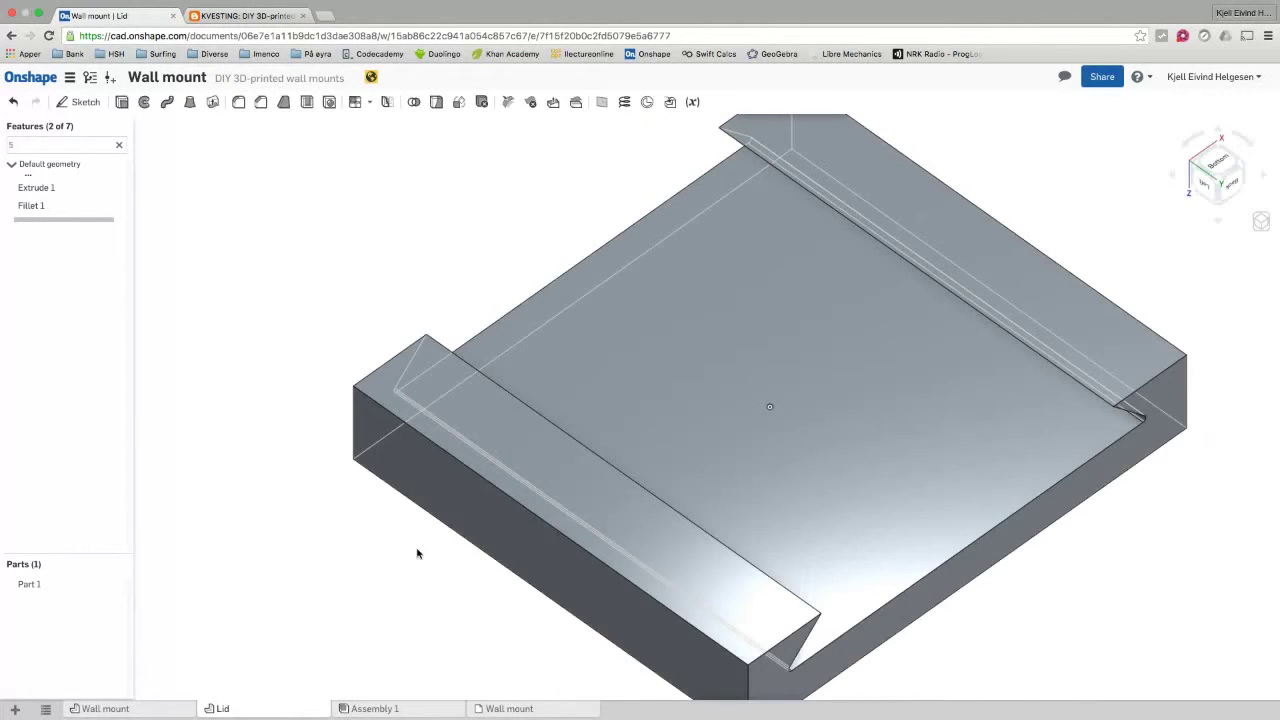
Step: Round the lid's two long top rail edges with a 0.3 mm fillet
{"action": "left_click", "coordinate": [239, 102]}
{"action": "left_click", "coordinate": [216, 166]}
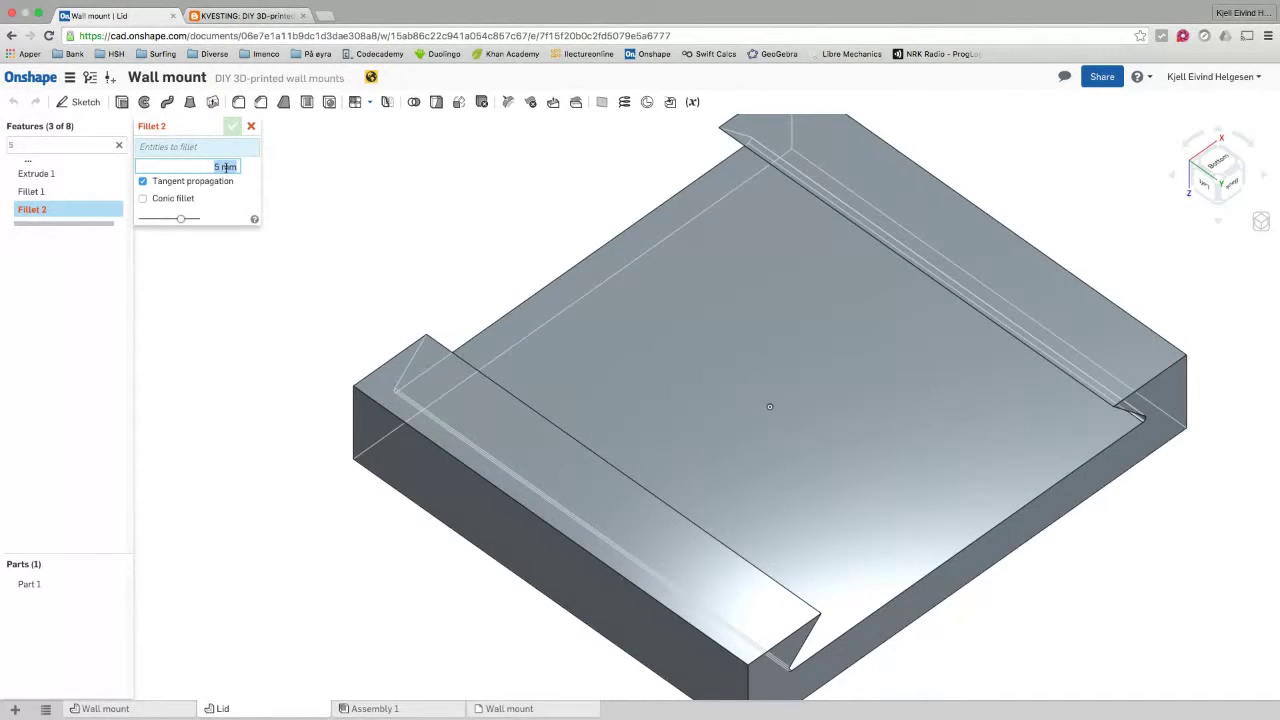
{"action": "type", "text": "10"}
{"action": "left_click", "coordinate": [938, 286]}
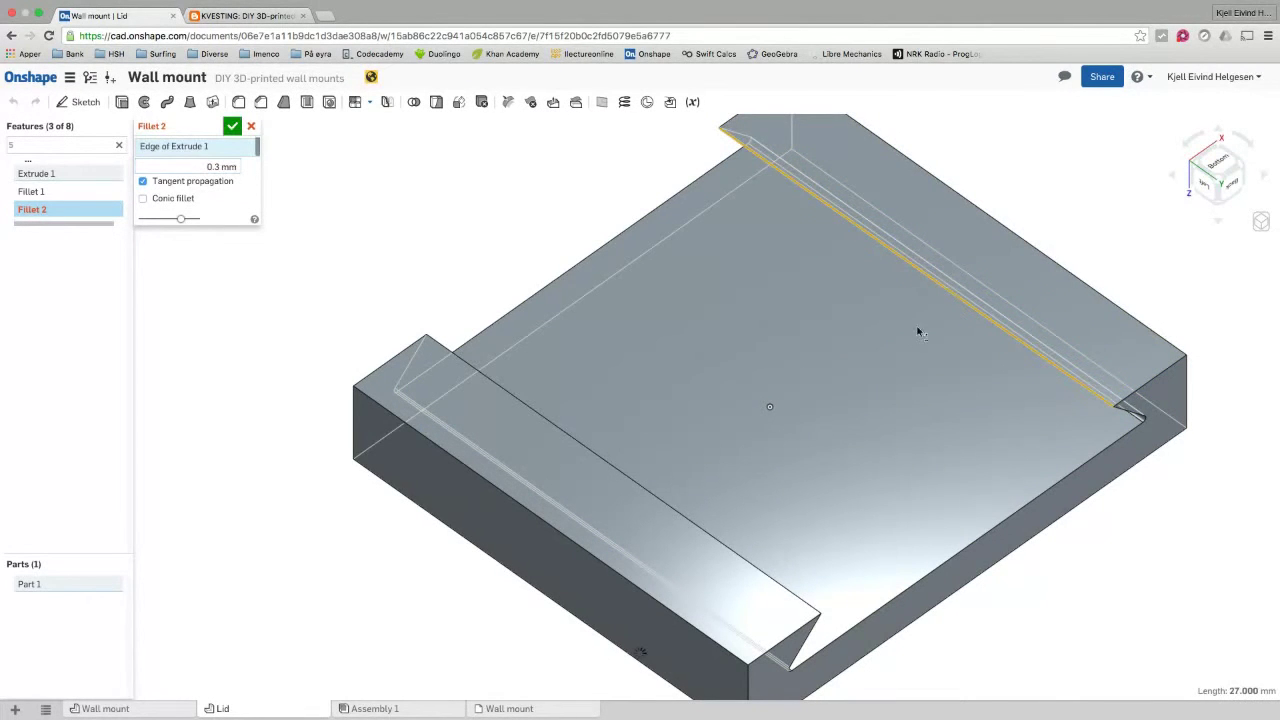
{"action": "left_click", "coordinate": [792, 597]}
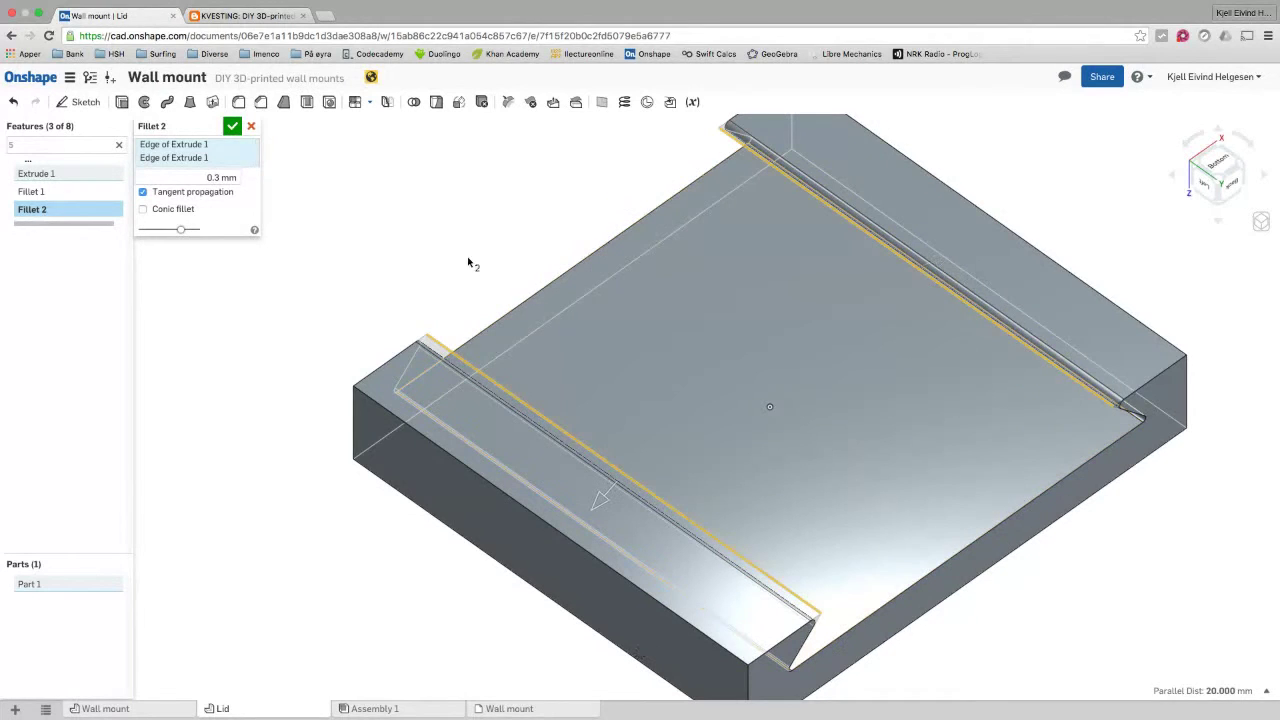
{"action": "left_click", "coordinate": [232, 127]}
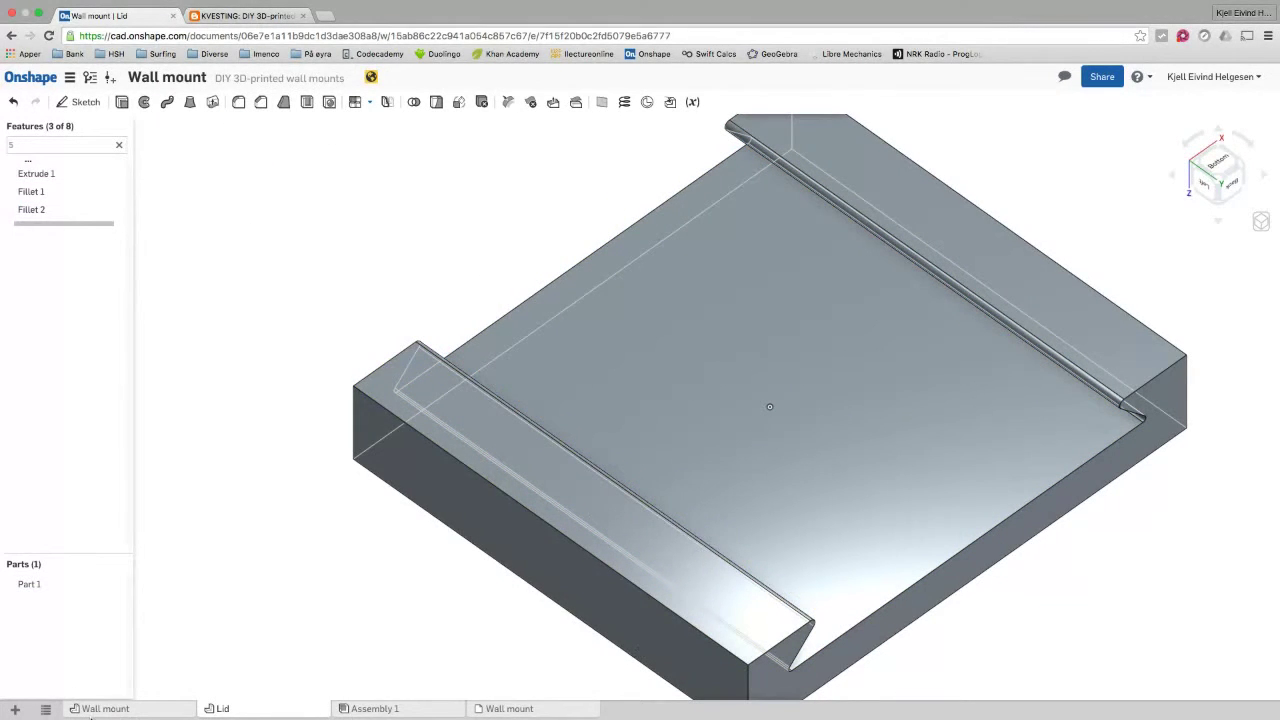
{"action": "left_click", "coordinate": [96, 710]}
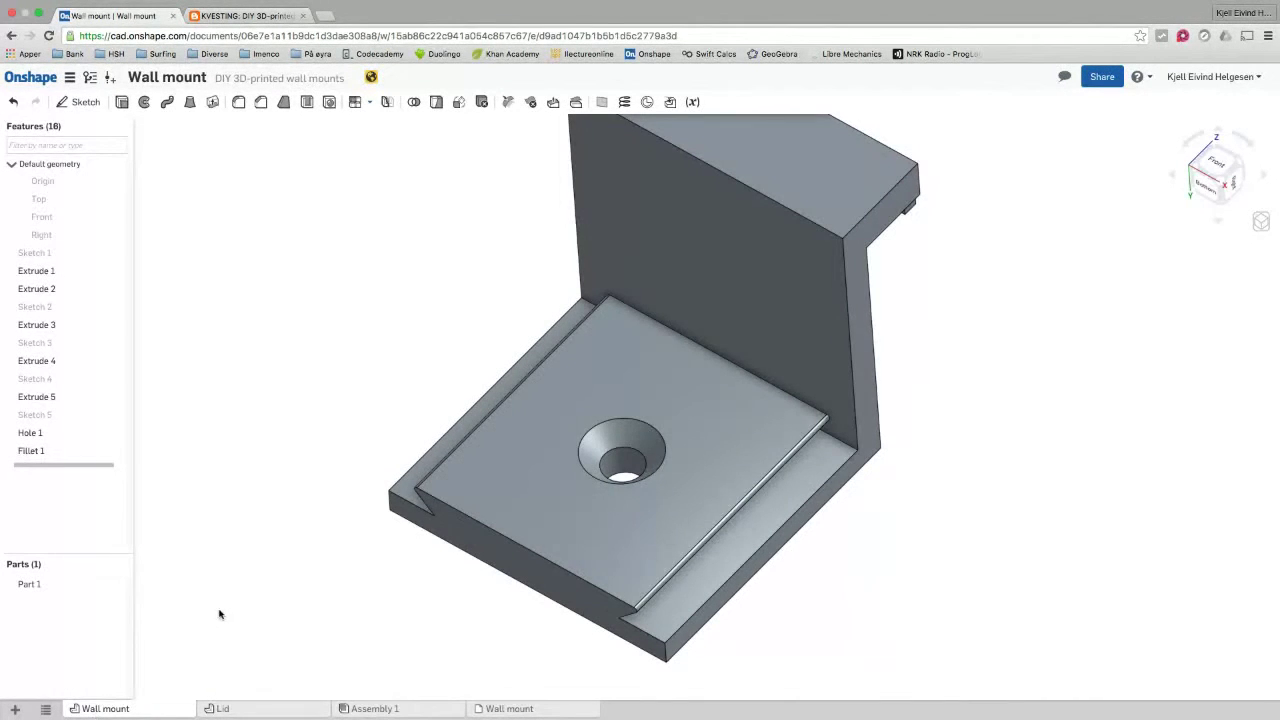
Step: Show hidden edges, then round the wall mount's two long rail edges with a 0.2 mm fillet
{"action": "left_click", "coordinate": [1261, 220]}
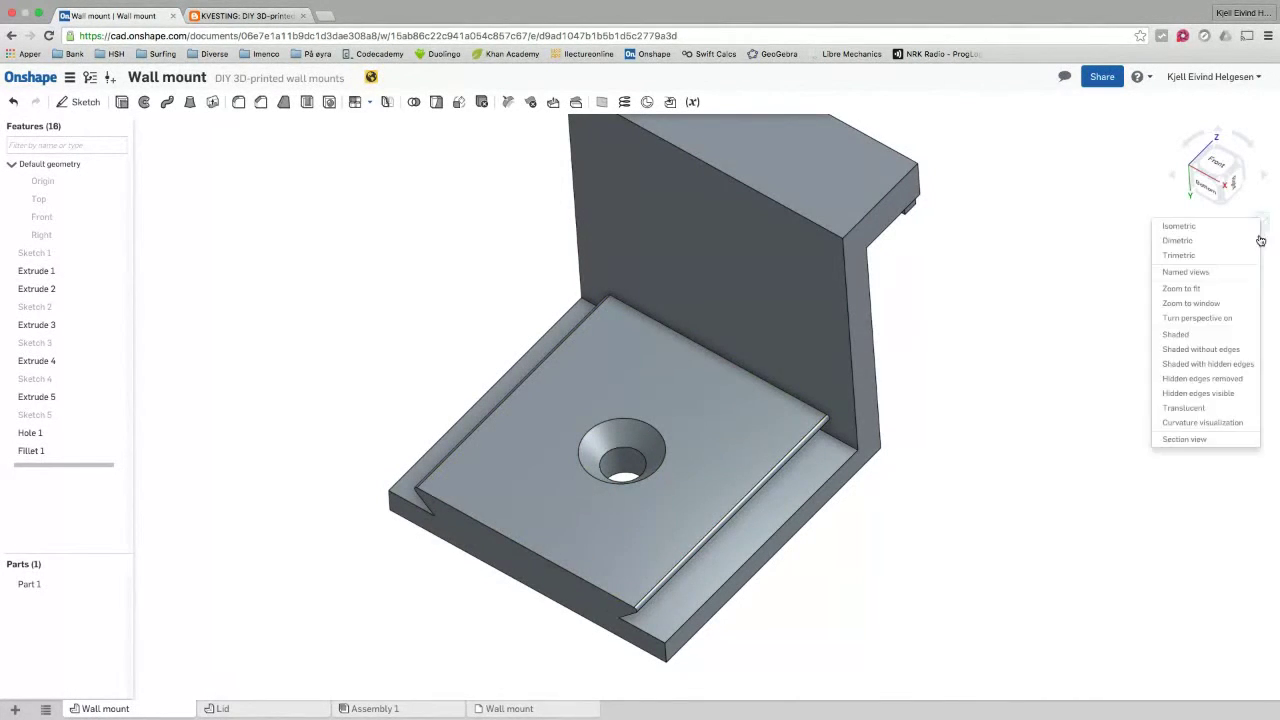
{"action": "left_click", "coordinate": [1220, 366]}
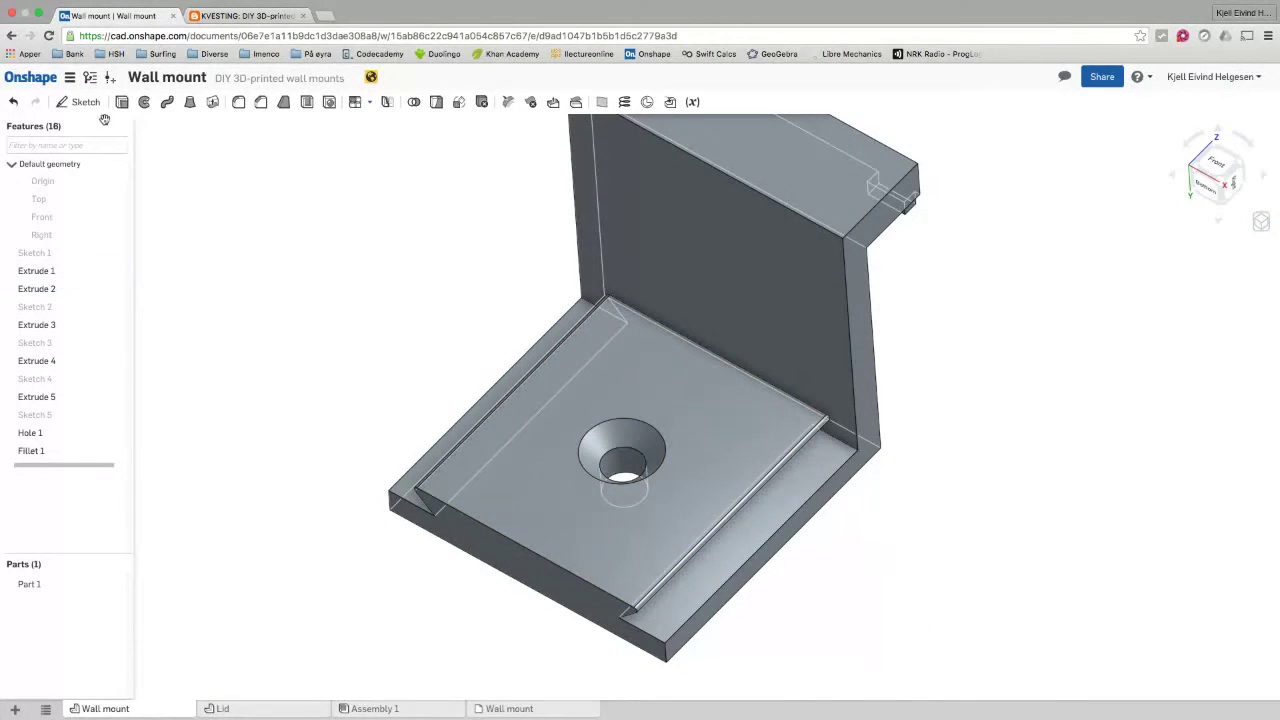
{"action": "left_click", "coordinate": [240, 103]}
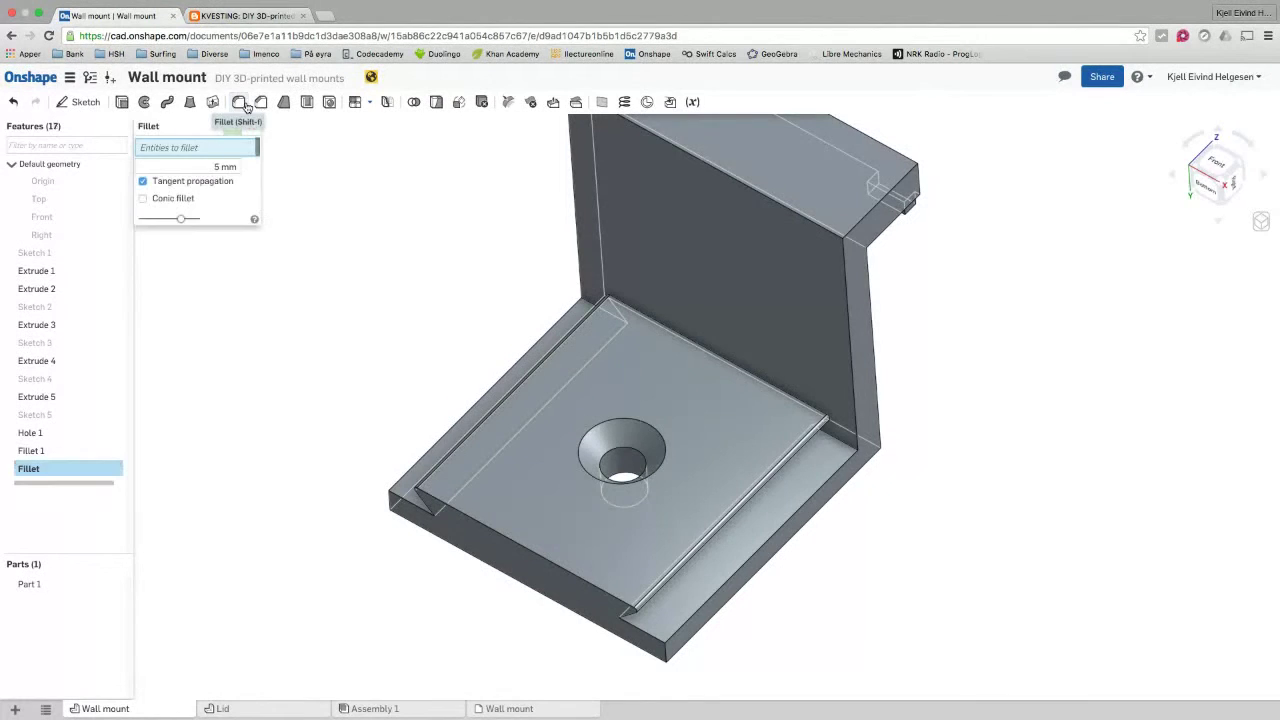
{"action": "left_click", "coordinate": [214, 166]}
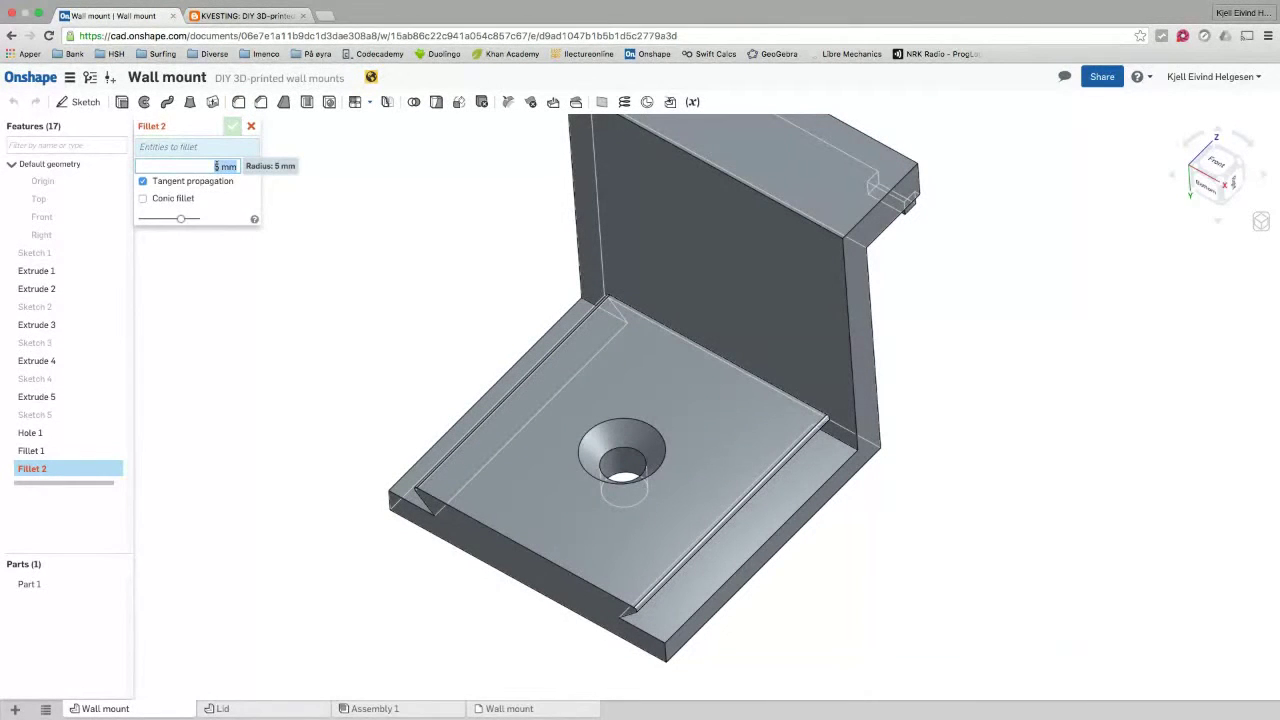
{"action": "type", "text": "0"}
{"action": "left_click", "coordinate": [487, 474]}
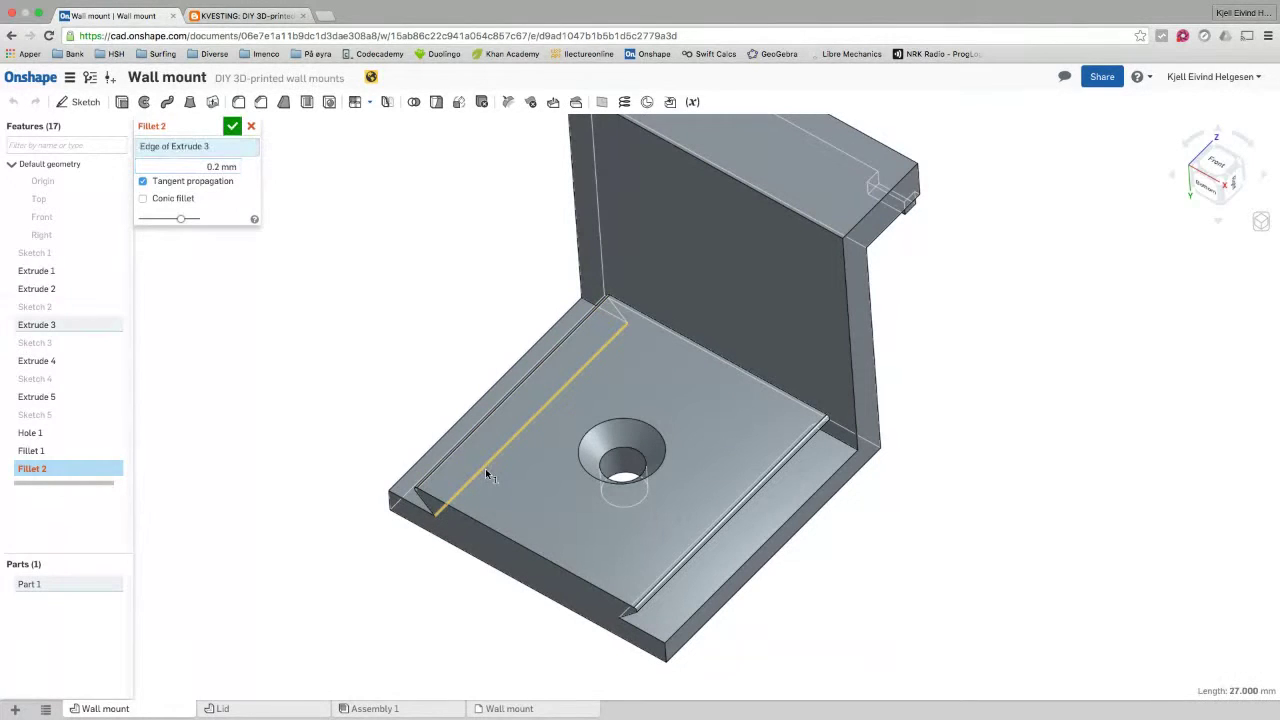
{"action": "left_click", "coordinate": [643, 598]}
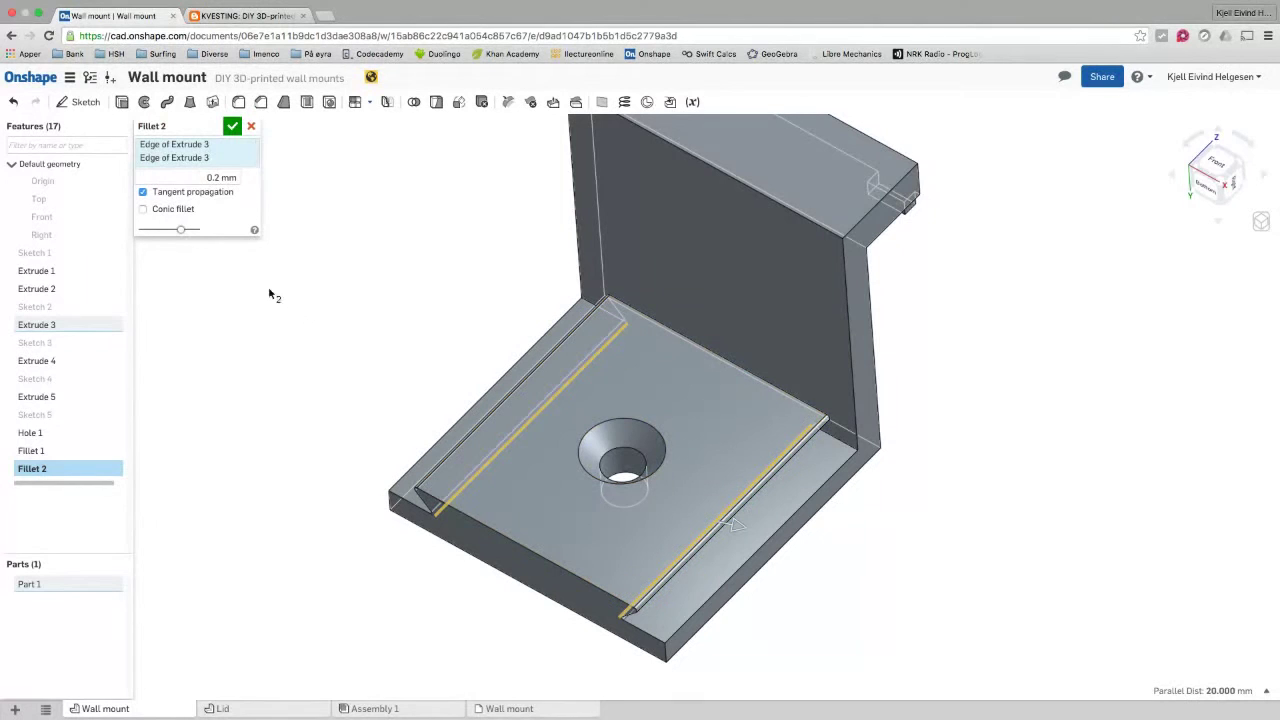
{"action": "left_click", "coordinate": [232, 127]}
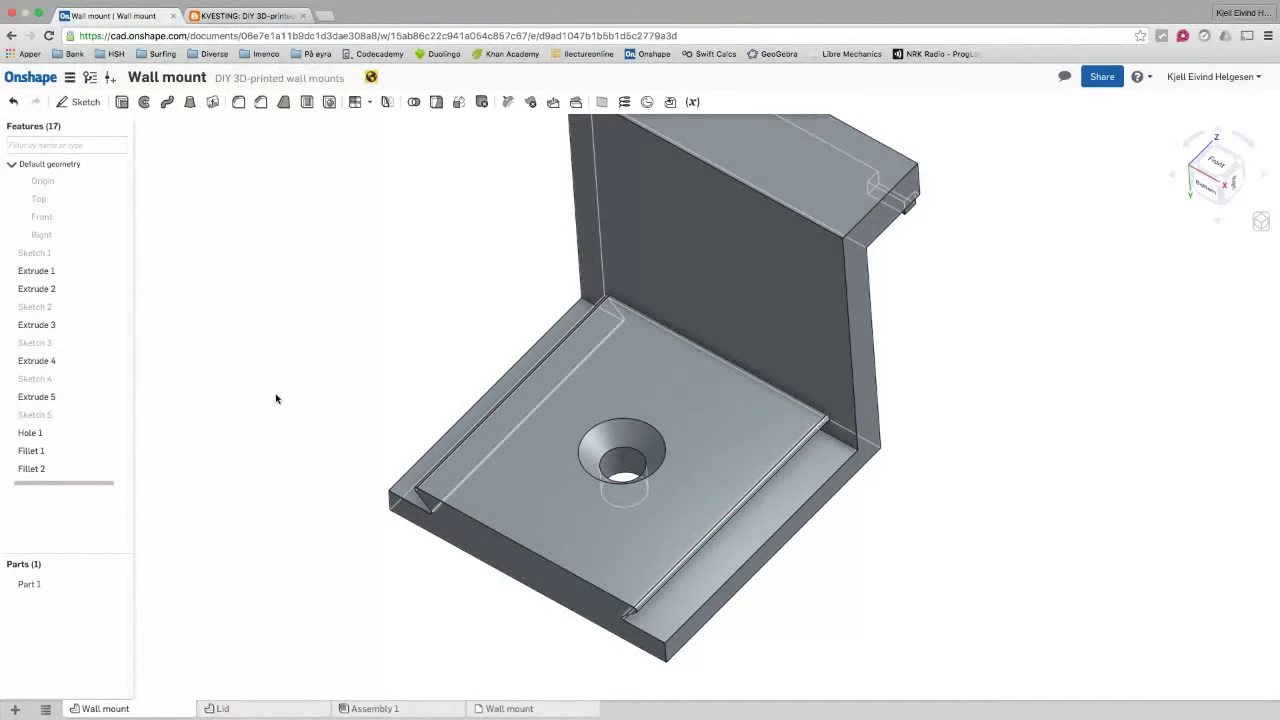
{"action": "left_click", "coordinate": [378, 708]}
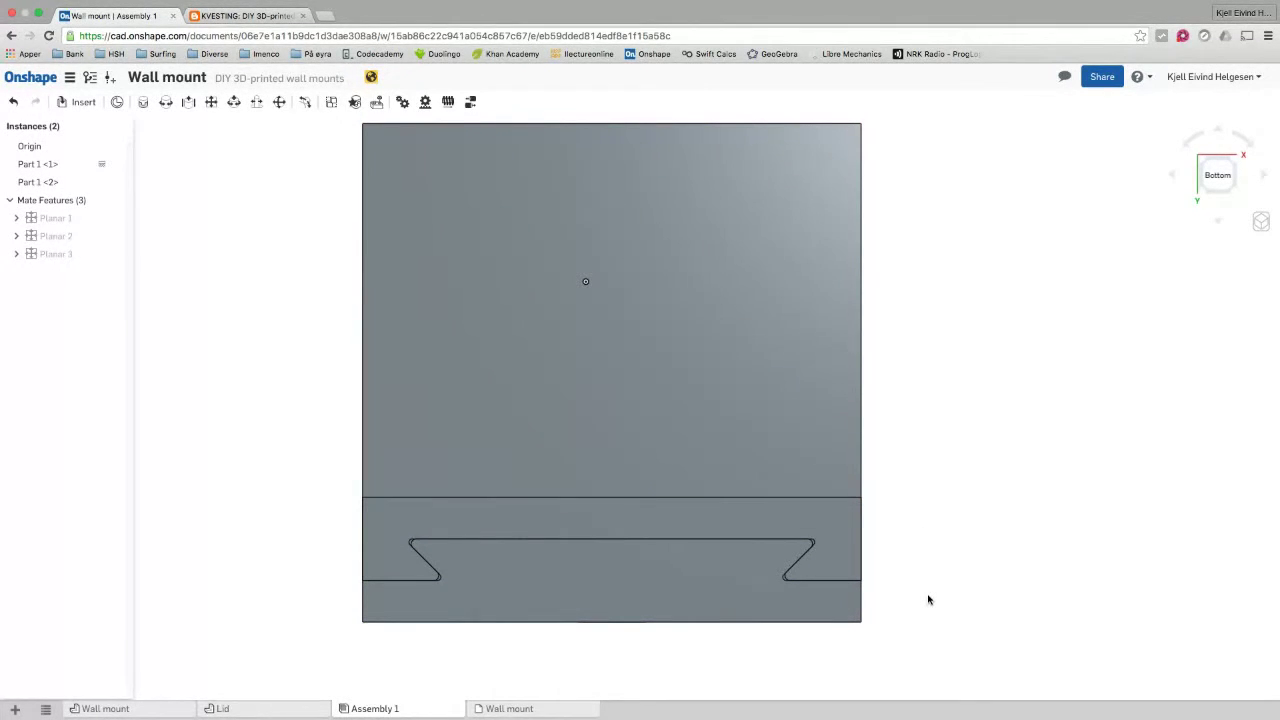
{"action": "left_click", "coordinate": [110, 709]}
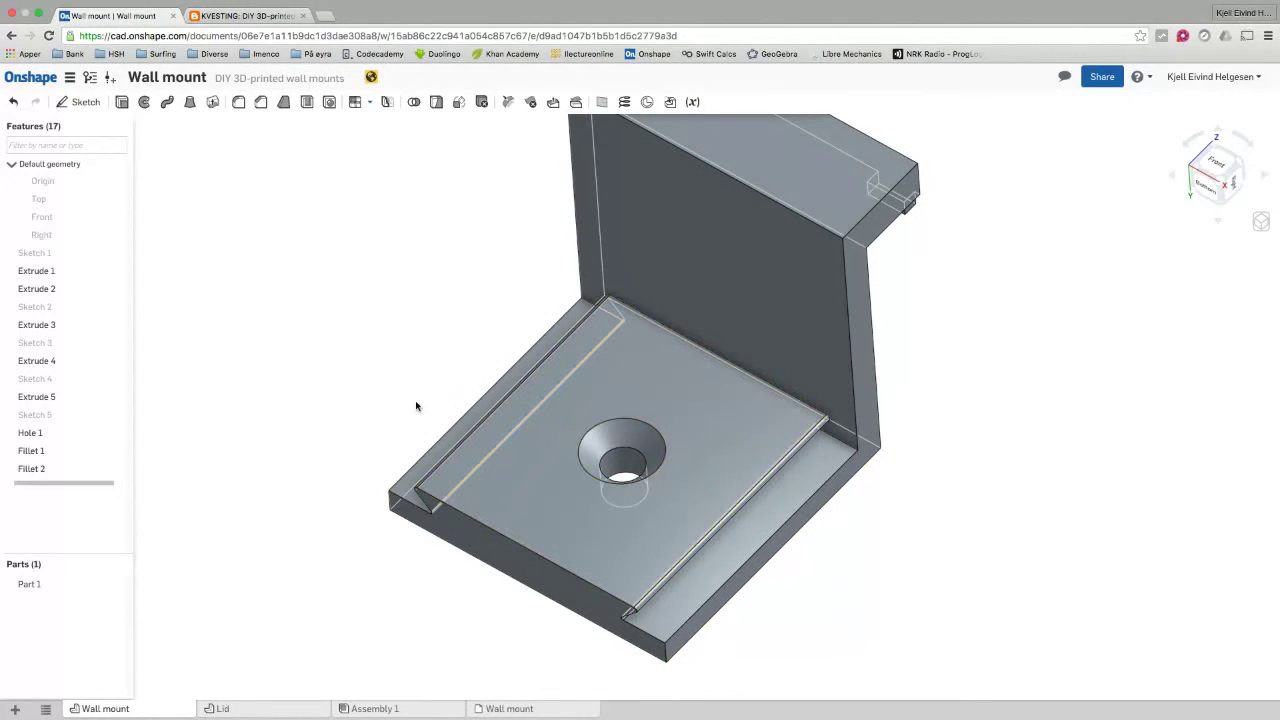
Step: Chamfer the wall mount's two long base edges at 0.1 mm equal distance
{"action": "left_click", "coordinate": [262, 104]}
{"action": "left_click", "coordinate": [216, 184]}
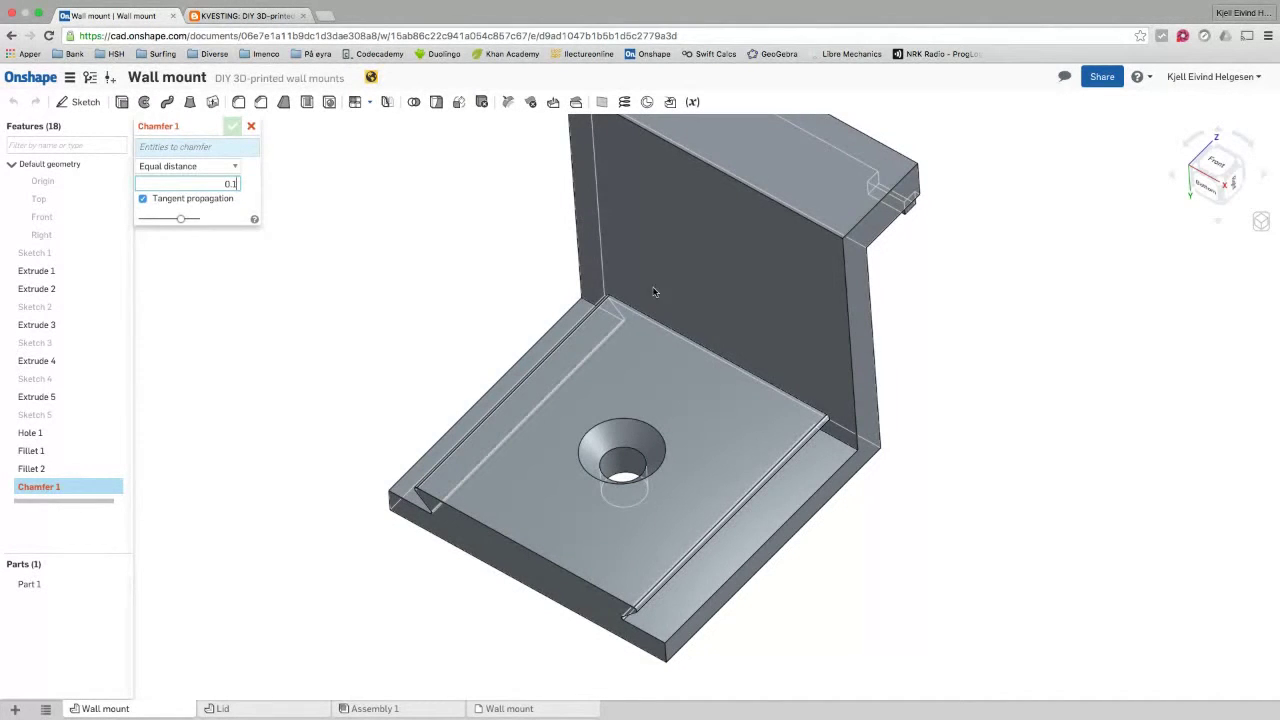
{"action": "left_click", "coordinate": [821, 478]}
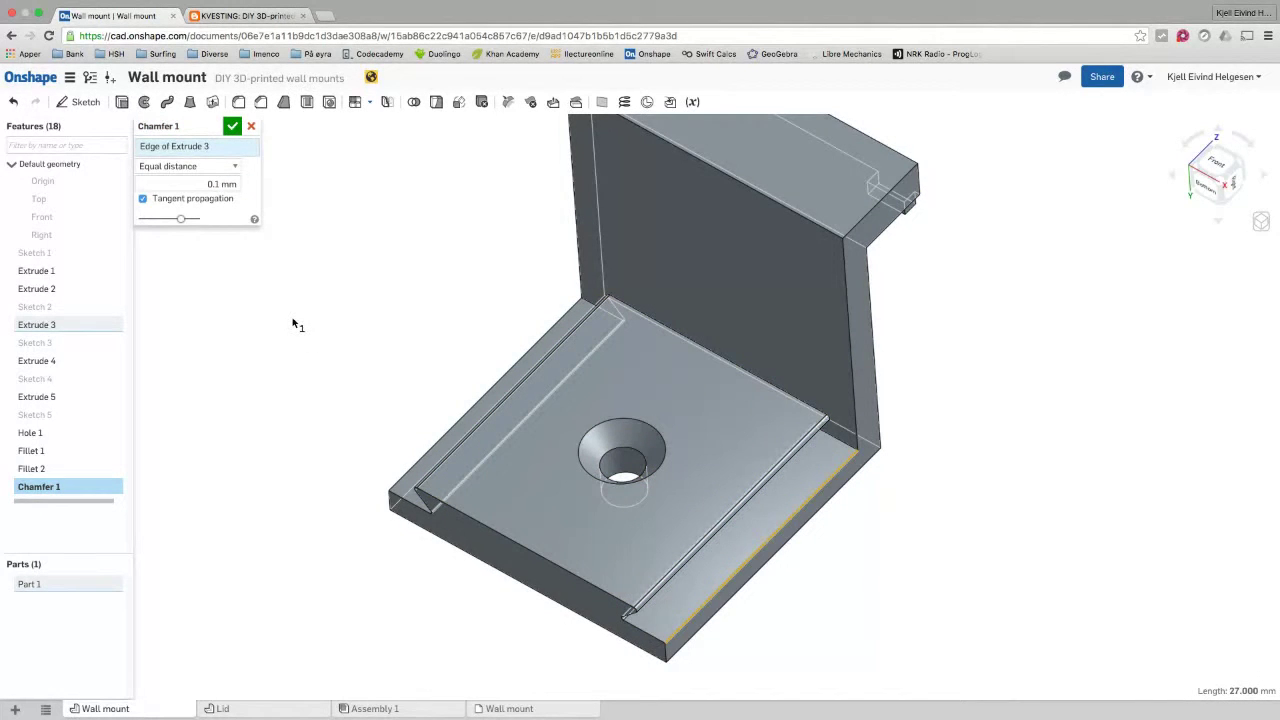
{"action": "left_click", "coordinate": [495, 379]}
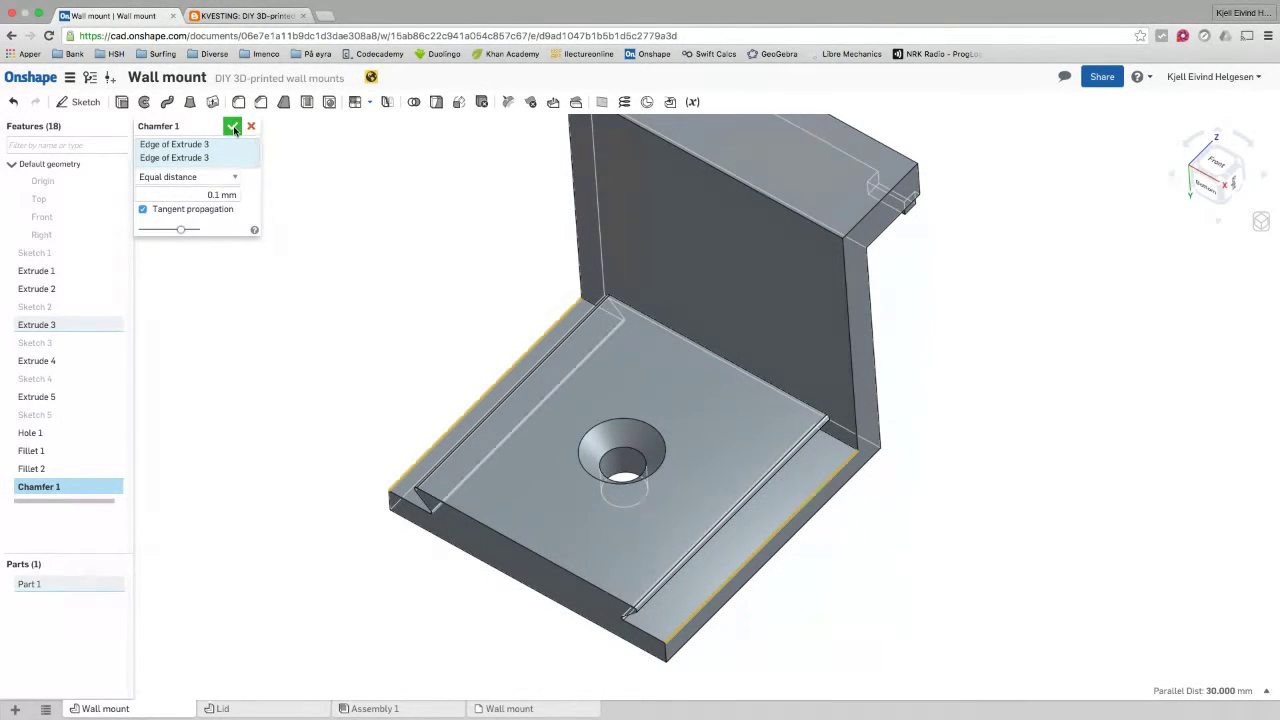
{"action": "left_click", "coordinate": [232, 127]}
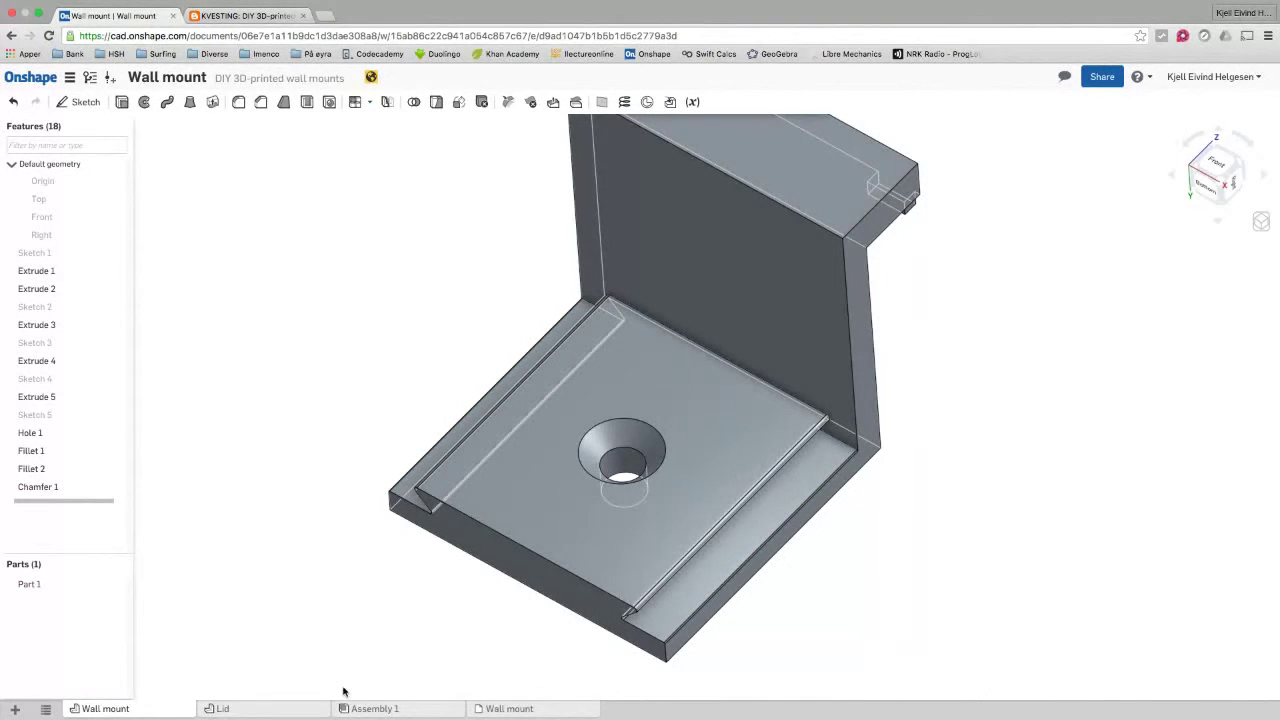
{"action": "left_click", "coordinate": [222, 708]}
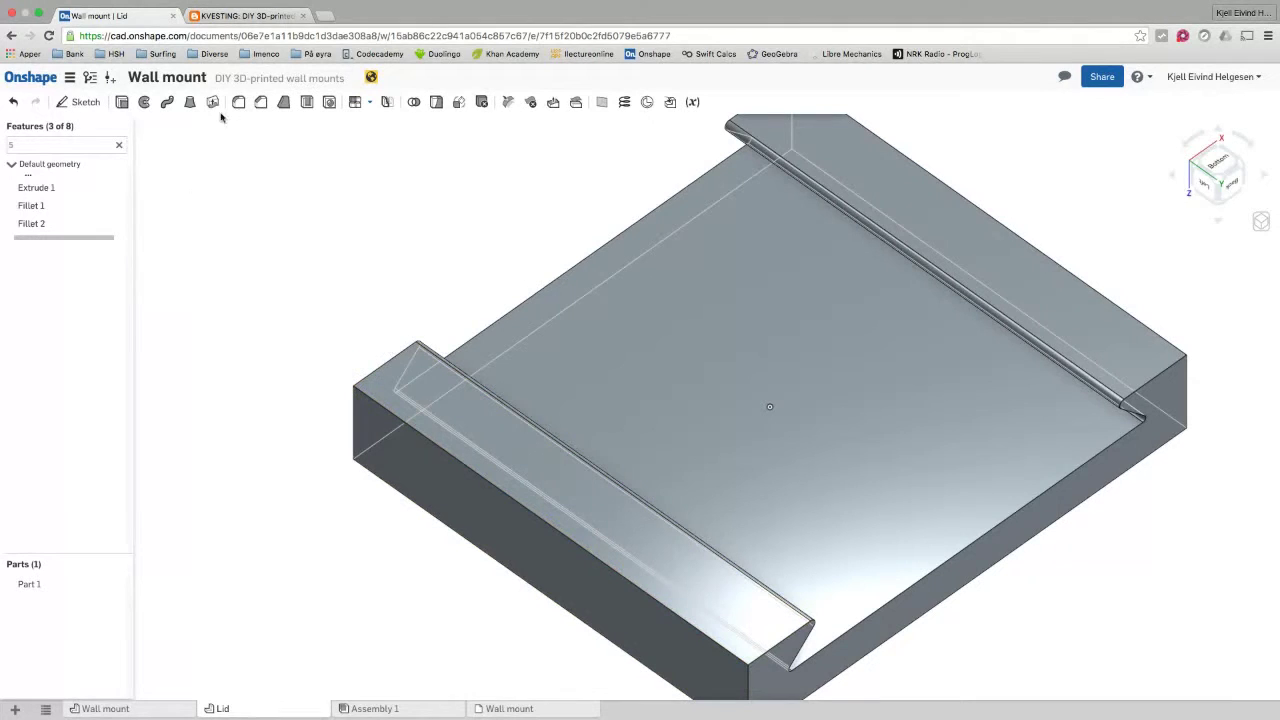
Step: Add a 0.1 mm equal-distance Chamfer 1 on the lid's front and back top edges
{"action": "left_click", "coordinate": [260, 103]}
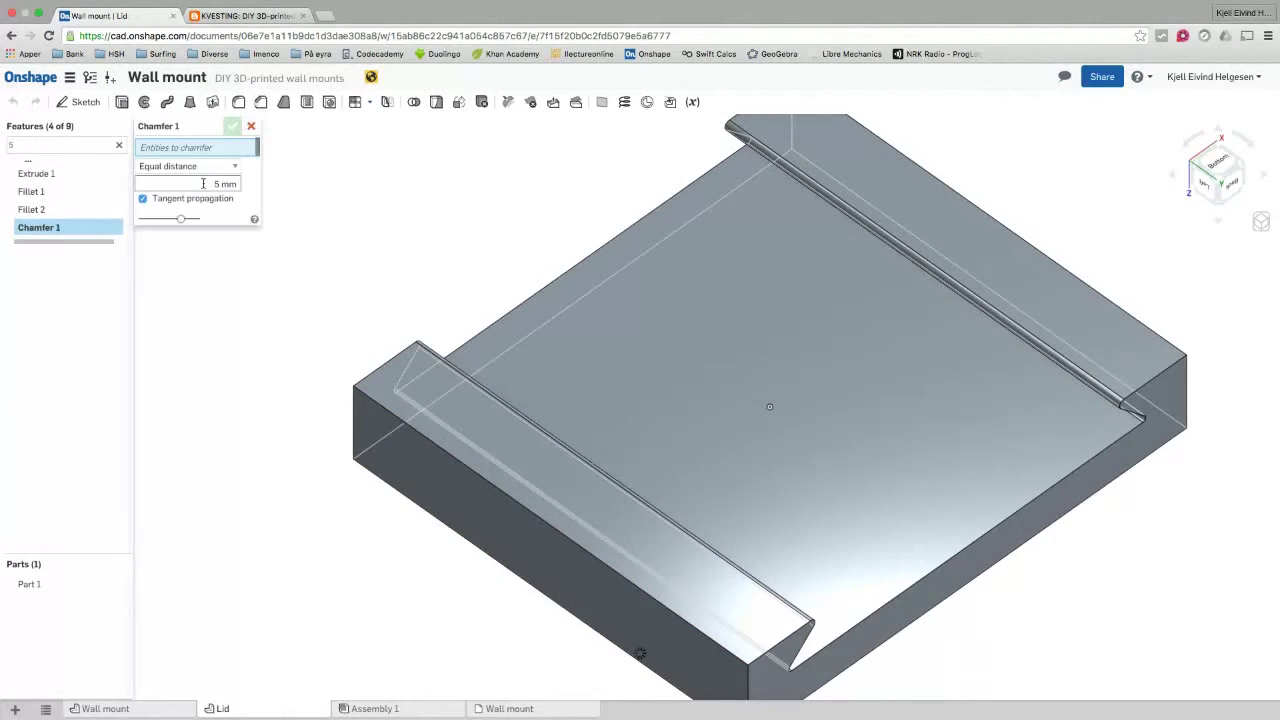
{"action": "left_click", "coordinate": [219, 184]}
{"action": "type", "text": "0.1"}
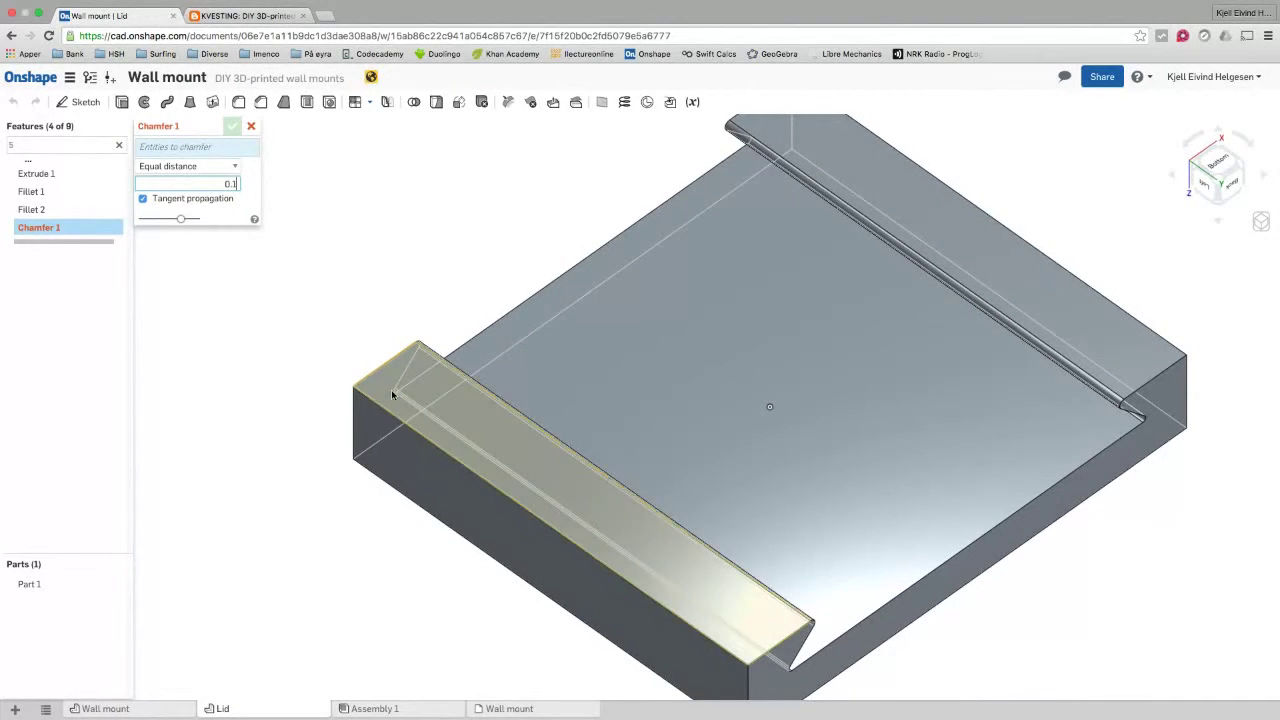
{"action": "left_click", "coordinate": [386, 412]}
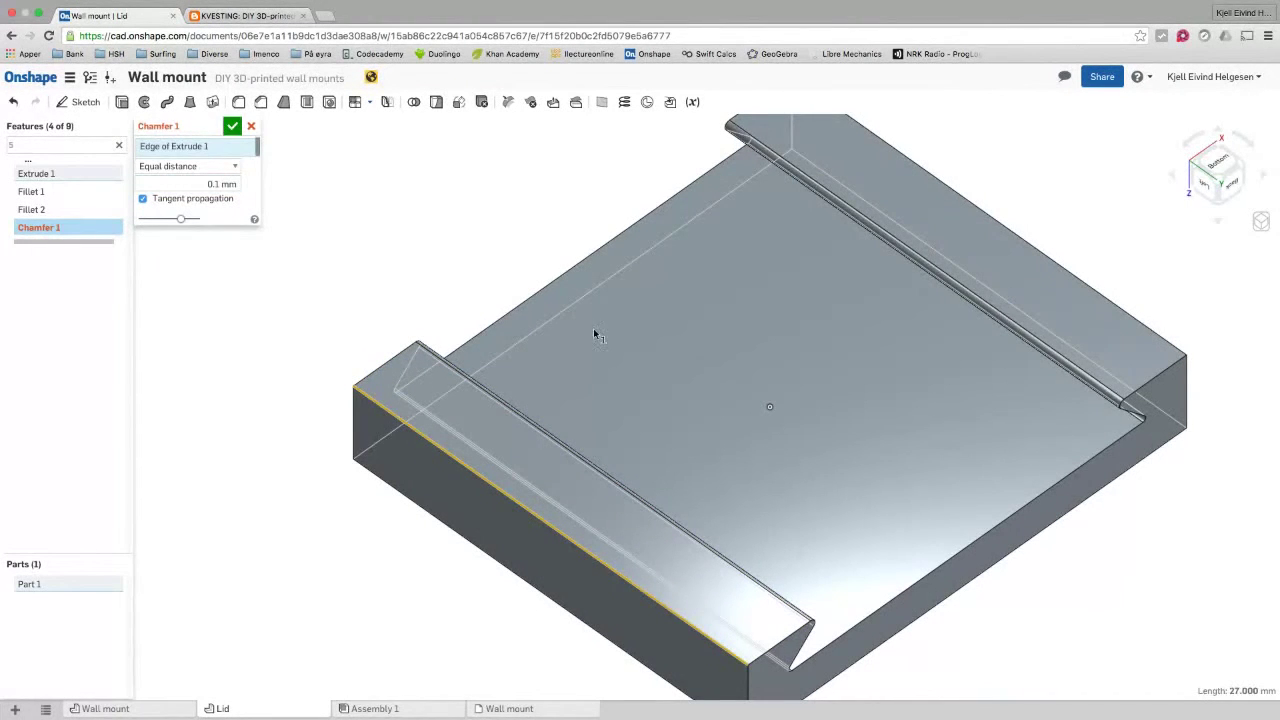
{"action": "left_click", "coordinate": [968, 204]}
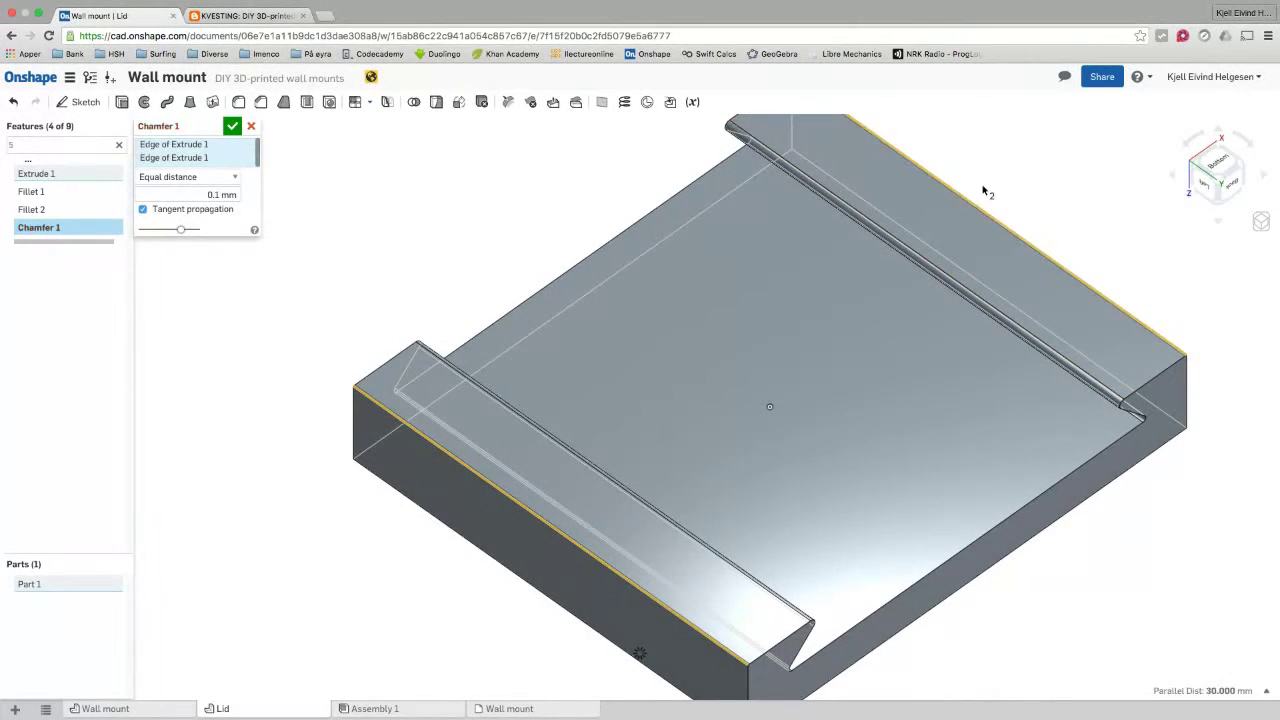
{"action": "left_click", "coordinate": [231, 126]}
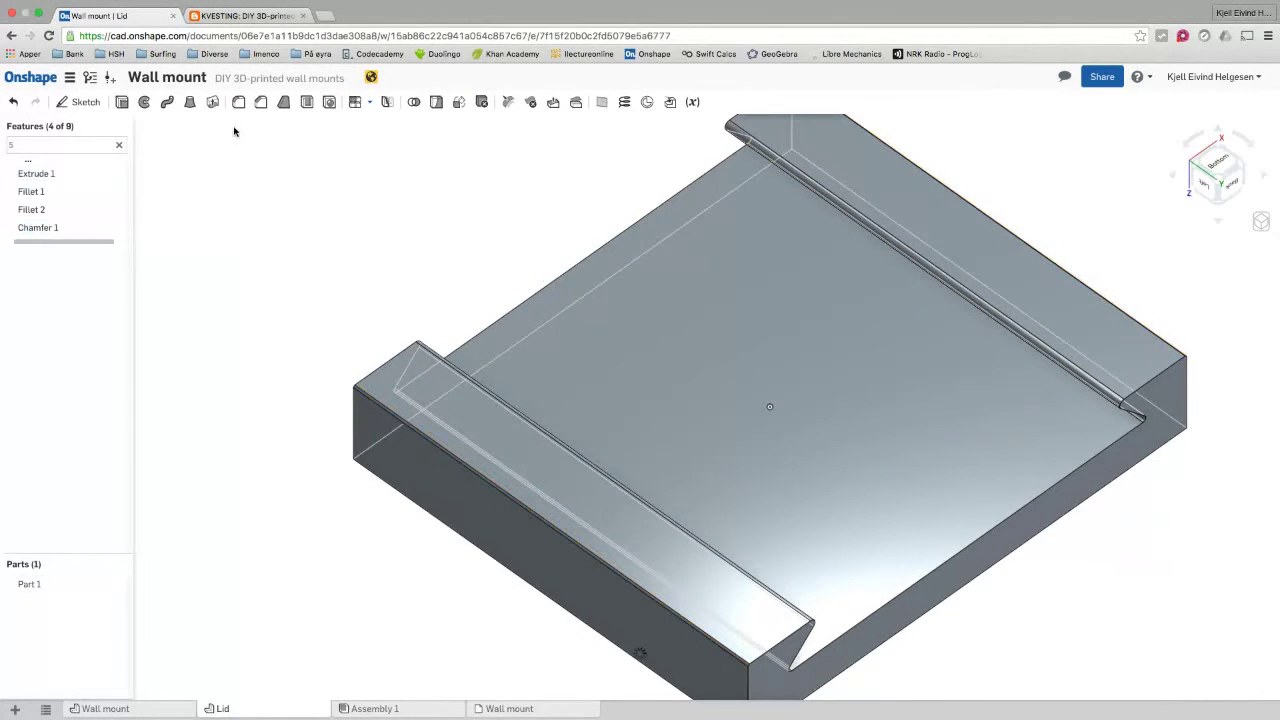
Step: Rotate and zoom Assembly 1 to inspect the lid-to-mount joint up close
{"action": "left_click", "coordinate": [369, 709]}
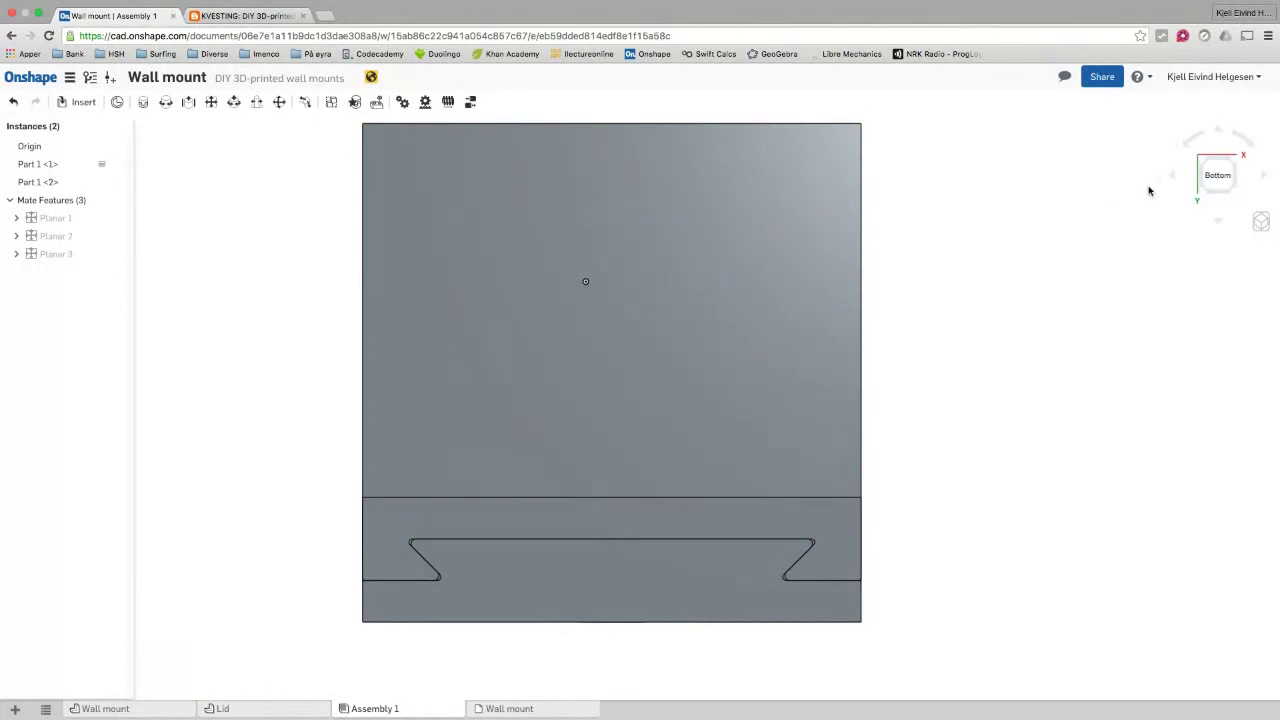
{"action": "left_click", "coordinate": [1236, 193]}
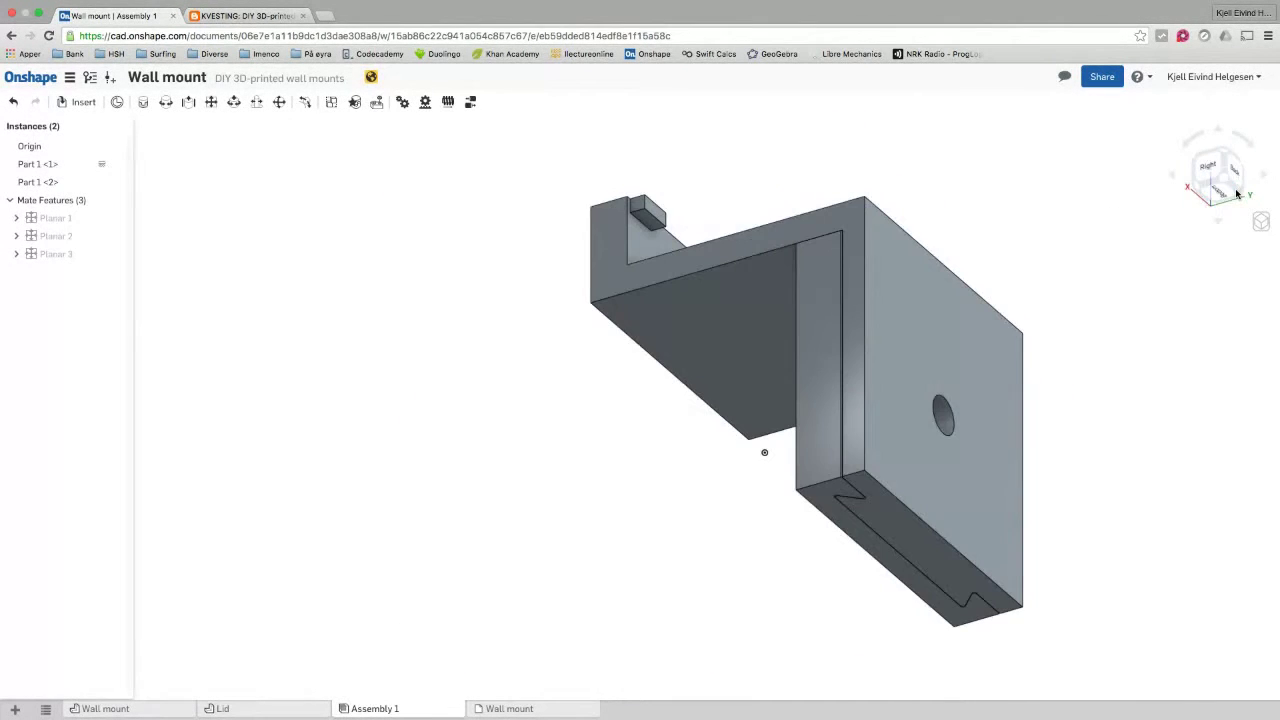
{"action": "left_click", "coordinate": [1250, 146]}
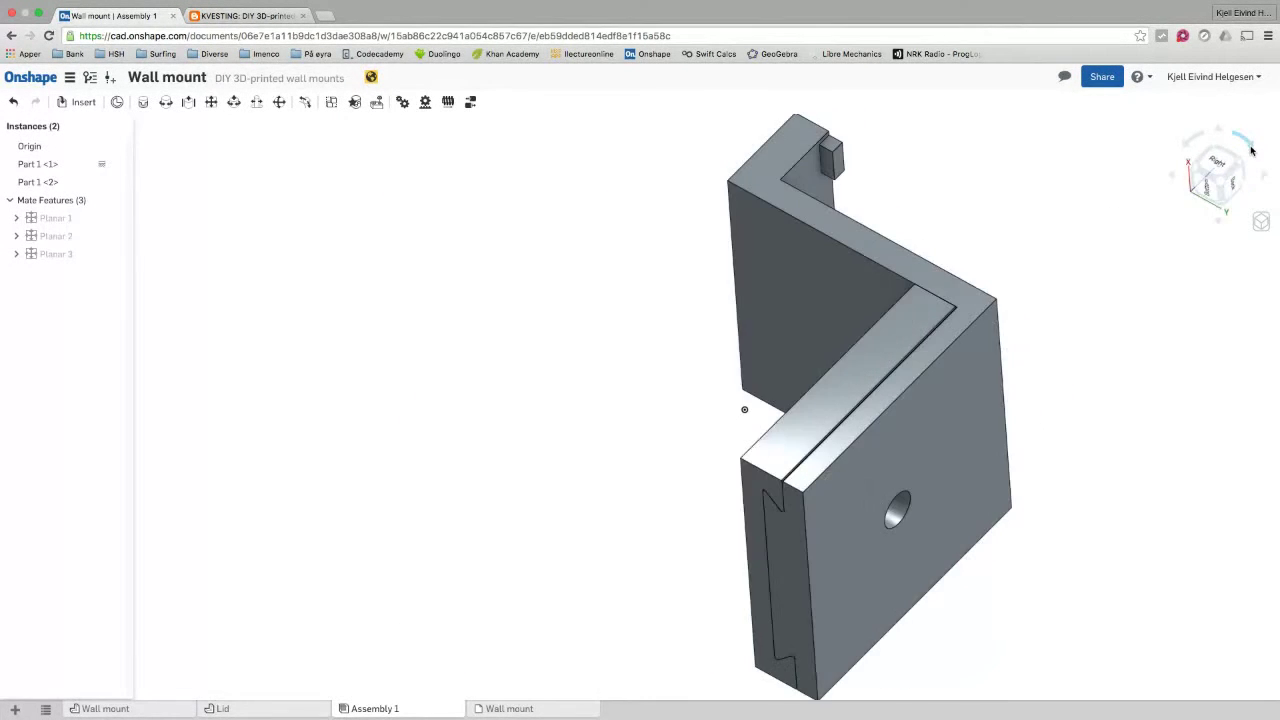
{"action": "left_click", "coordinate": [1250, 148]}
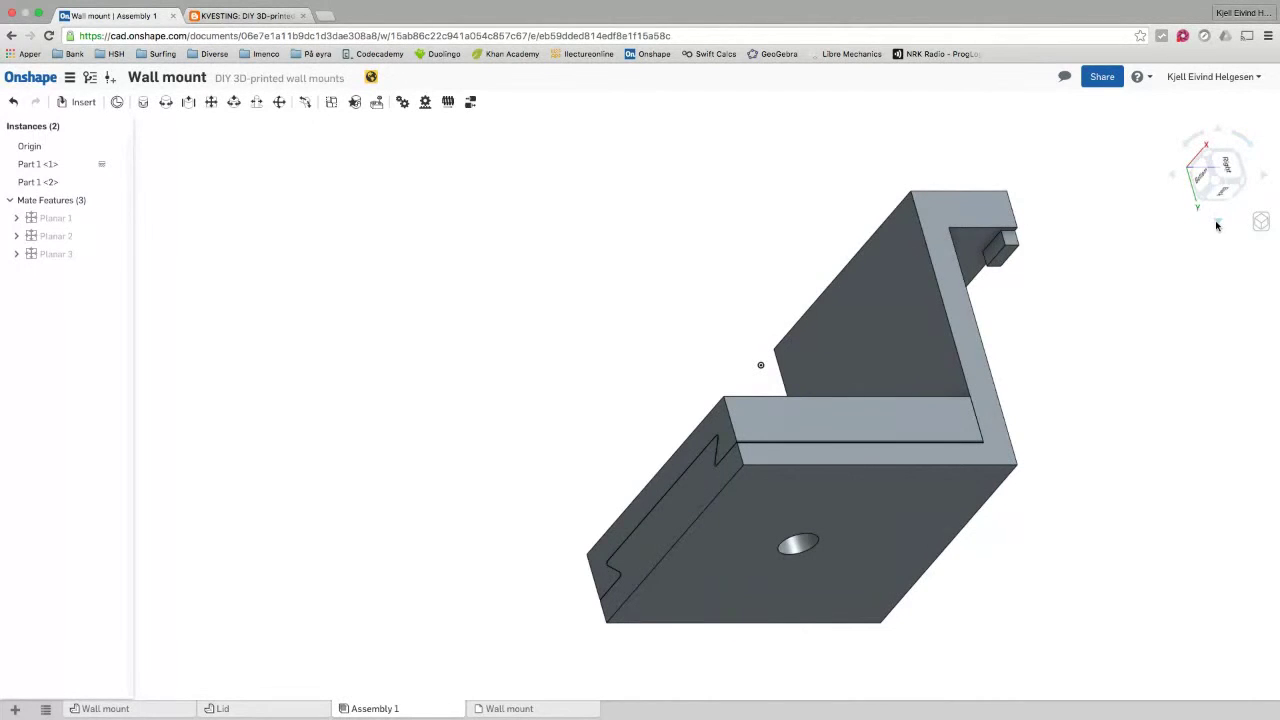
{"action": "left_click", "coordinate": [1216, 224]}
{"action": "scroll", "coordinate": [952, 550], "scroll_direction": "down", "scroll_amount": 1}
{"action": "scroll", "coordinate": [729, 663], "scroll_direction": "down", "scroll_amount": 10}
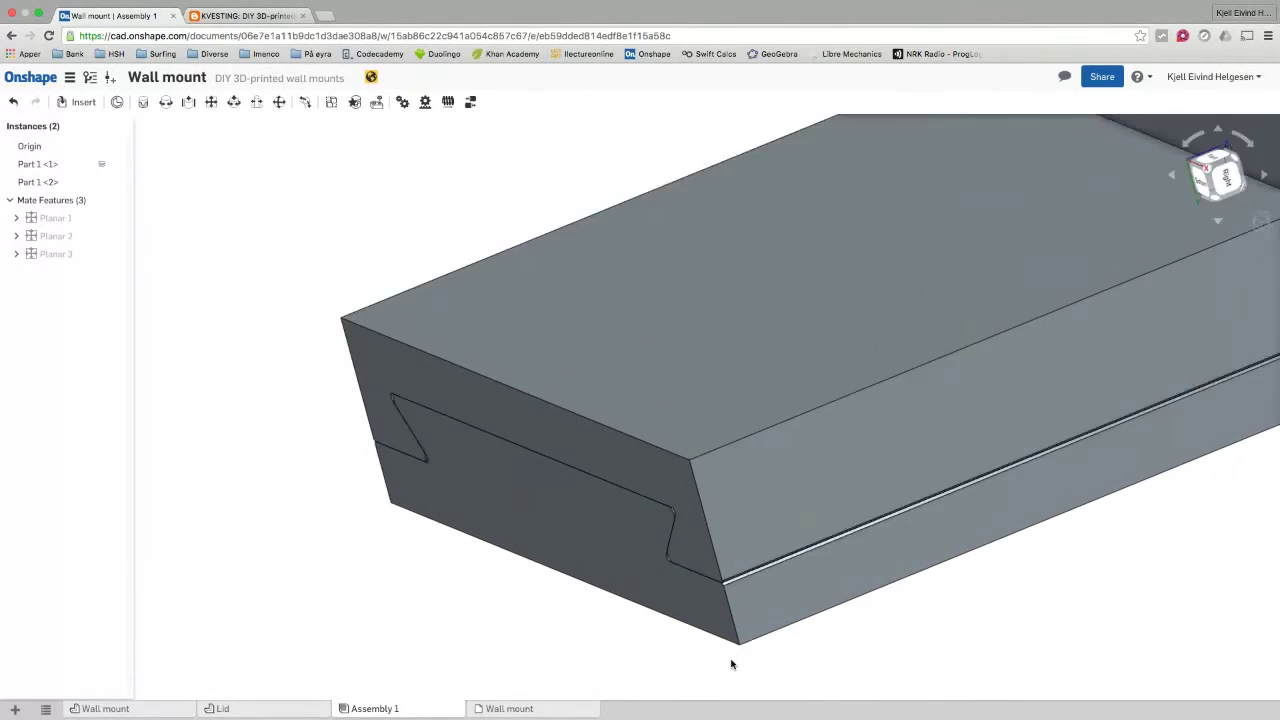
{"action": "scroll", "coordinate": [731, 664], "scroll_direction": "down", "scroll_amount": 3}
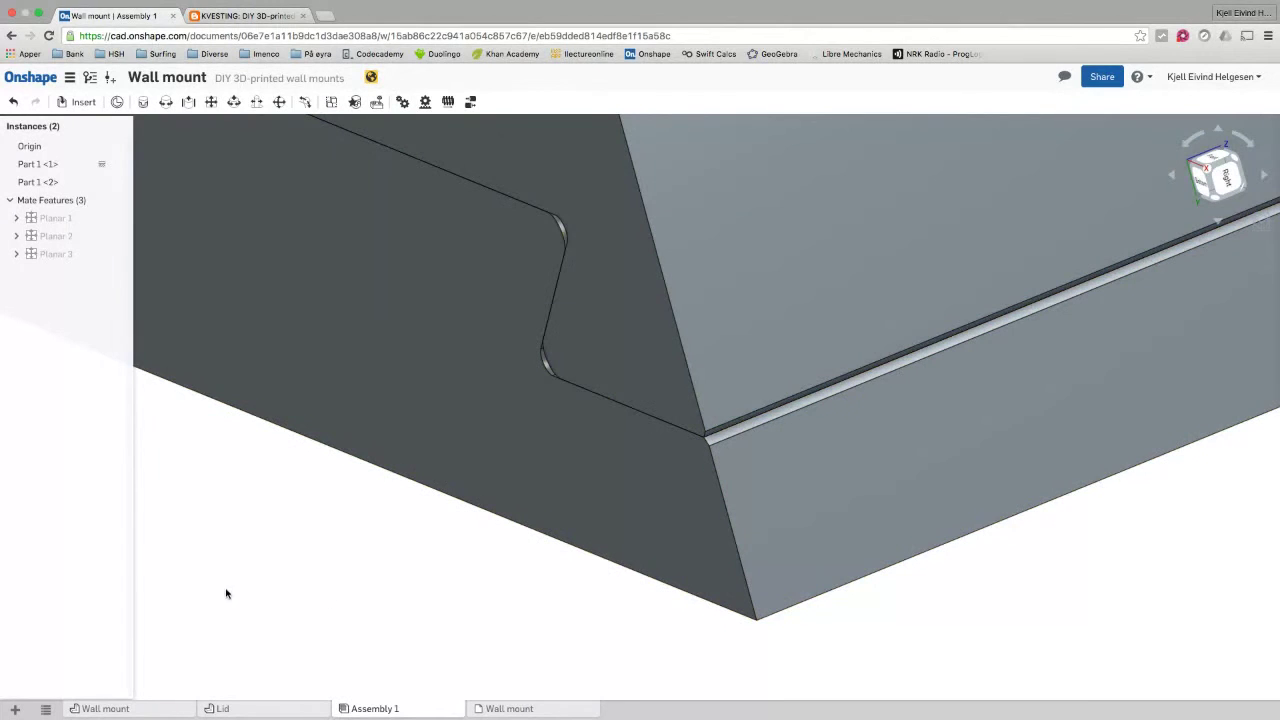
{"action": "key", "text": "Down"}
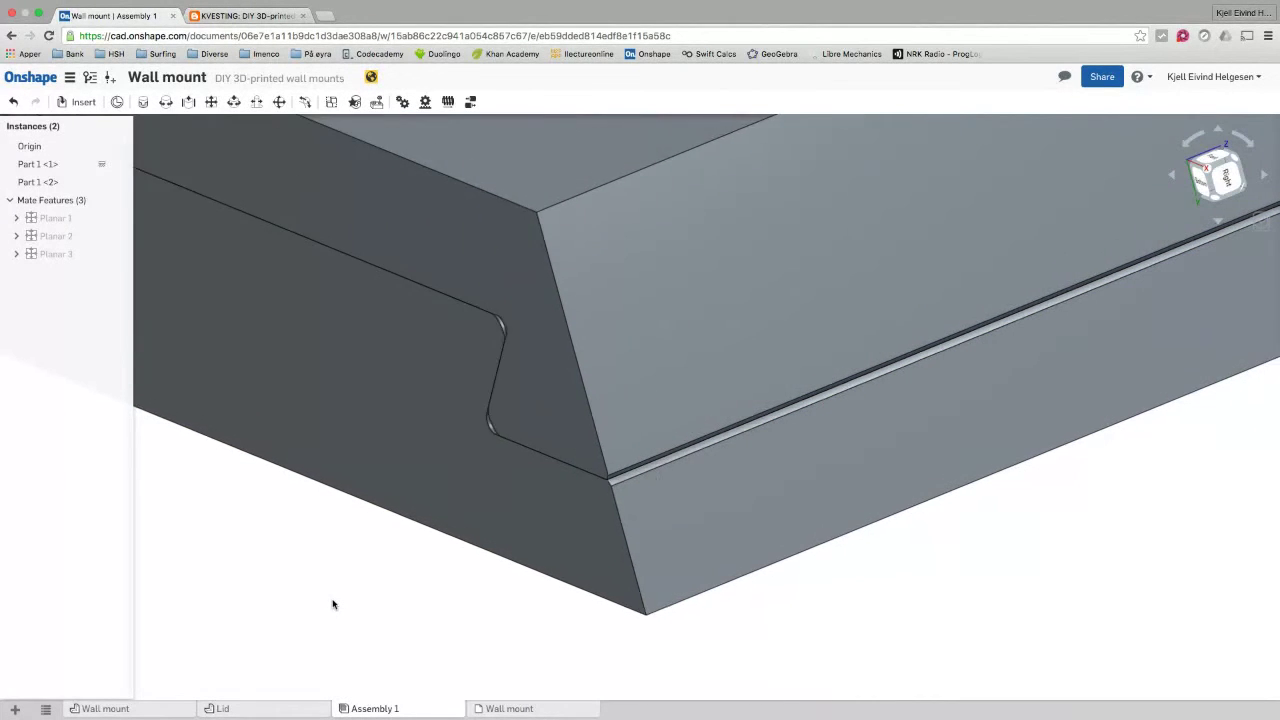
{"action": "key", "text": "Down"}
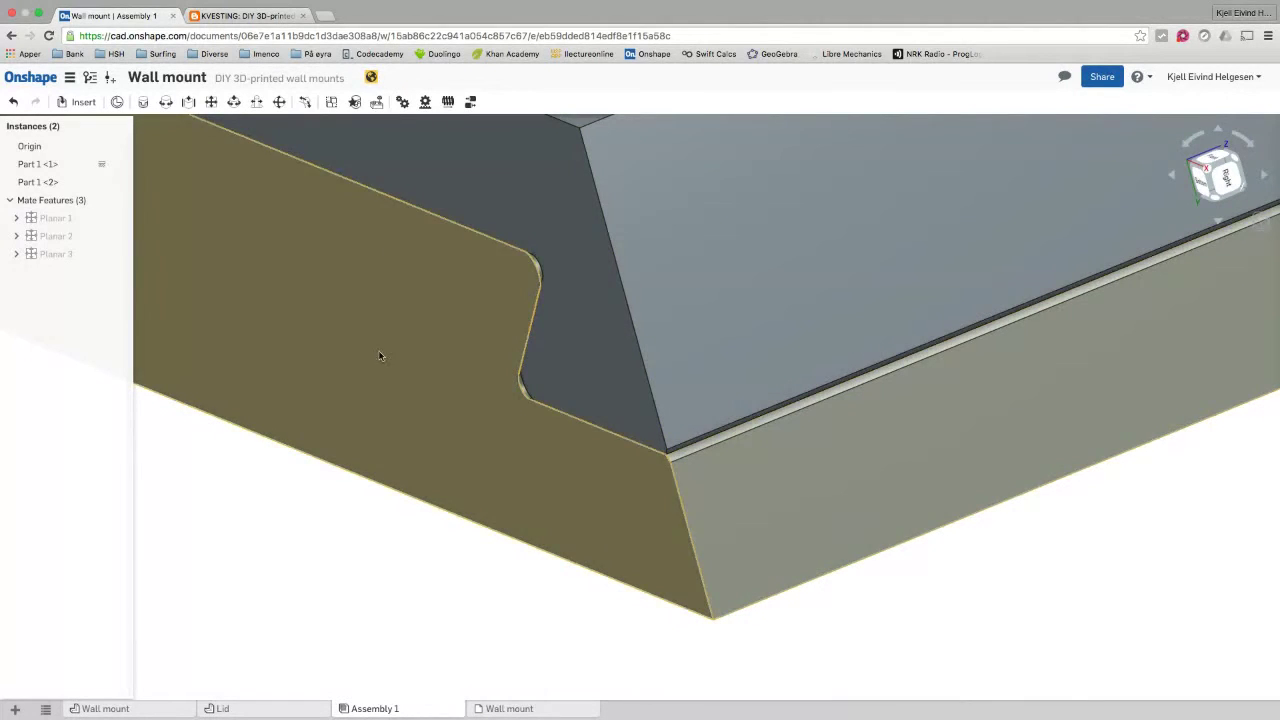
{"action": "left_click", "coordinate": [157, 708]}
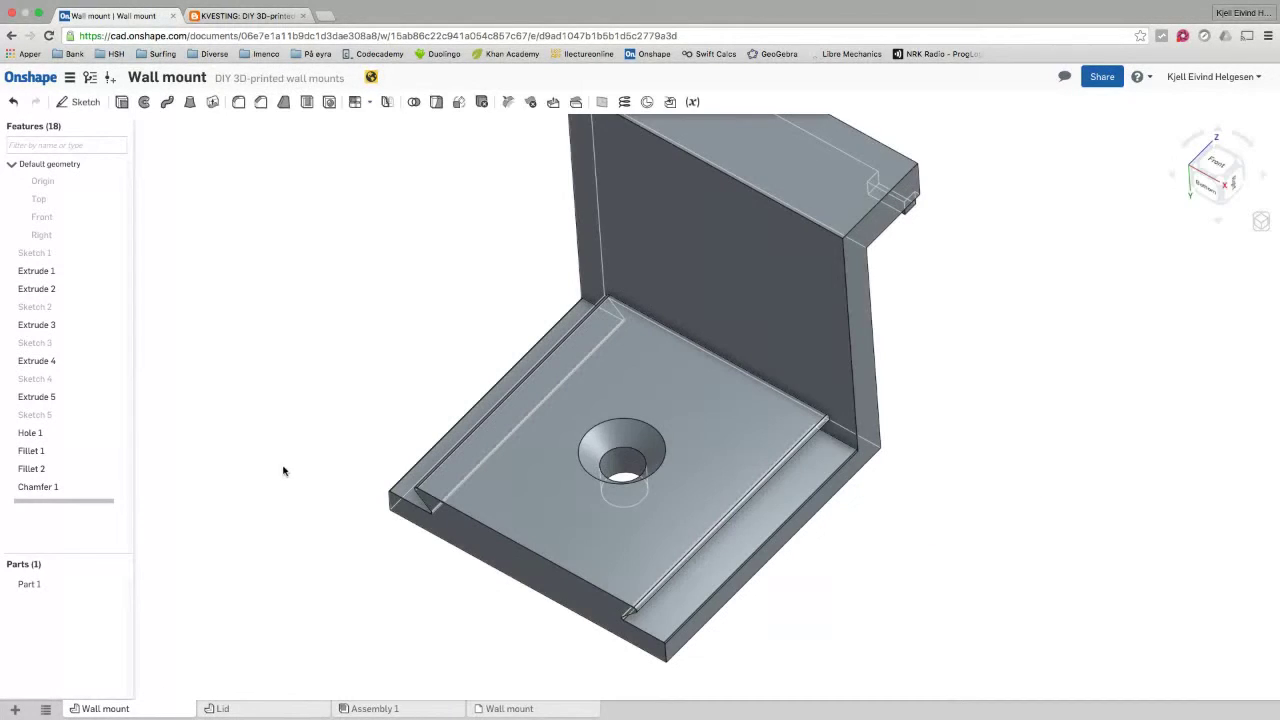
Step: Reopen the wall mount's Chamfer 1 and add two more base edges and the short front-corner edge
{"action": "double_click", "coordinate": [40, 487]}
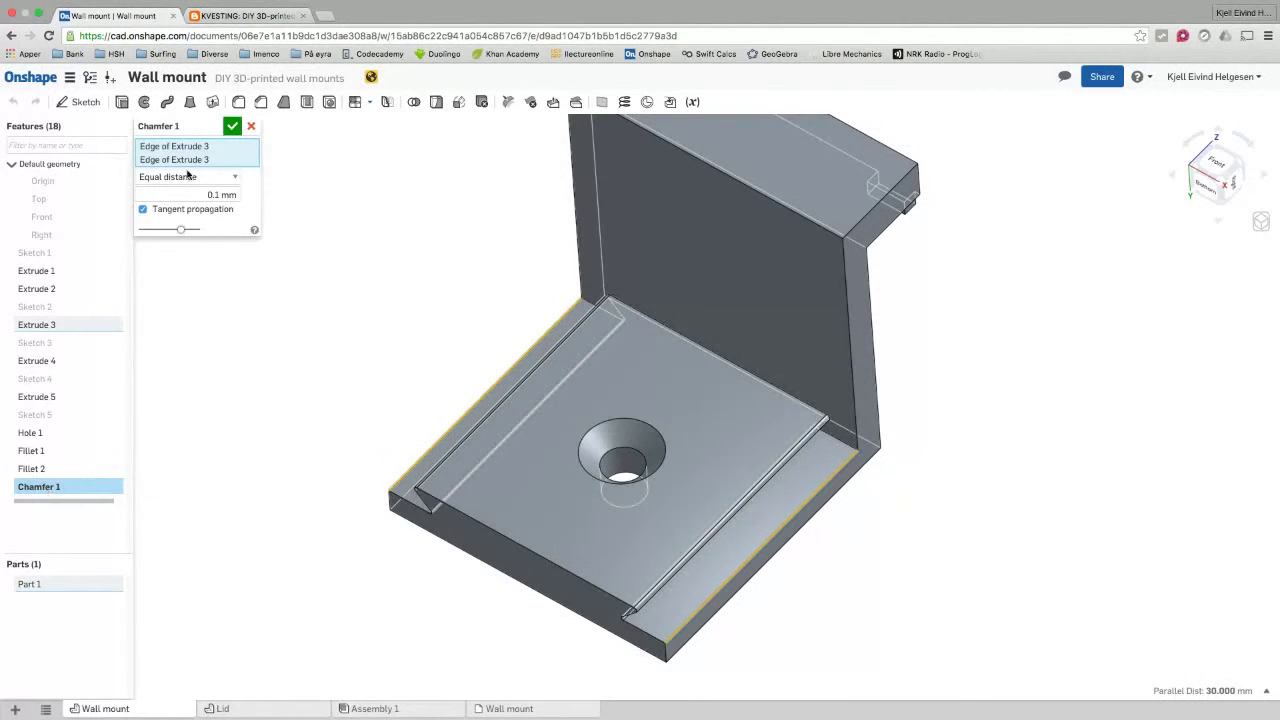
{"action": "left_click", "coordinate": [411, 508]}
{"action": "left_click", "coordinate": [459, 517]}
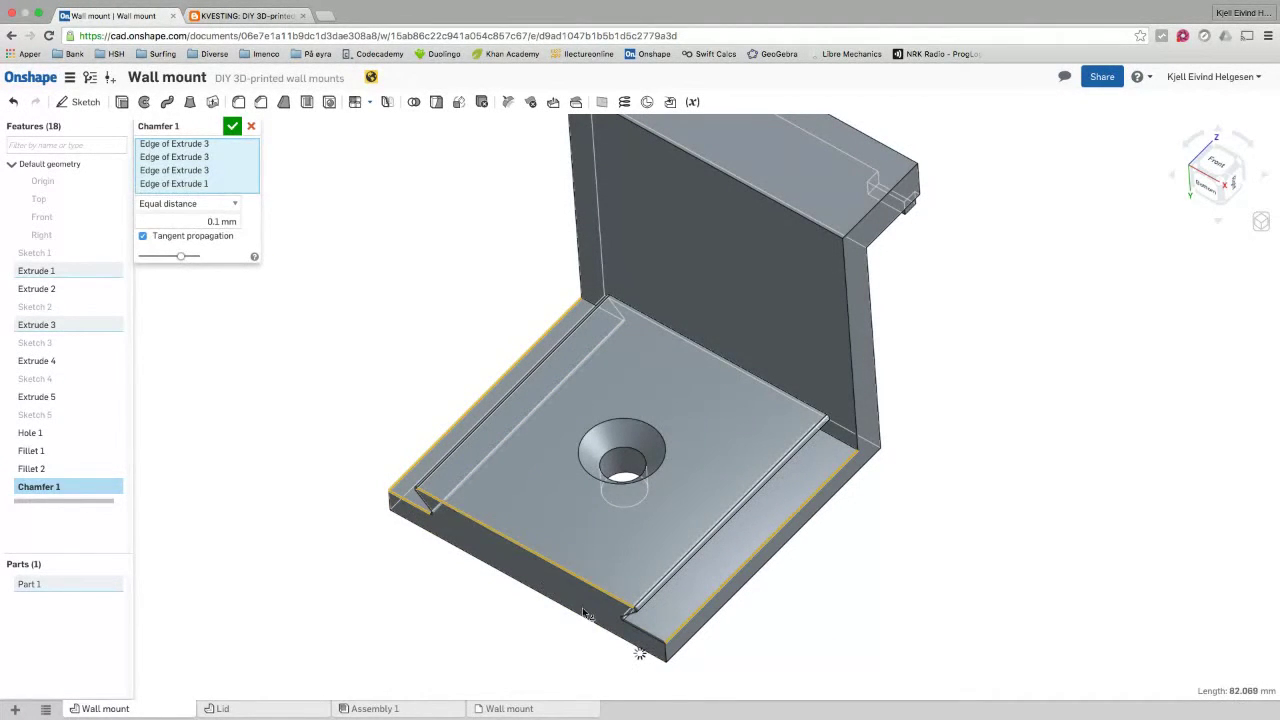
{"action": "left_click", "coordinate": [630, 614]}
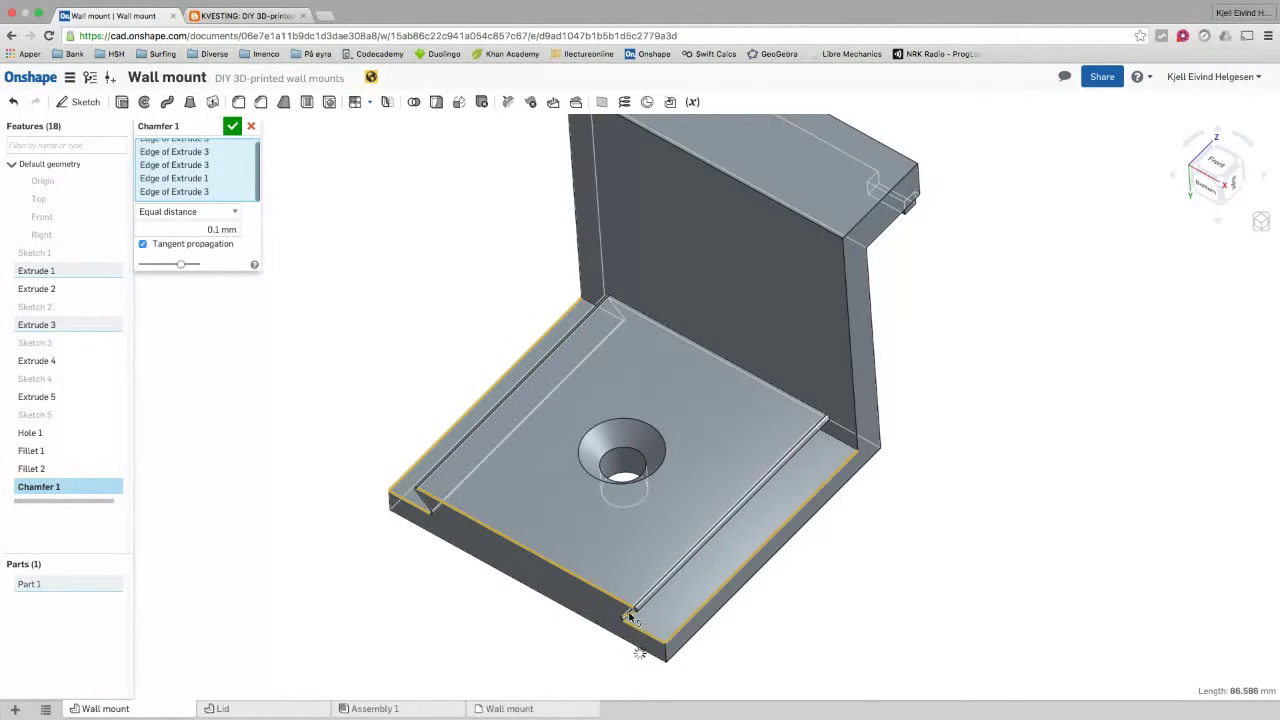
{"action": "scroll", "coordinate": [630, 614], "scroll_direction": "up", "scroll_amount": 5}
{"action": "scroll", "coordinate": [630, 624], "scroll_direction": "up", "scroll_amount": 5}
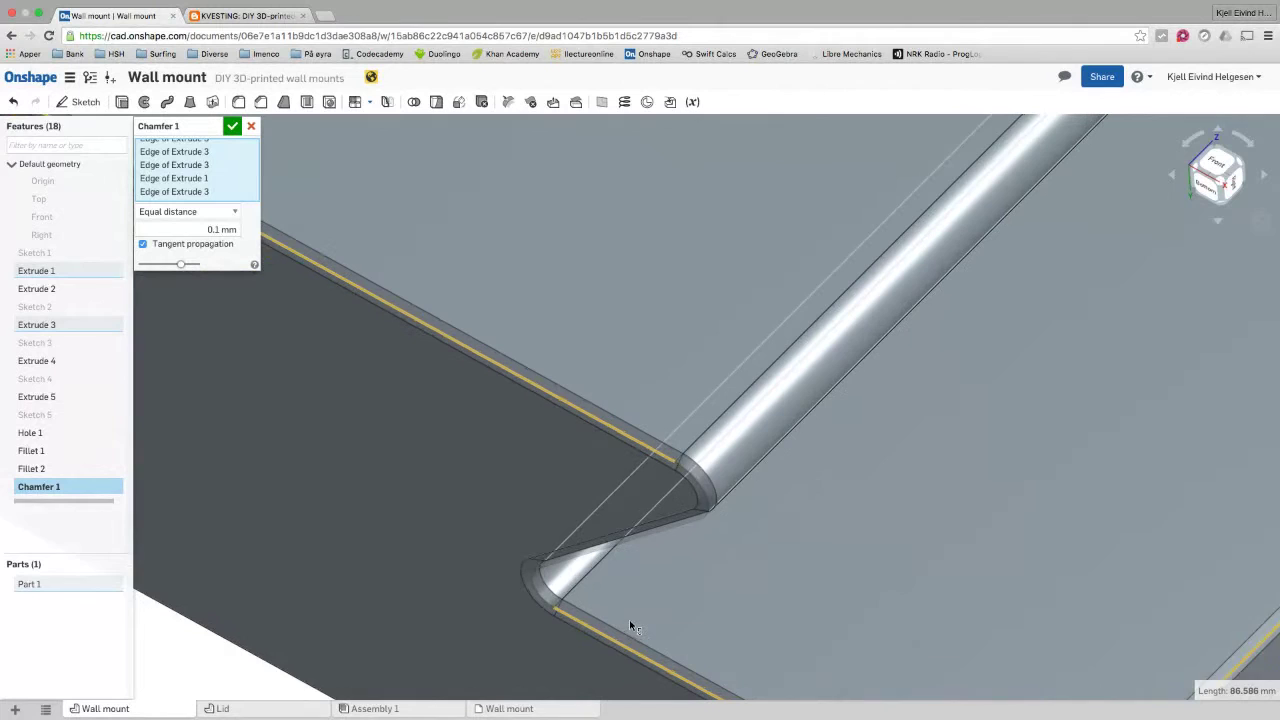
{"action": "scroll", "coordinate": [630, 619], "scroll_direction": "up", "scroll_amount": 3}
Step: Add the groove-end, Fillet 2 and notch corner edges to Chamfer 1 and apply it
{"action": "left_click", "coordinate": [718, 438]}
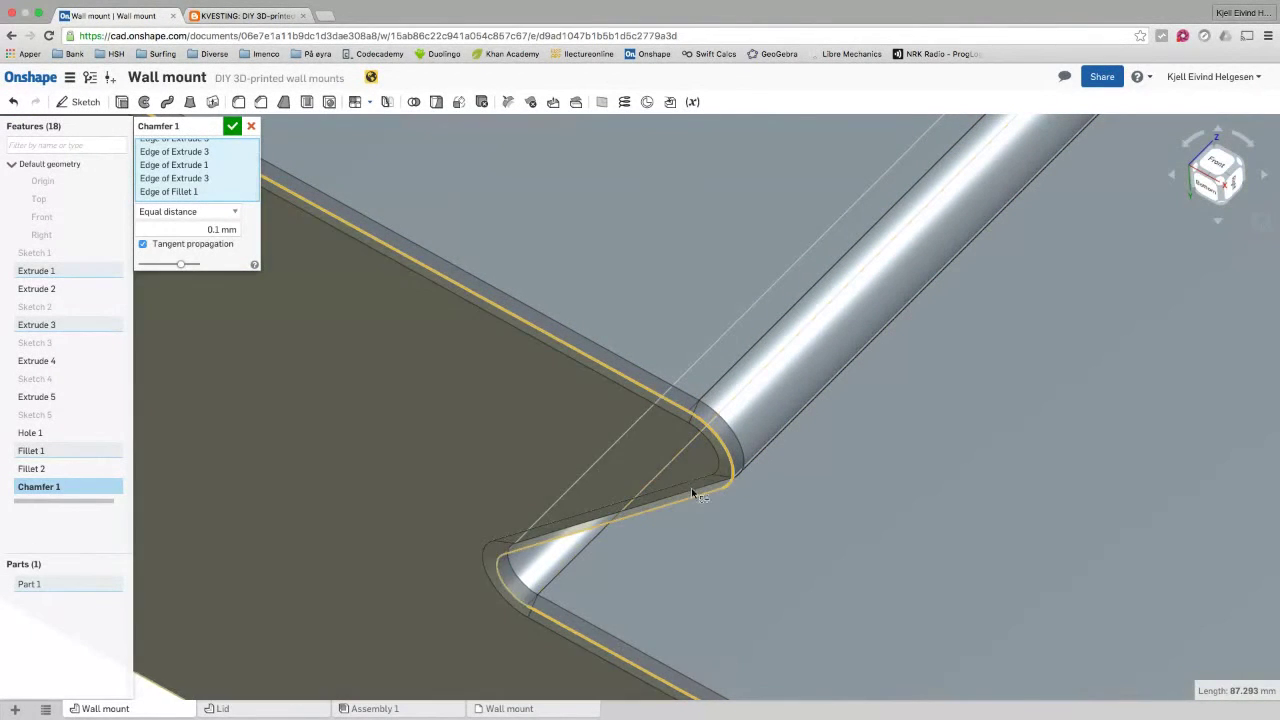
{"action": "left_click", "coordinate": [691, 494]}
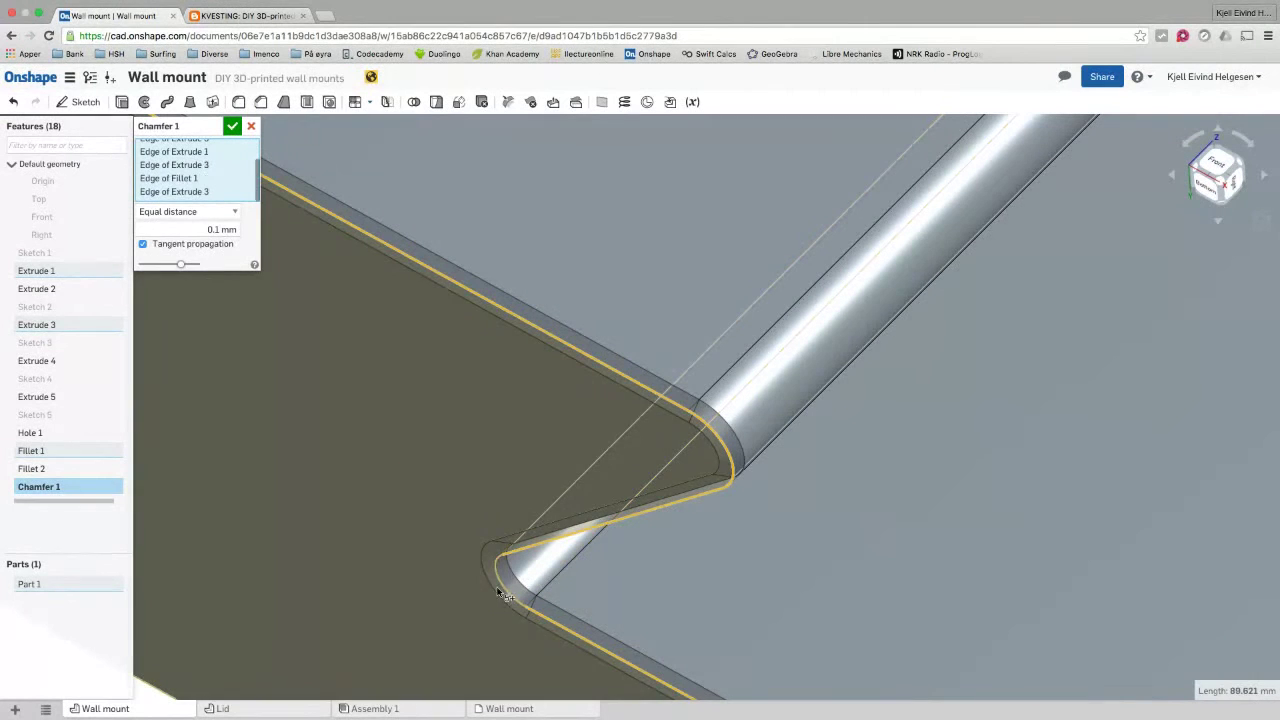
{"action": "left_click", "coordinate": [502, 586]}
{"action": "scroll", "coordinate": [676, 547], "scroll_direction": "down", "scroll_amount": 2}
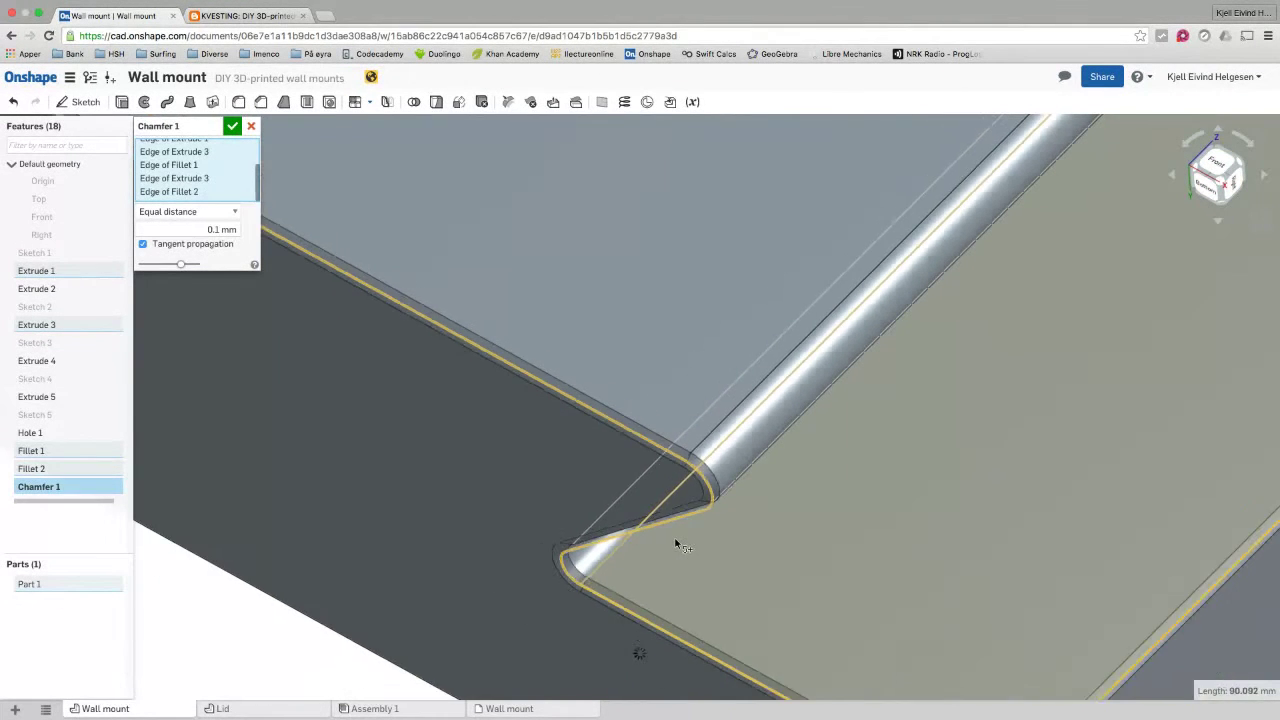
{"action": "scroll", "coordinate": [676, 546], "scroll_direction": "down", "scroll_amount": 8}
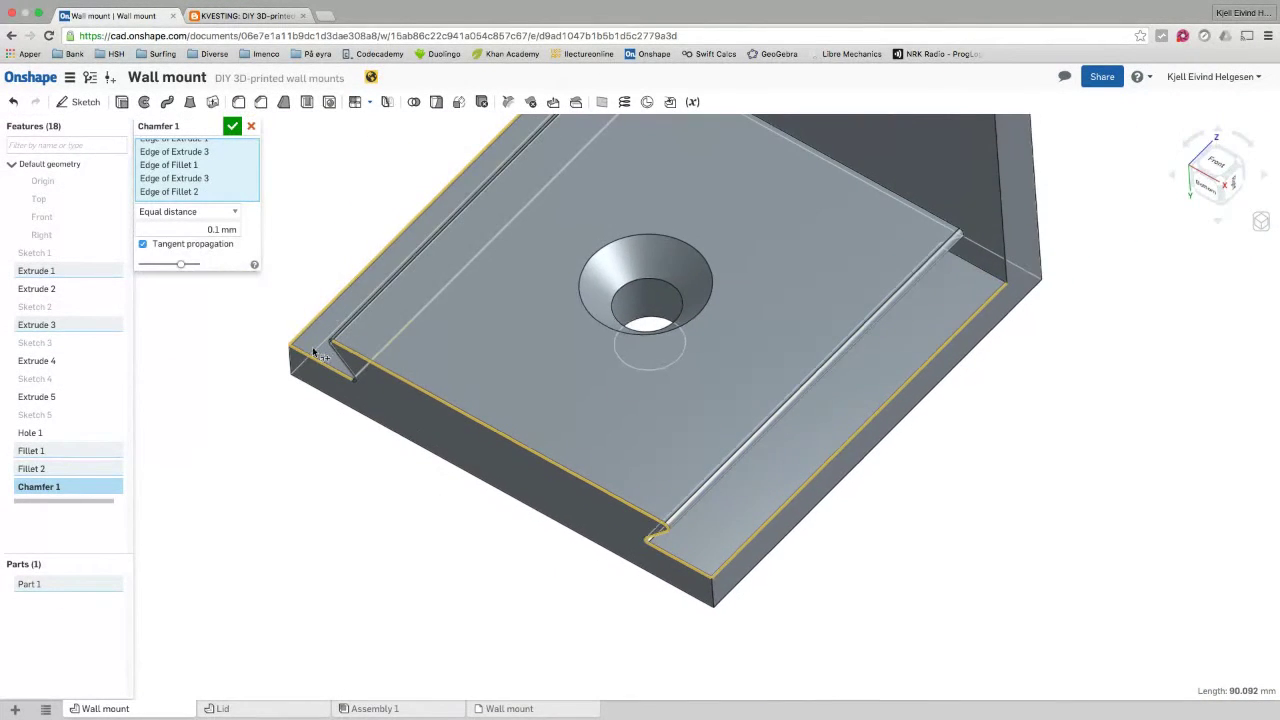
{"action": "scroll", "coordinate": [315, 348], "scroll_direction": "up", "scroll_amount": 8}
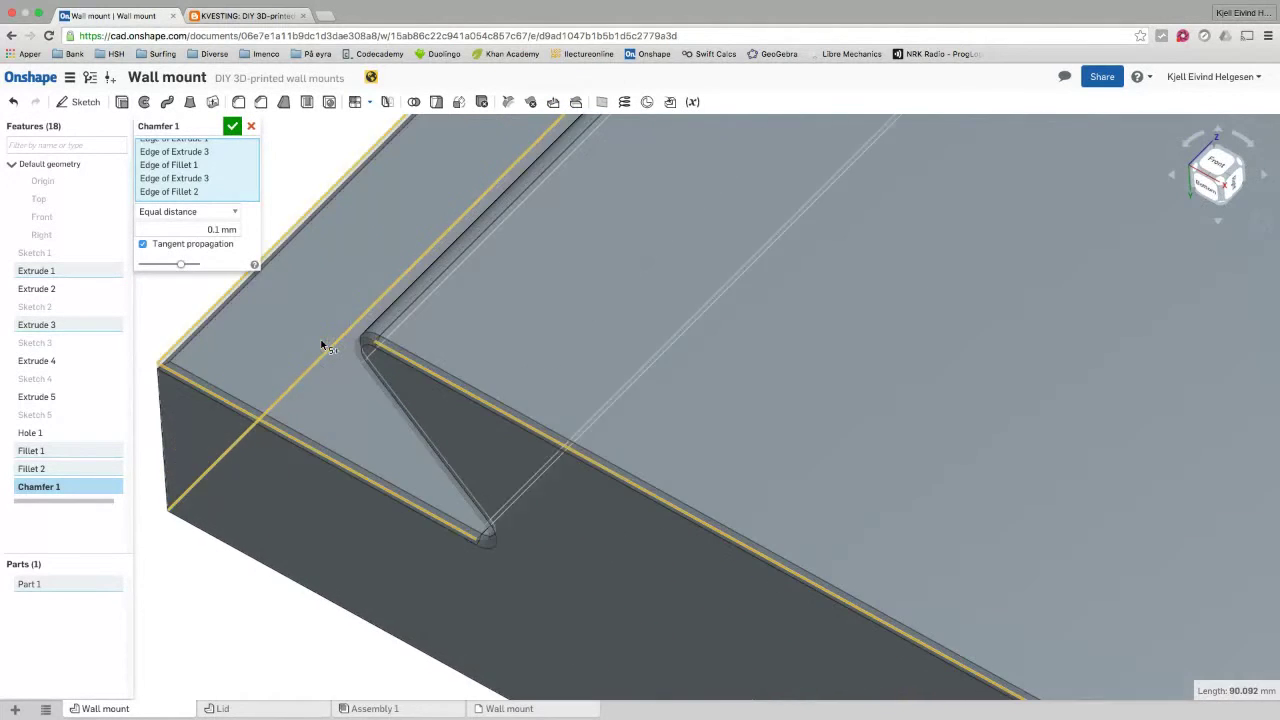
{"action": "scroll", "coordinate": [360, 422], "scroll_direction": "up", "scroll_amount": 4}
{"action": "left_click", "coordinate": [596, 663]}
{"action": "left_click", "coordinate": [570, 622]}
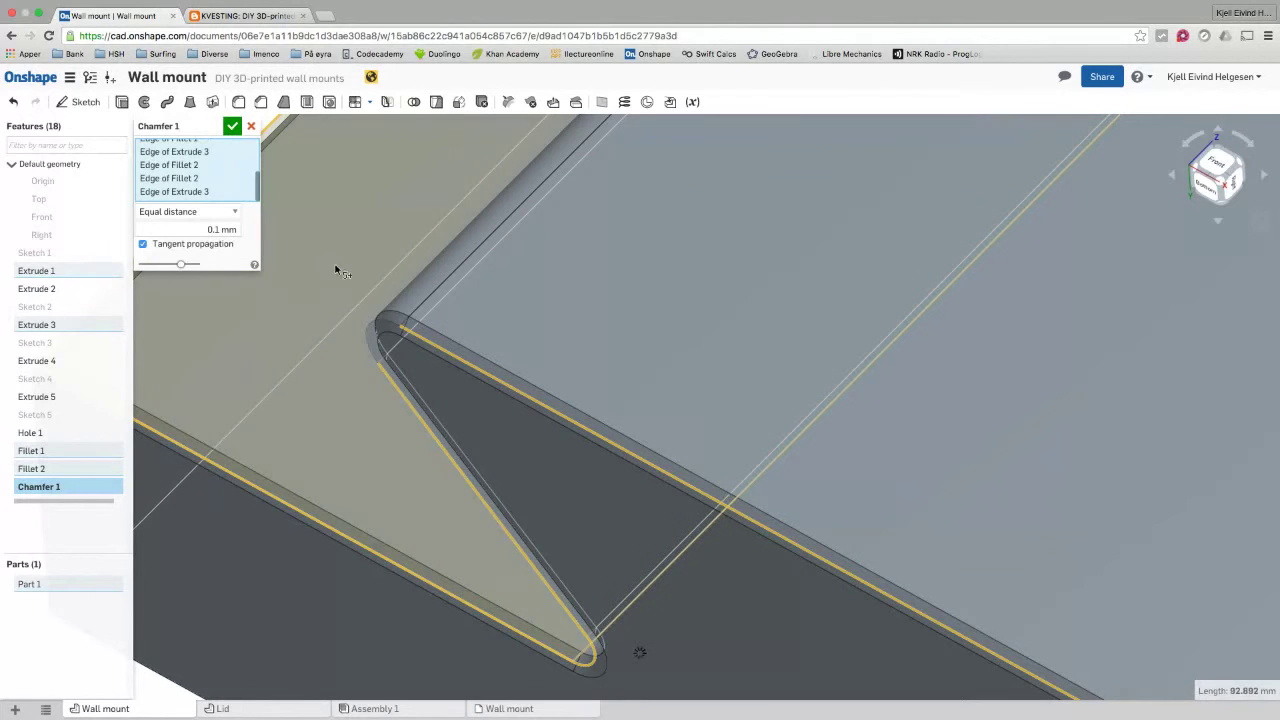
{"action": "left_click", "coordinate": [366, 326]}
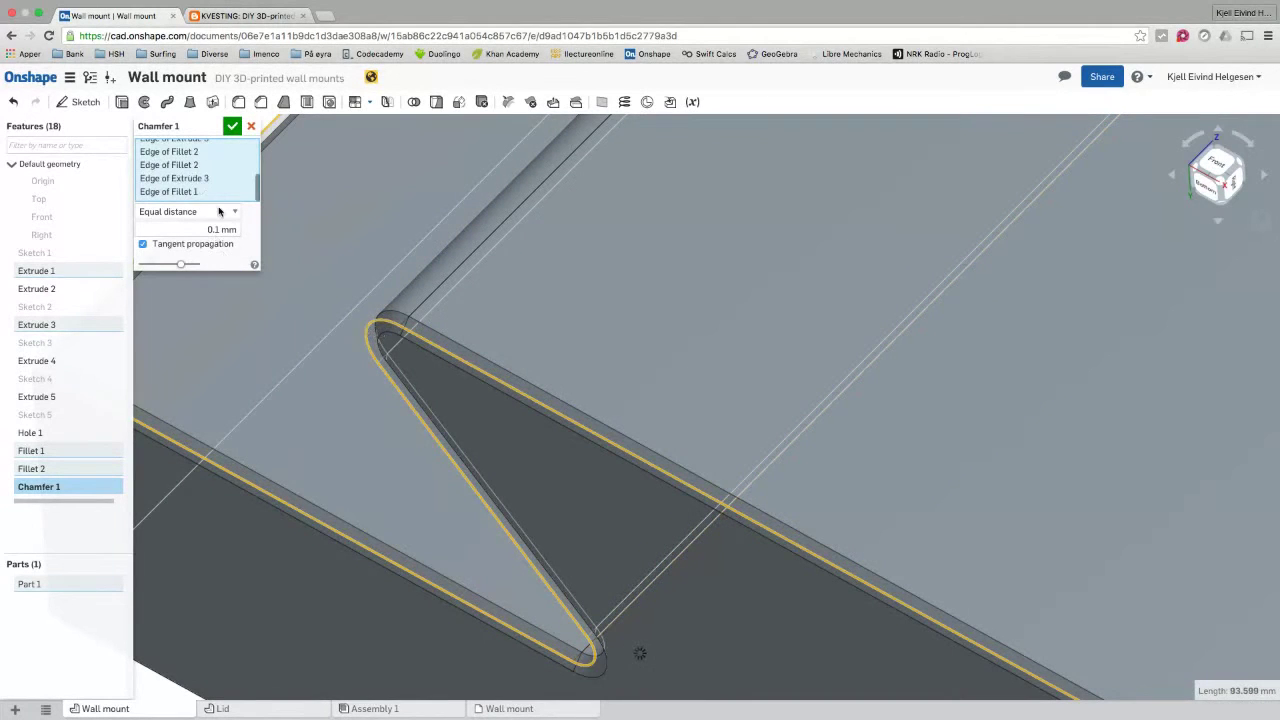
{"action": "left_click", "coordinate": [229, 127]}
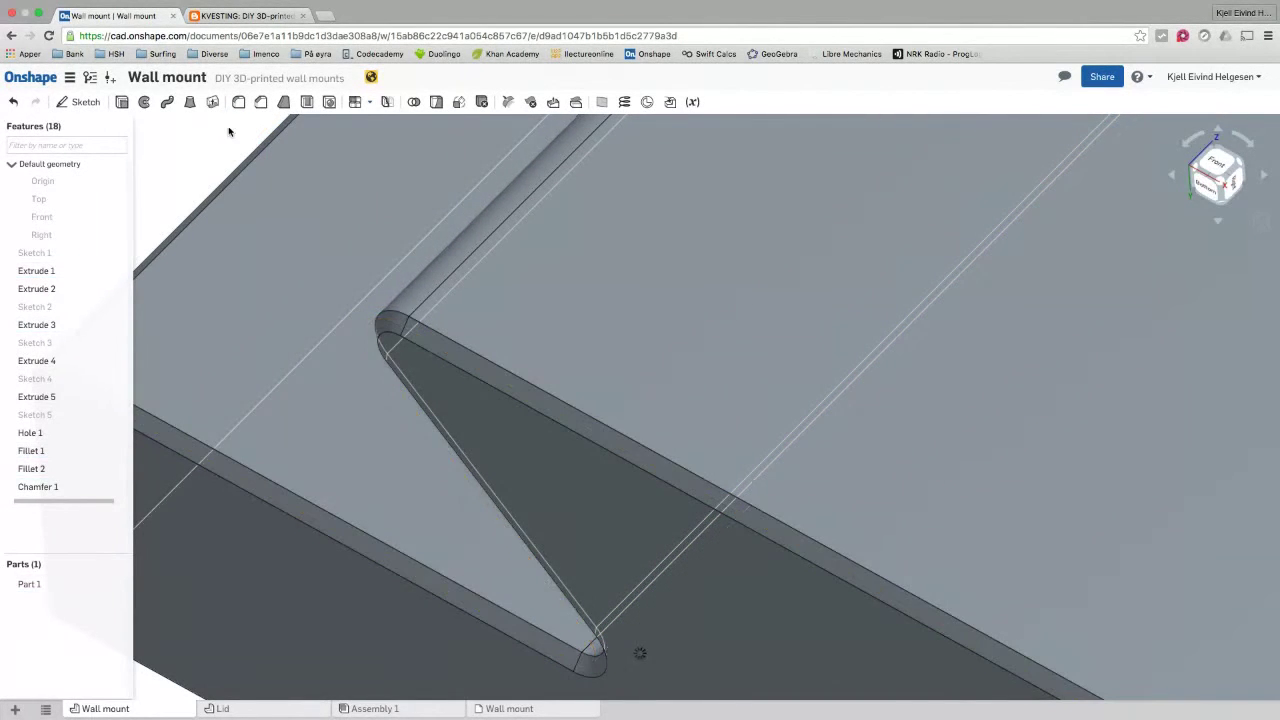
{"action": "scroll", "coordinate": [433, 307], "scroll_direction": "down", "scroll_amount": 10}
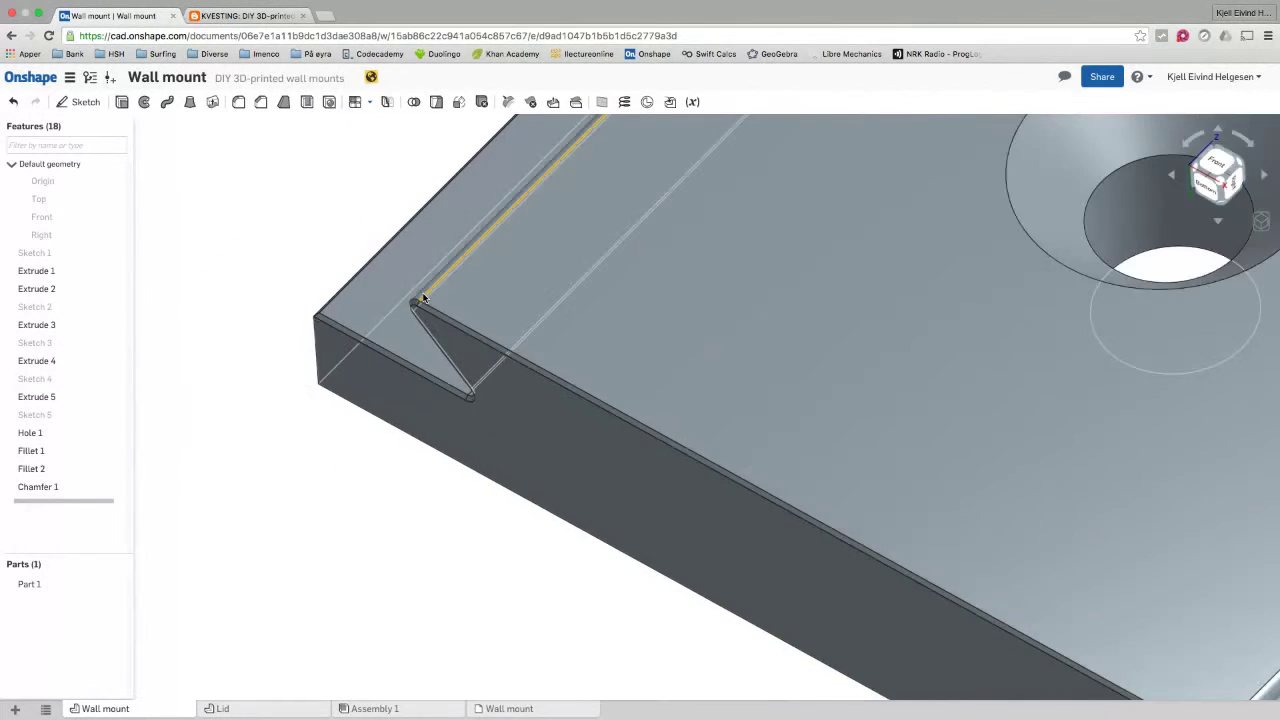
Step: Extend the lid's Chamfer 1 with the near top edge and a fourth top edge, then reapply
{"action": "scroll", "coordinate": [421, 298], "scroll_direction": "down", "scroll_amount": 5}
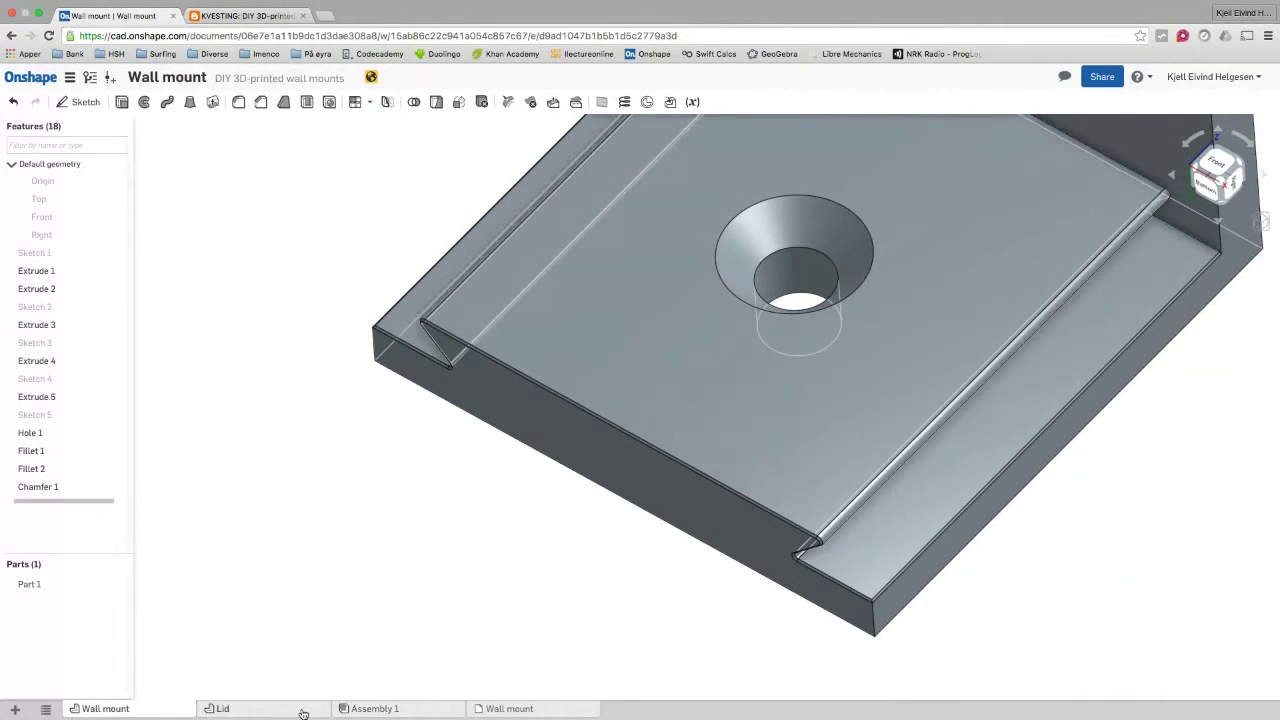
{"action": "left_click", "coordinate": [303, 711]}
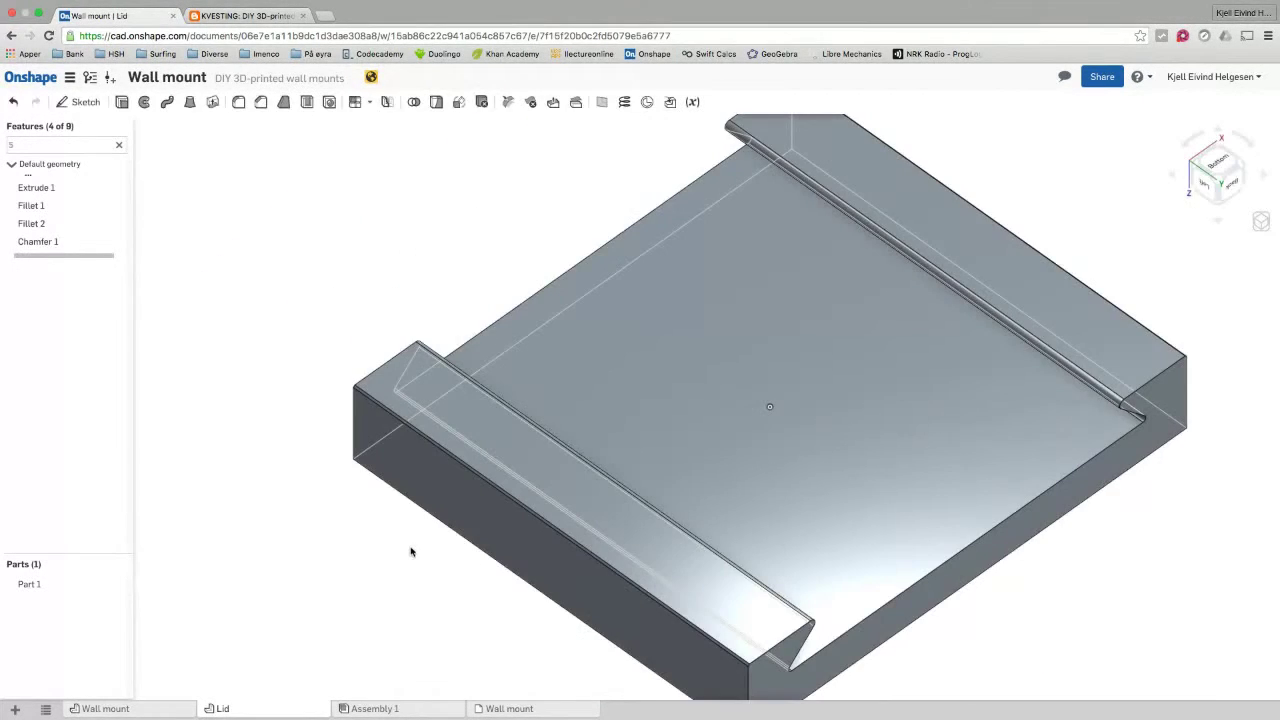
{"action": "scroll", "coordinate": [290, 300], "scroll_direction": "down", "scroll_amount": 5}
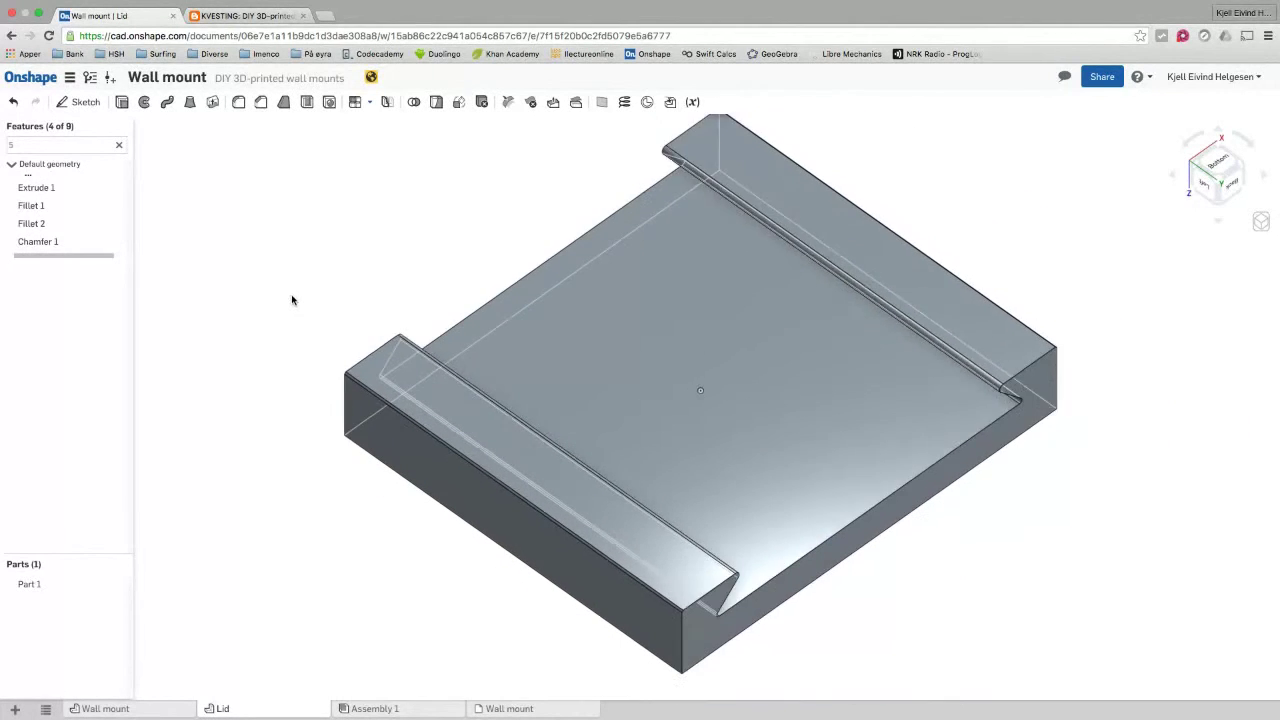
{"action": "scroll", "coordinate": [878, 462], "scroll_direction": "up", "scroll_amount": 5}
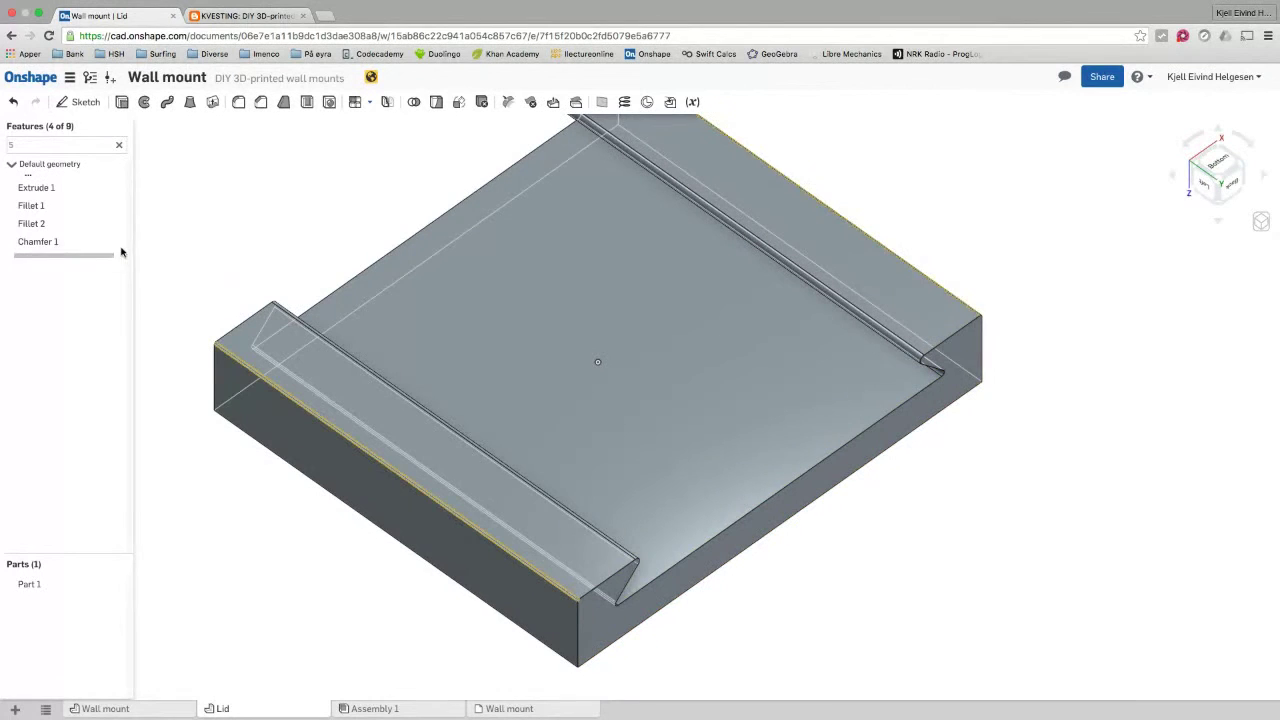
{"action": "double_click", "coordinate": [42, 243]}
{"action": "scroll", "coordinate": [920, 491], "scroll_direction": "down", "scroll_amount": 2}
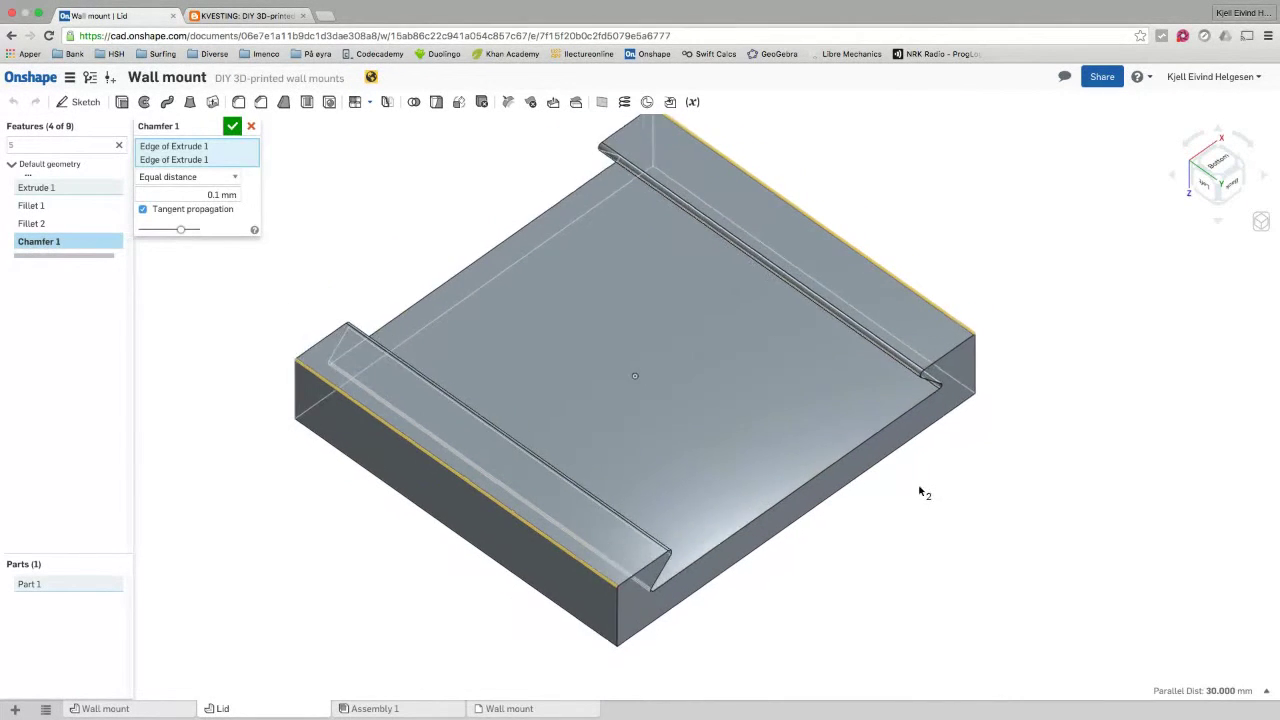
{"action": "scroll", "coordinate": [921, 491], "scroll_direction": "up", "scroll_amount": 3}
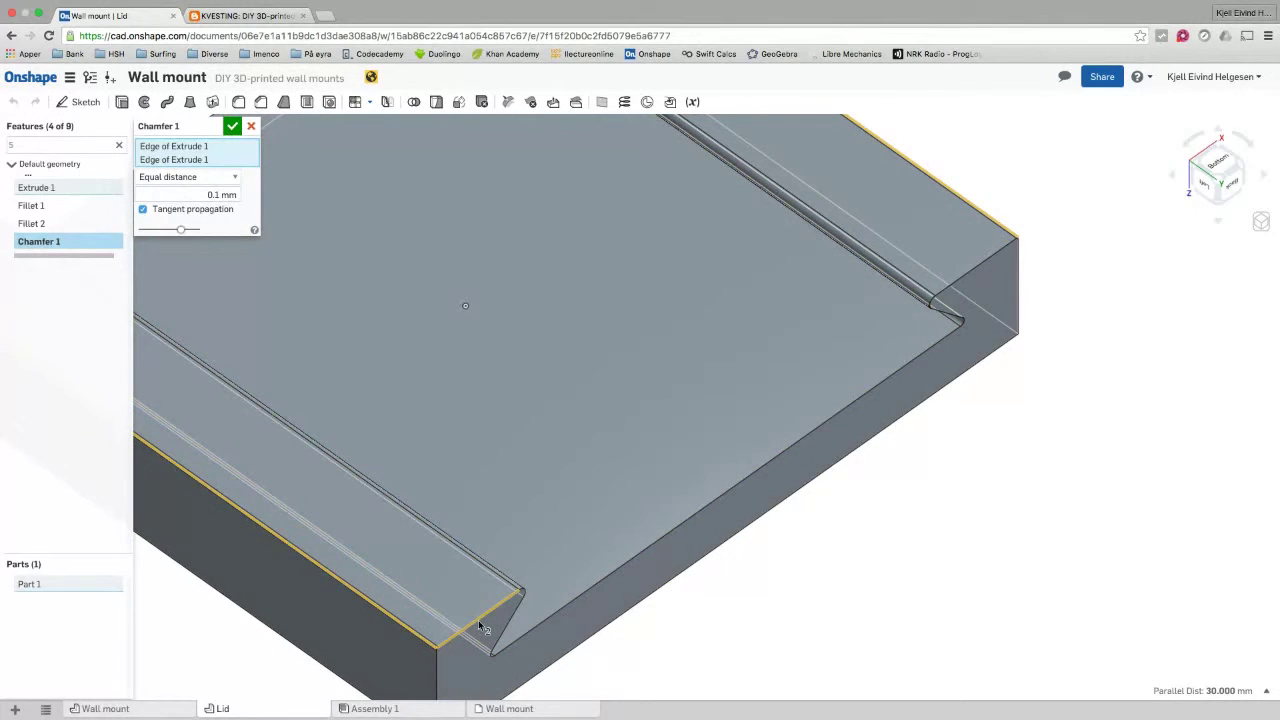
{"action": "left_click", "coordinate": [478, 620]}
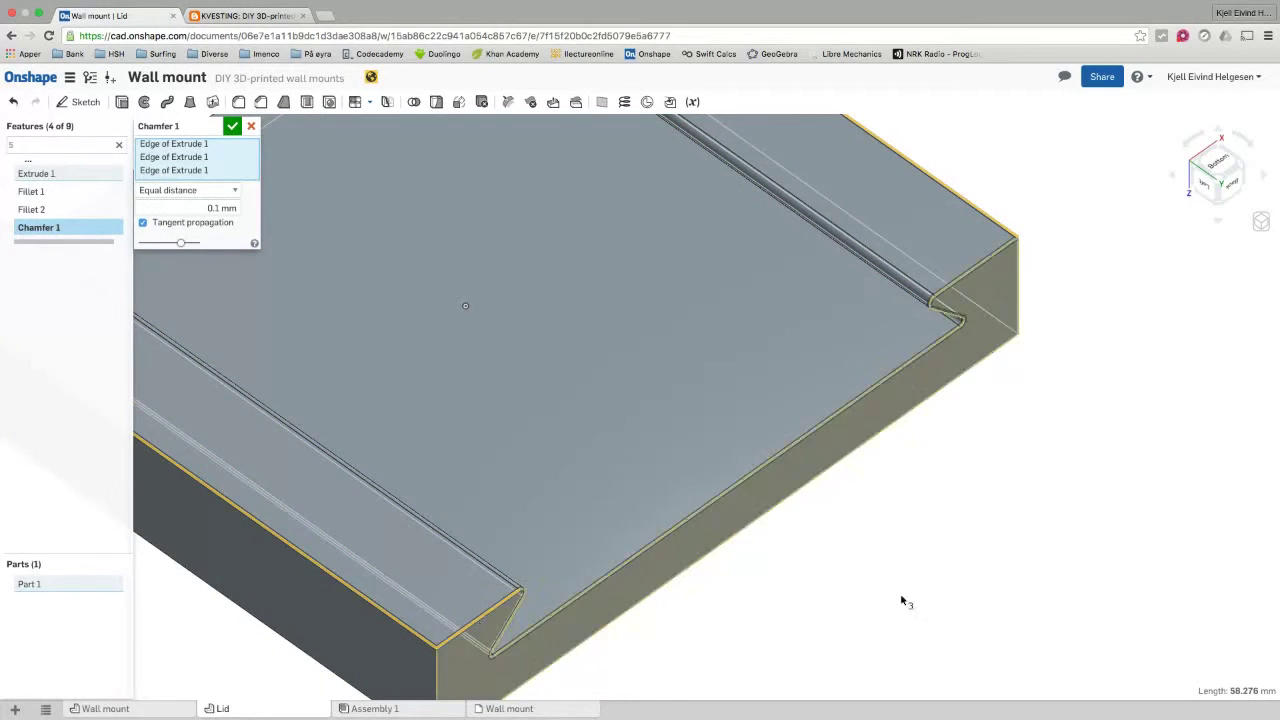
{"action": "scroll", "coordinate": [880, 580], "scroll_direction": "down", "scroll_amount": 4}
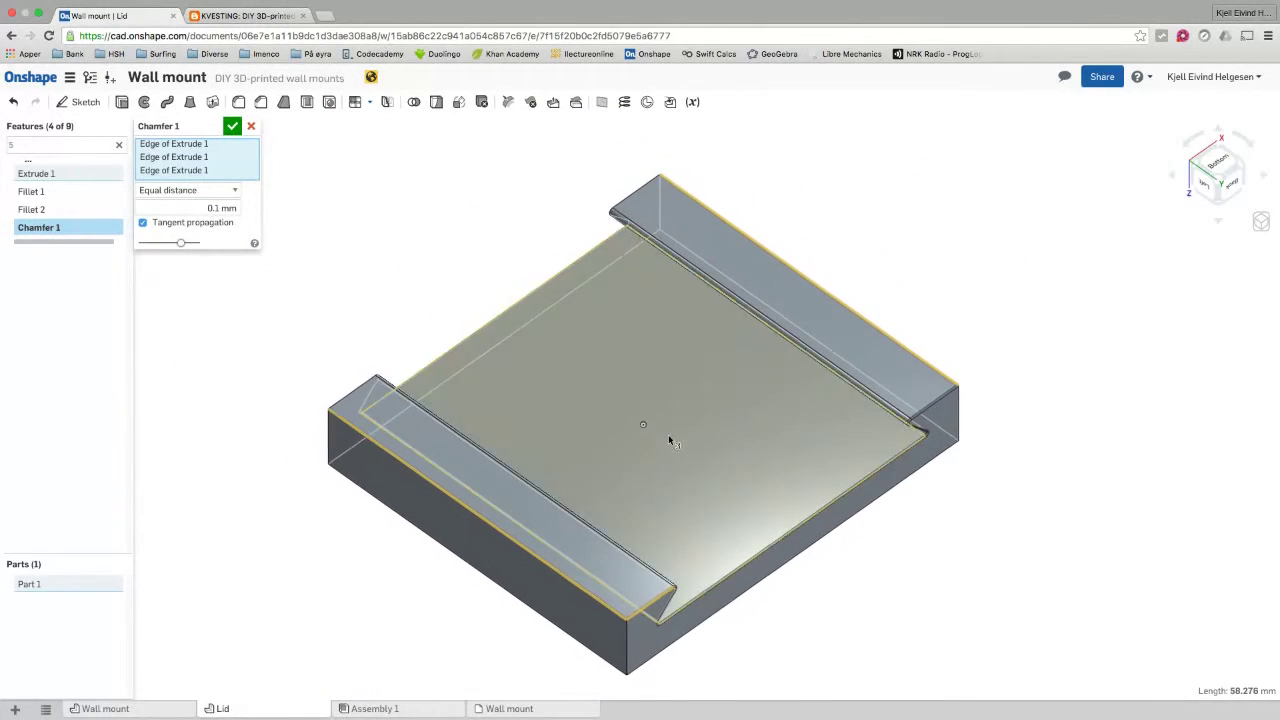
{"action": "left_click", "coordinate": [368, 392]}
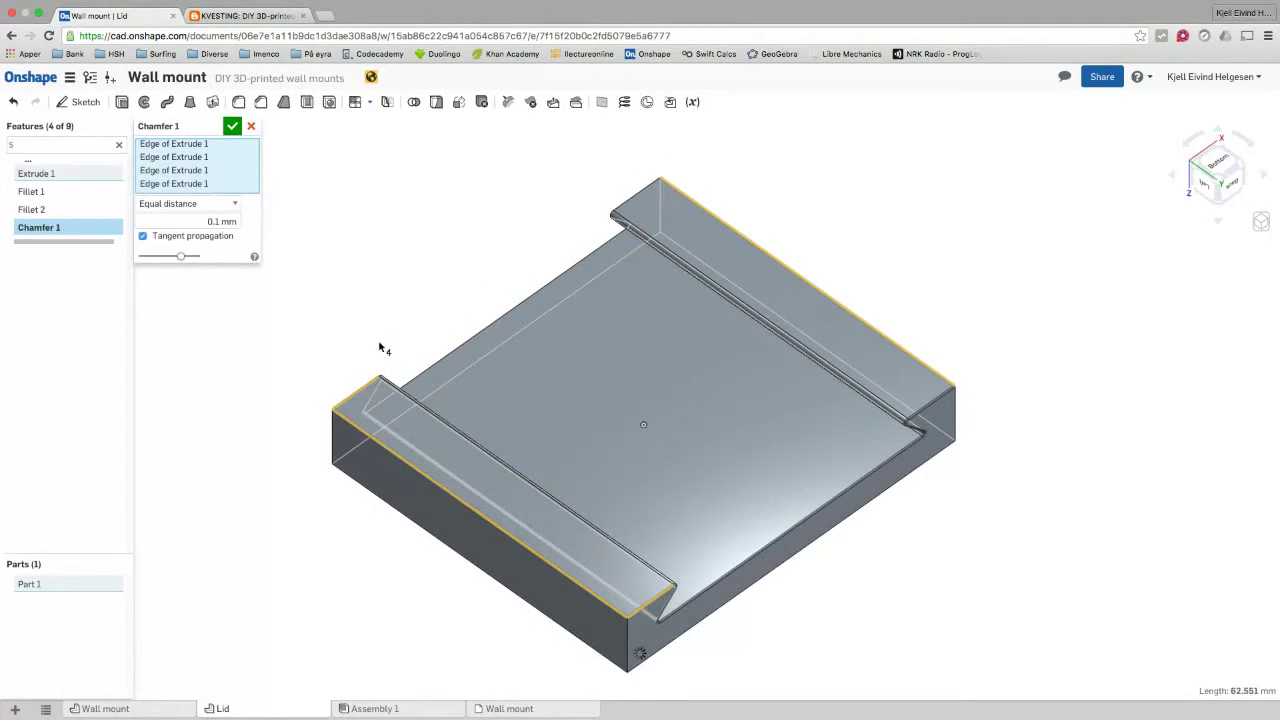
{"action": "scroll", "coordinate": [389, 355], "scroll_direction": "up", "scroll_amount": 3}
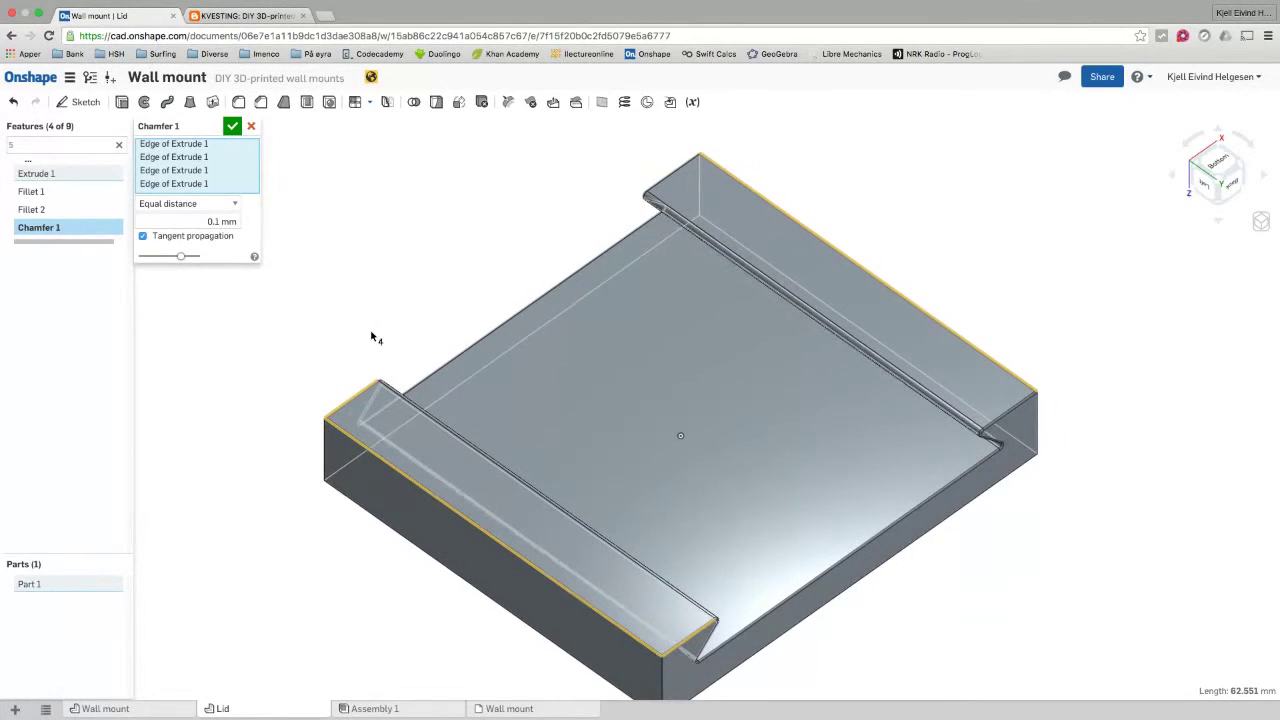
{"action": "scroll", "coordinate": [371, 334], "scroll_direction": "up", "scroll_amount": 1}
{"action": "left_click", "coordinate": [233, 127]}
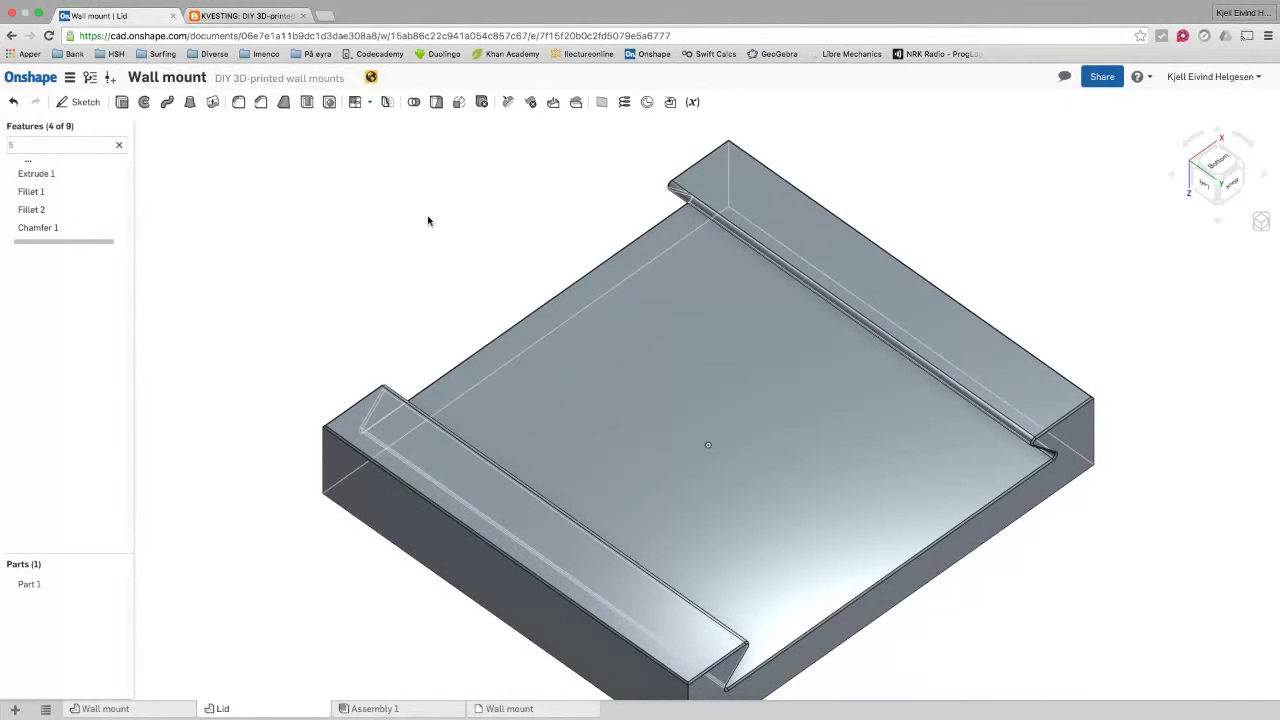
{"action": "scroll", "coordinate": [779, 620], "scroll_direction": "down", "scroll_amount": 3}
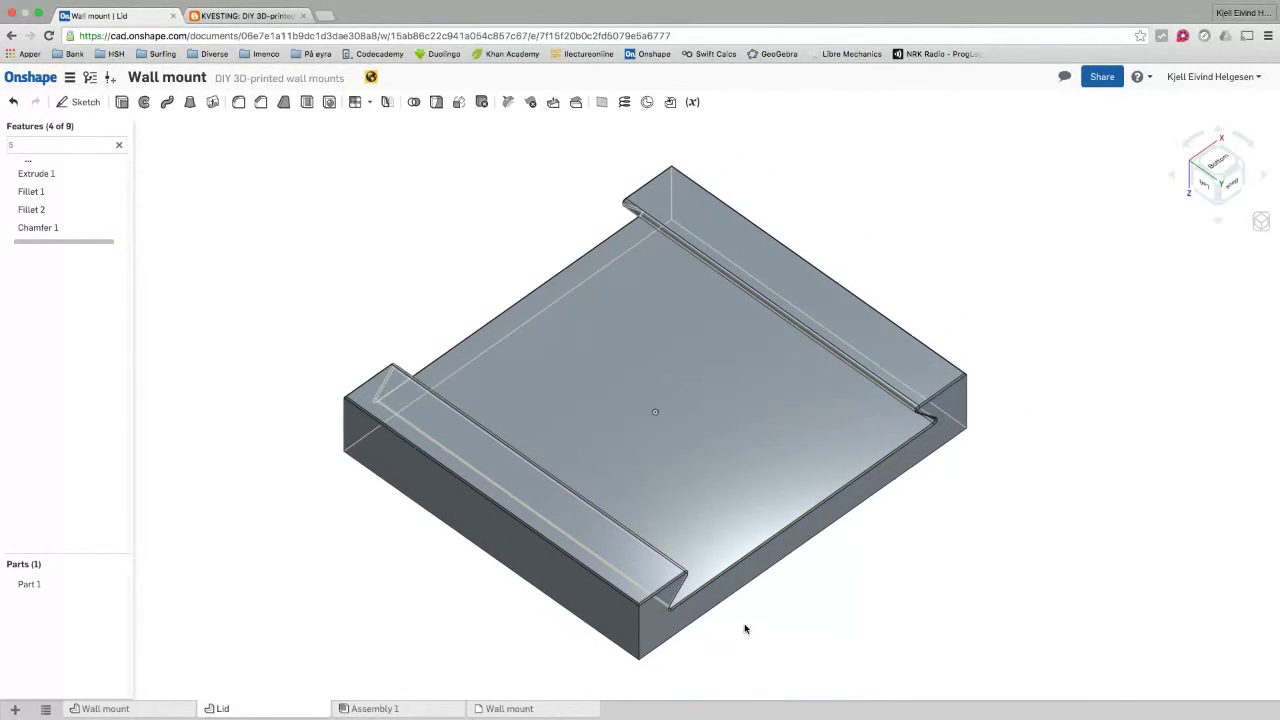
{"action": "scroll", "coordinate": [745, 627], "scroll_direction": "up", "scroll_amount": 5}
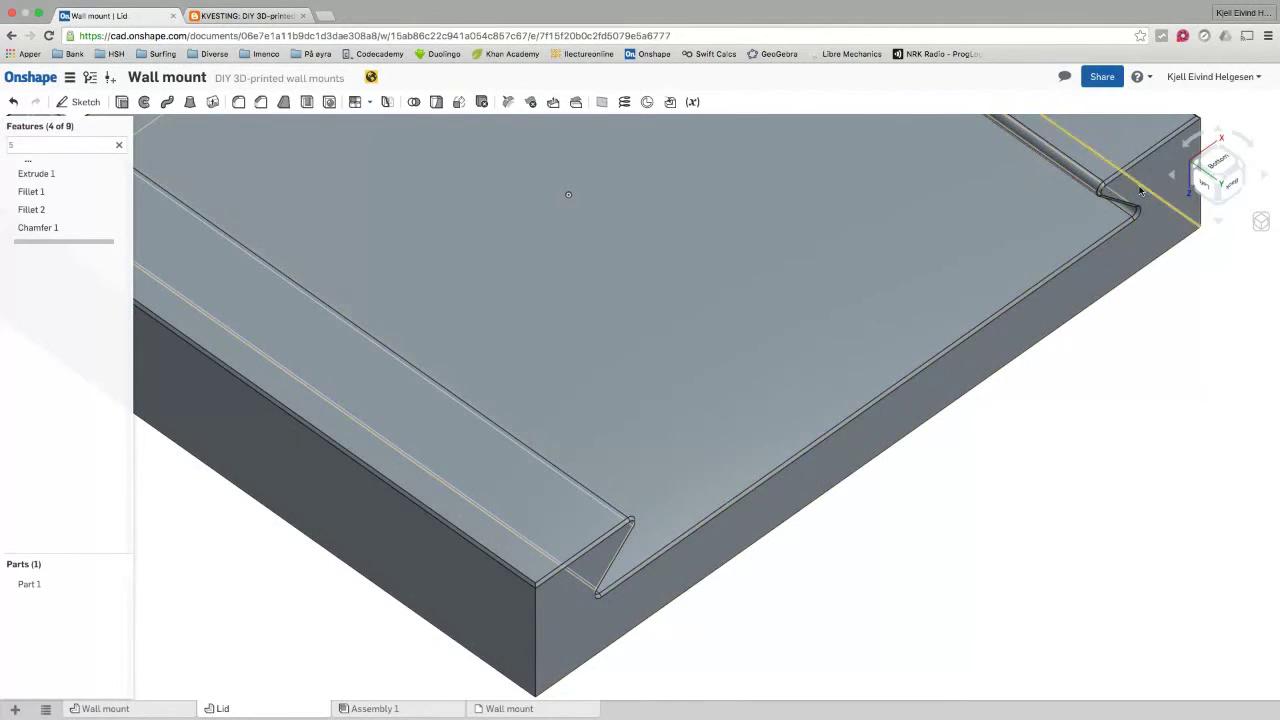
{"action": "scroll", "coordinate": [964, 348], "scroll_direction": "down", "scroll_amount": 6}
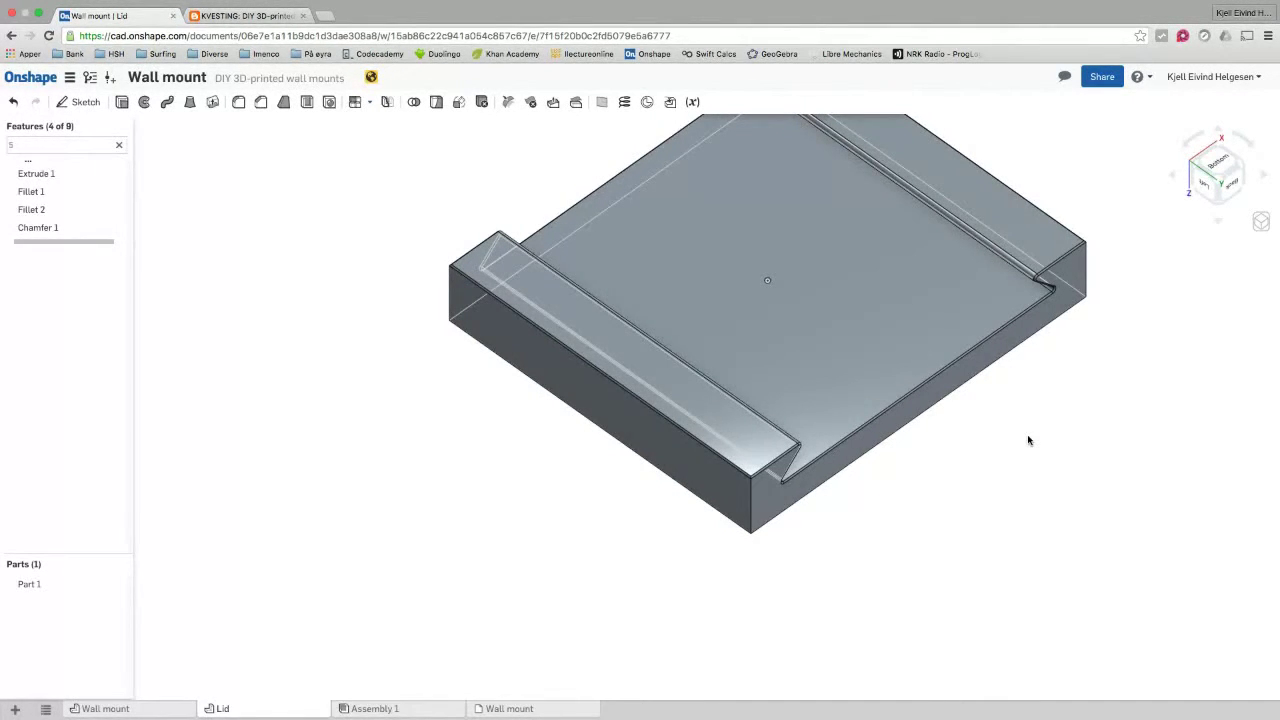
{"action": "right_click_drag", "start_coordinate": [1026, 441], "coordinate": [1003, 443]}
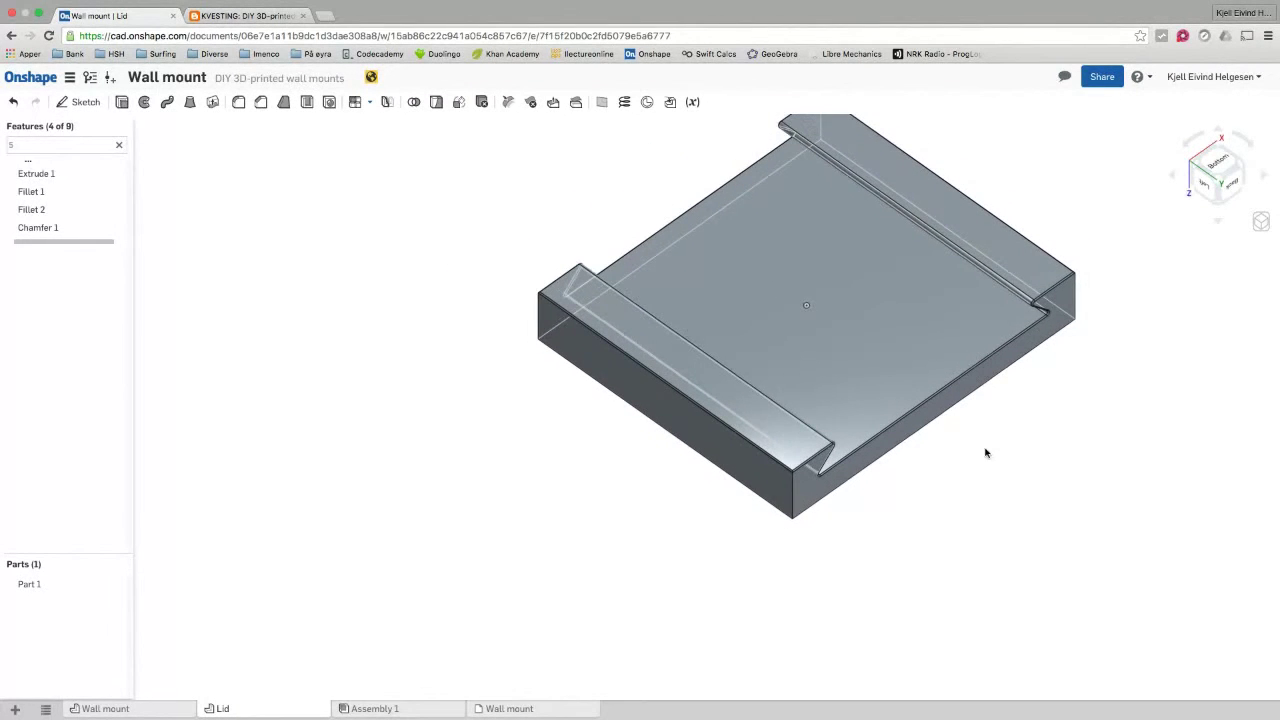
{"action": "left_click", "coordinate": [382, 709]}
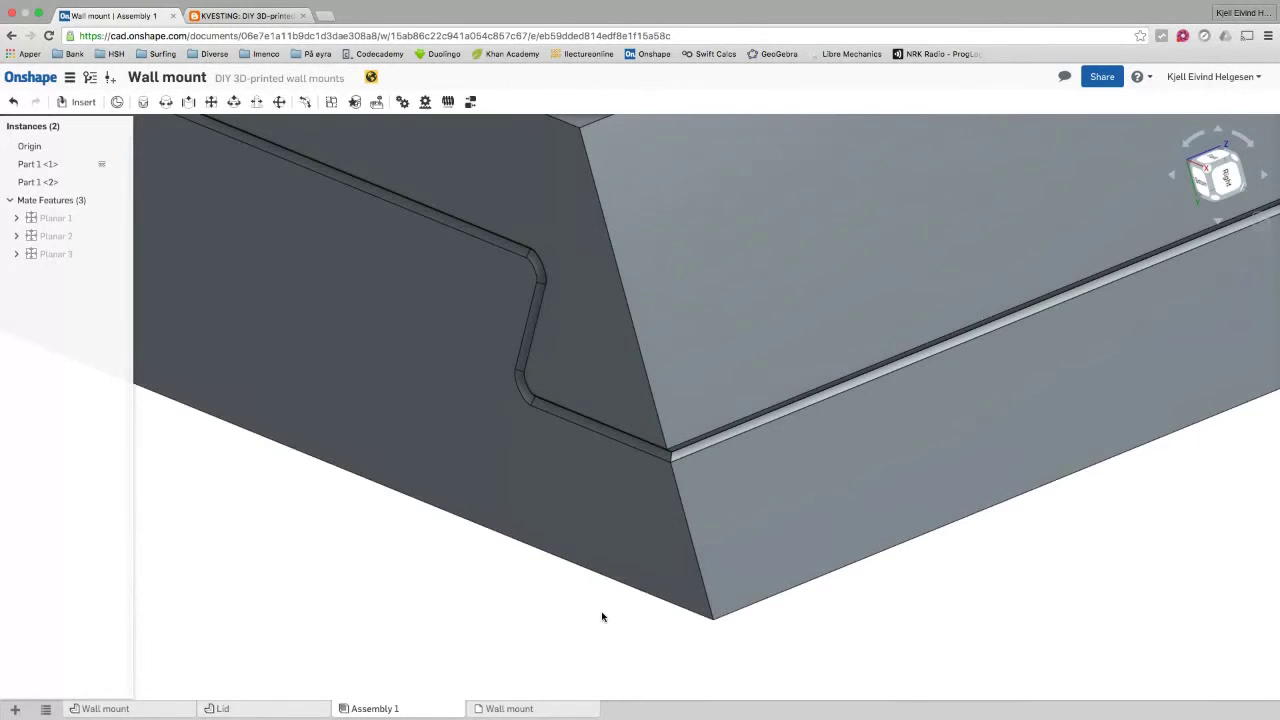
Step: Orbit and zoom Assembly 1 to check the lid's fit in the wall mount's groove
{"action": "left_click", "coordinate": [606, 582]}
{"action": "right_click_drag", "start_coordinate": [580, 527], "coordinate": [542, 607]}
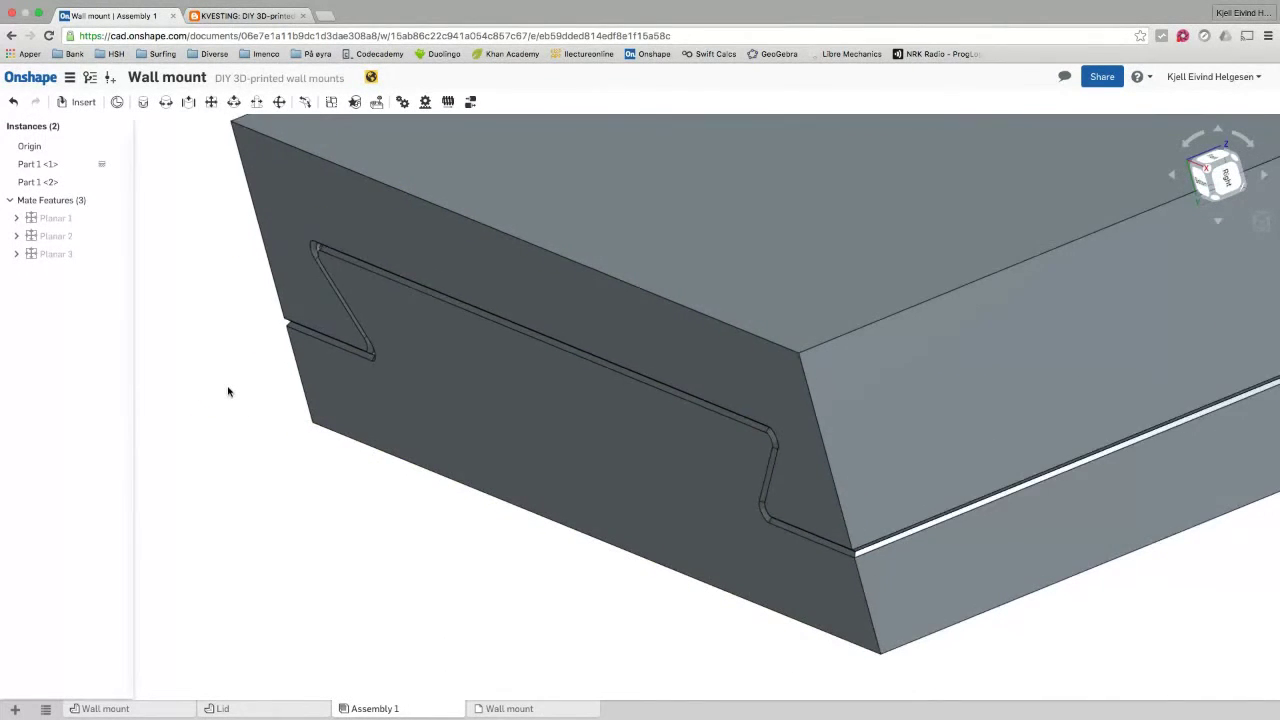
{"action": "scroll", "coordinate": [975, 482], "scroll_direction": "down", "scroll_amount": 1}
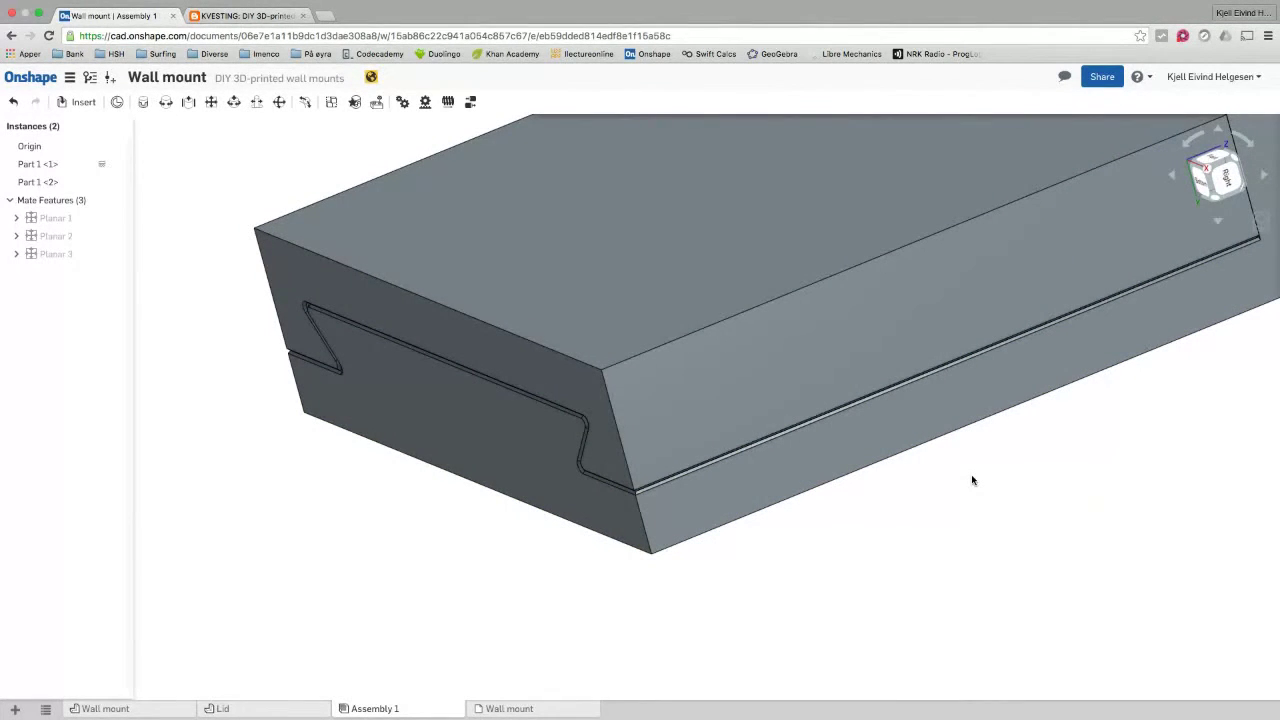
{"action": "scroll", "coordinate": [903, 503], "scroll_direction": "down", "scroll_amount": 1}
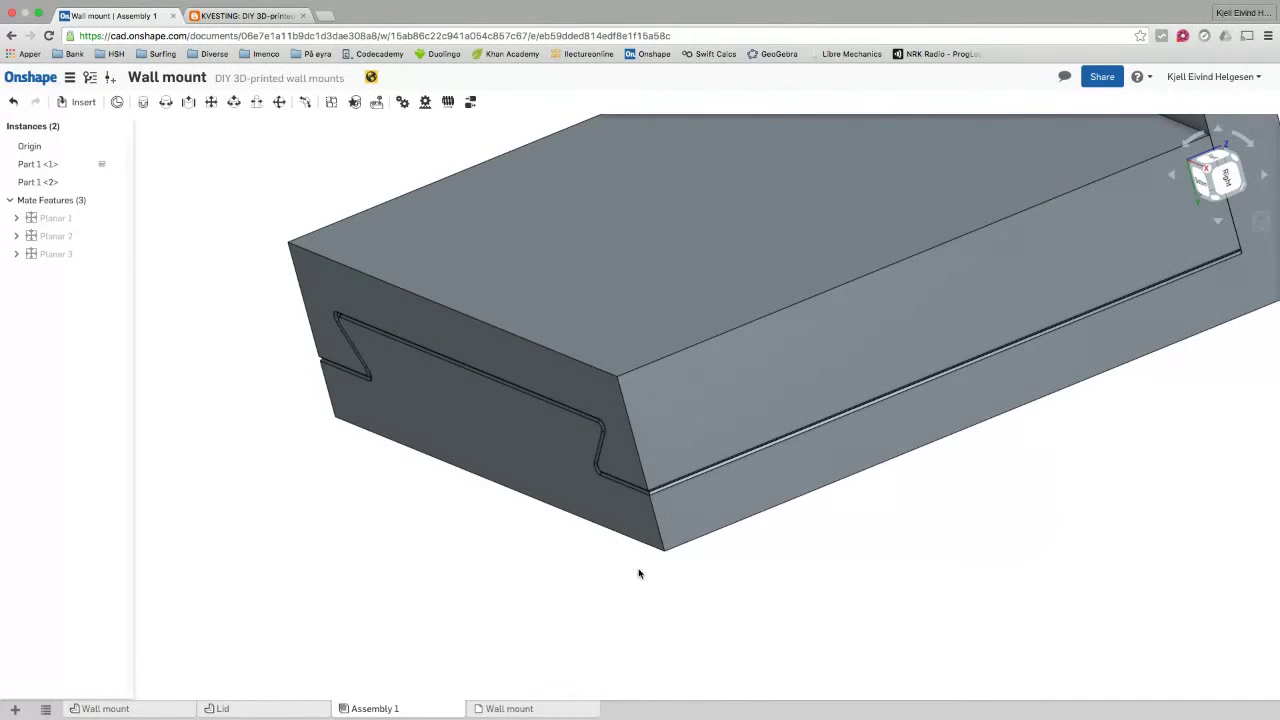
{"action": "right_click_drag", "start_coordinate": [687, 585], "coordinate": [686, 574]}
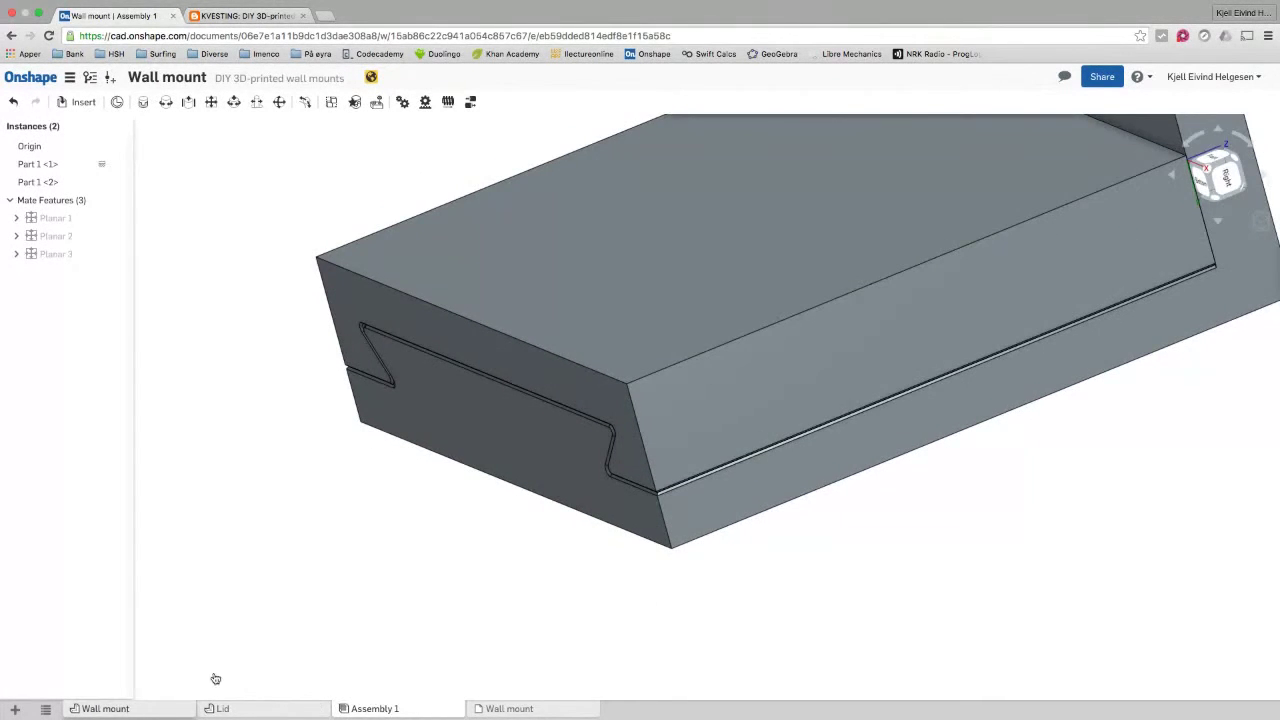
{"action": "left_click", "coordinate": [180, 708]}
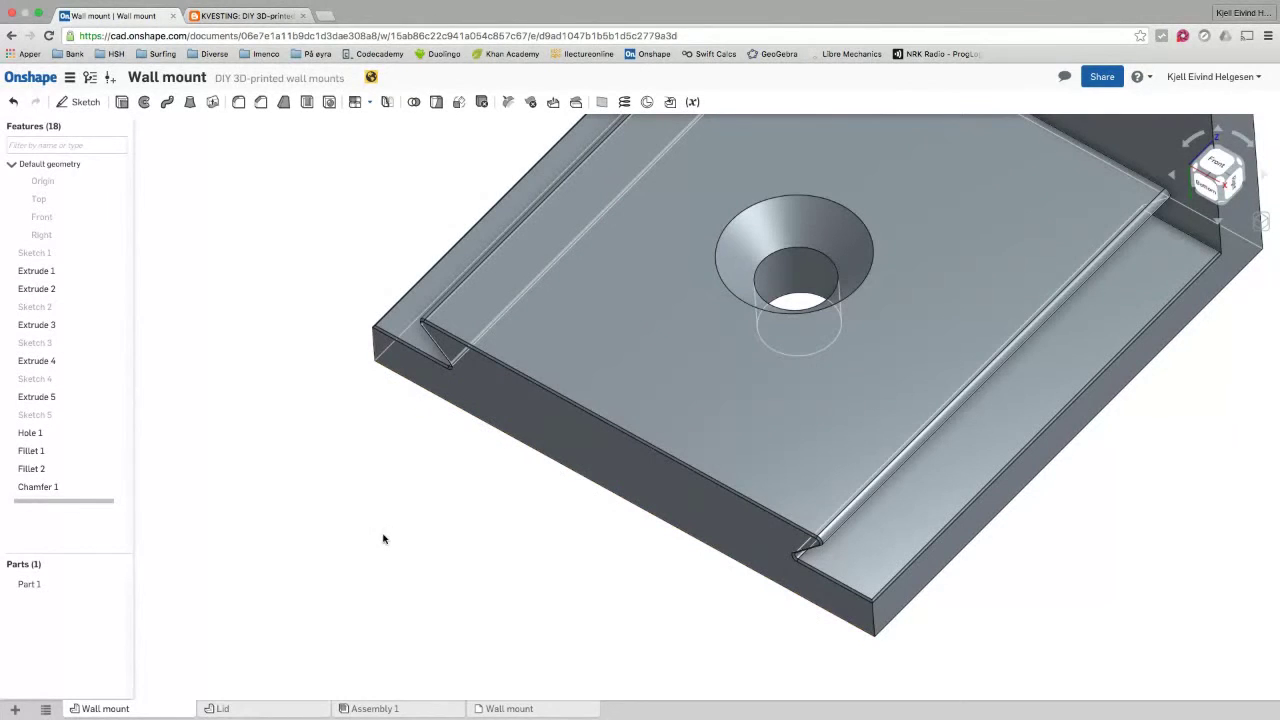
Step: Add the notch fillet, lower front, right back and left corner edges to the wall mount's Chamfer 1
{"action": "double_click", "coordinate": [22, 487]}
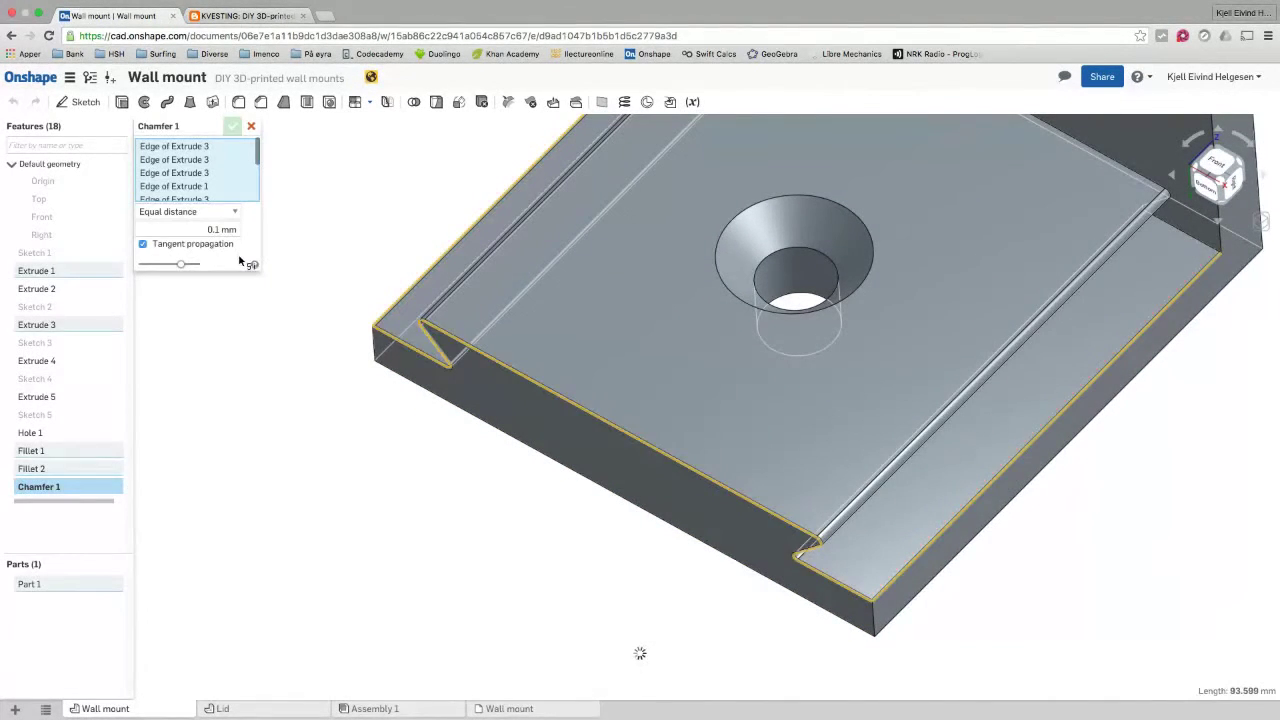
{"action": "left_click", "coordinate": [463, 412]}
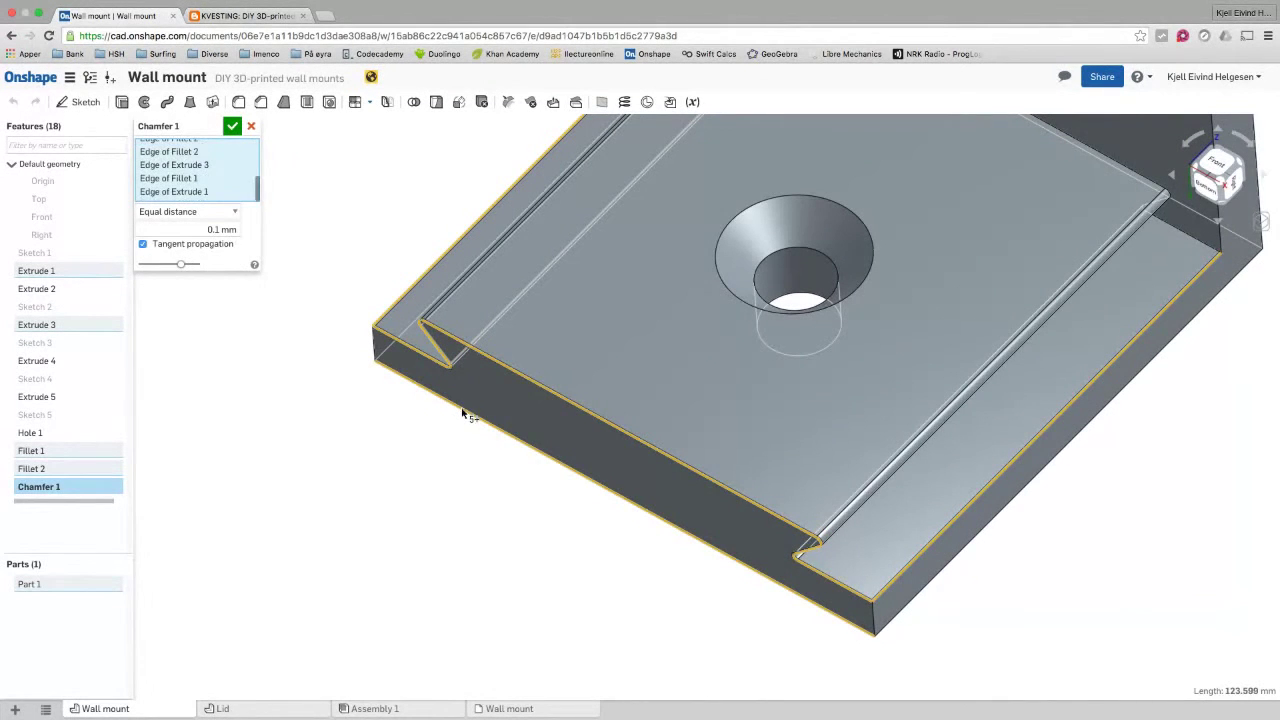
{"action": "left_click", "coordinate": [955, 566]}
{"action": "scroll", "coordinate": [988, 594], "scroll_direction": "down", "scroll_amount": 2}
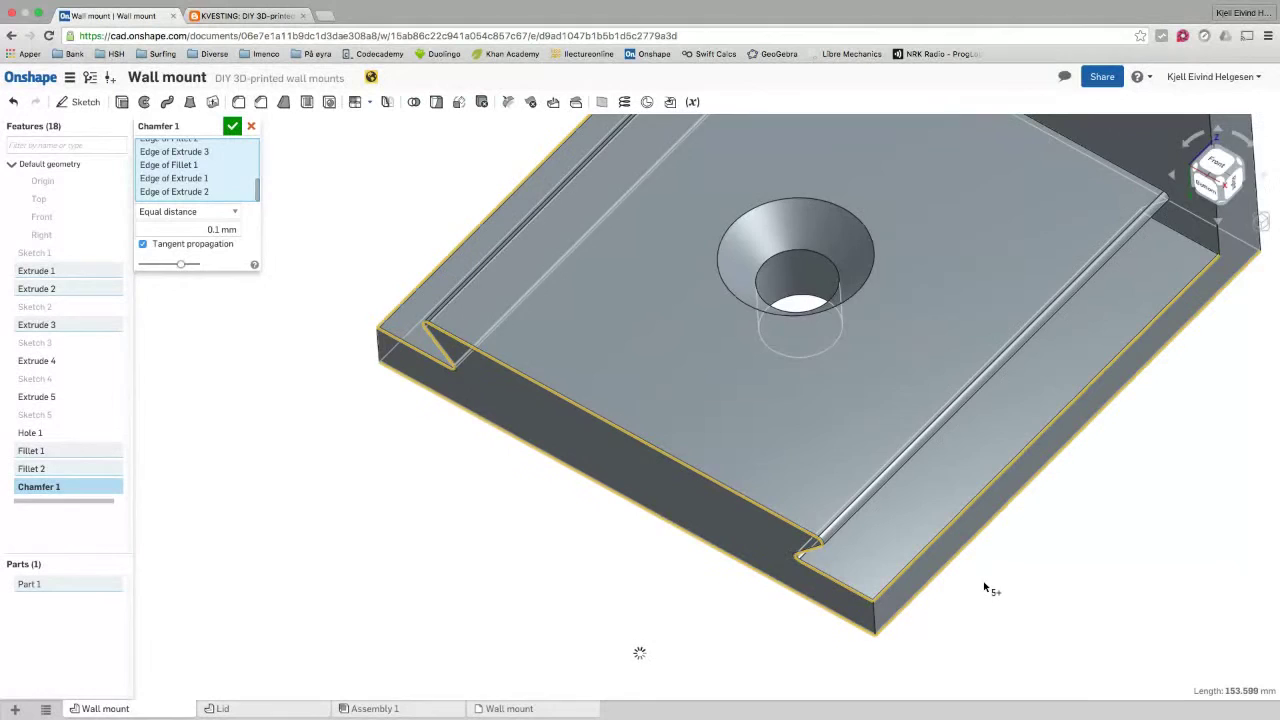
{"action": "left_click", "coordinate": [1228, 278]}
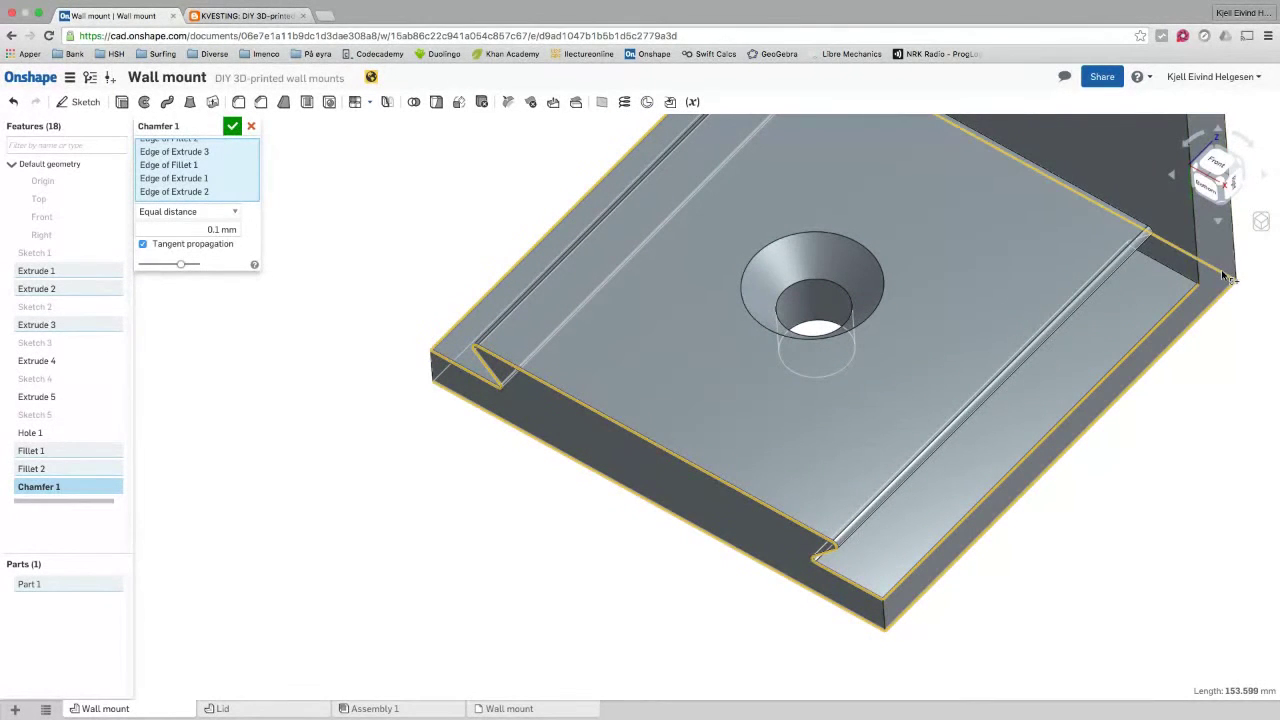
{"action": "left_click", "coordinate": [445, 377]}
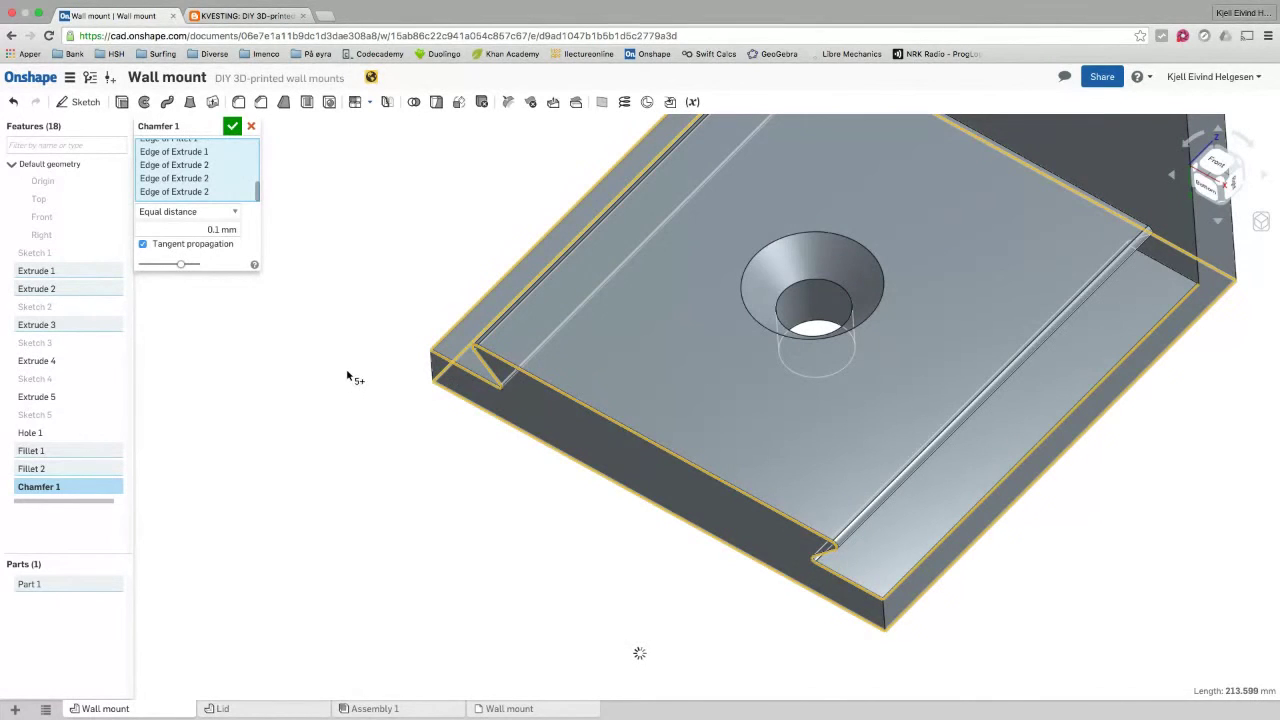
{"action": "left_click", "coordinate": [232, 126]}
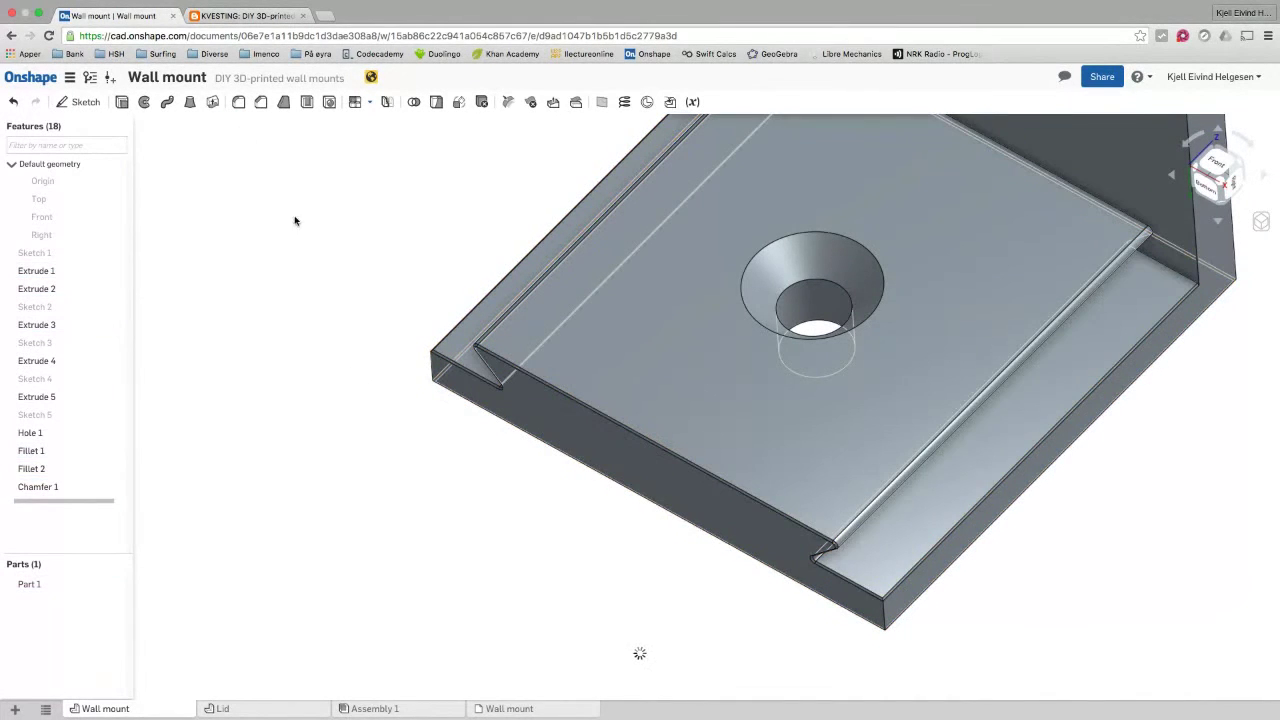
{"action": "right_click_drag", "start_coordinate": [355, 352], "coordinate": [913, 624]}
{"action": "scroll", "coordinate": [914, 624], "scroll_direction": "up", "scroll_amount": 3}
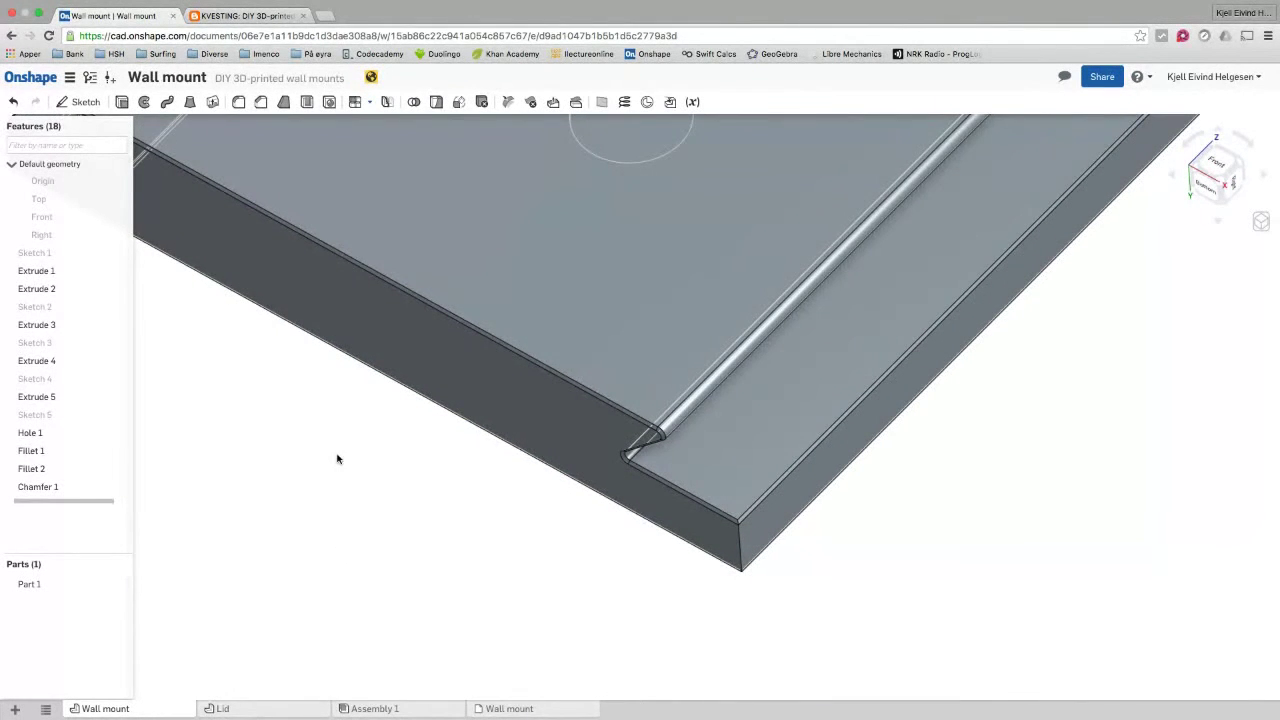
Step: Round the wall mount's near and far vertical corner edges with a 1.5 mm fillet
{"action": "left_click", "coordinate": [240, 102]}
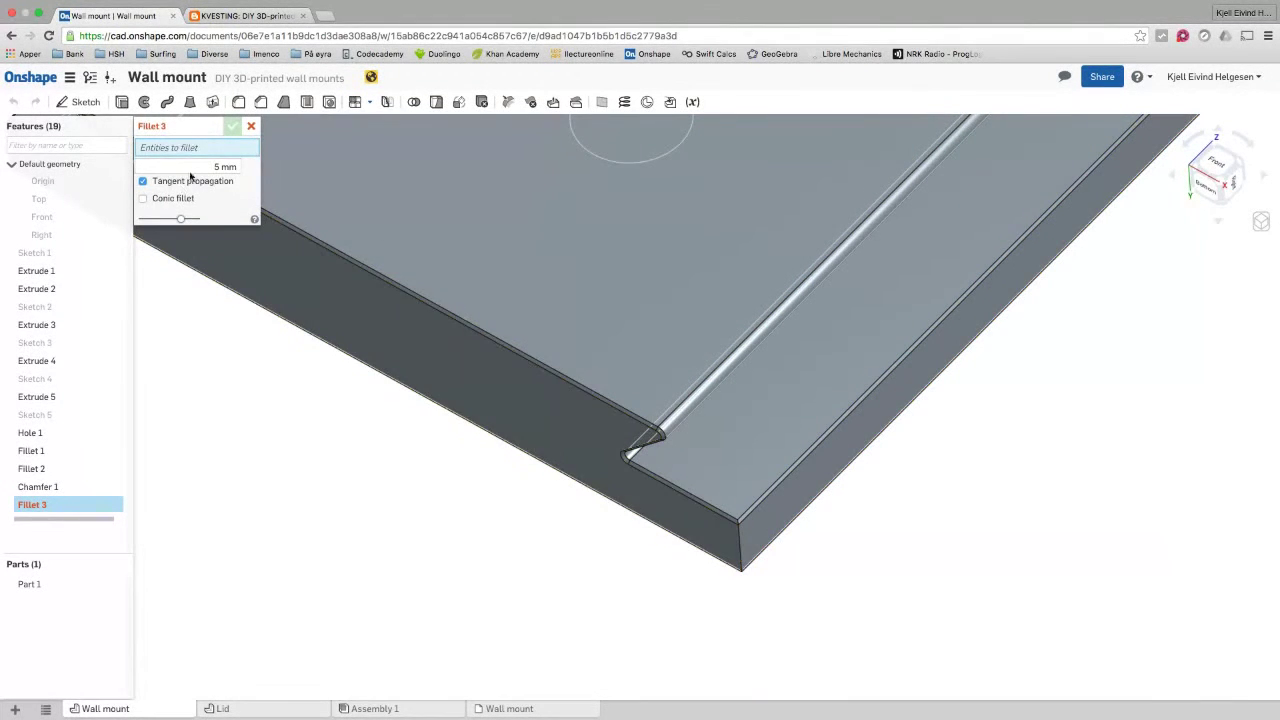
{"action": "left_click", "coordinate": [226, 166]}
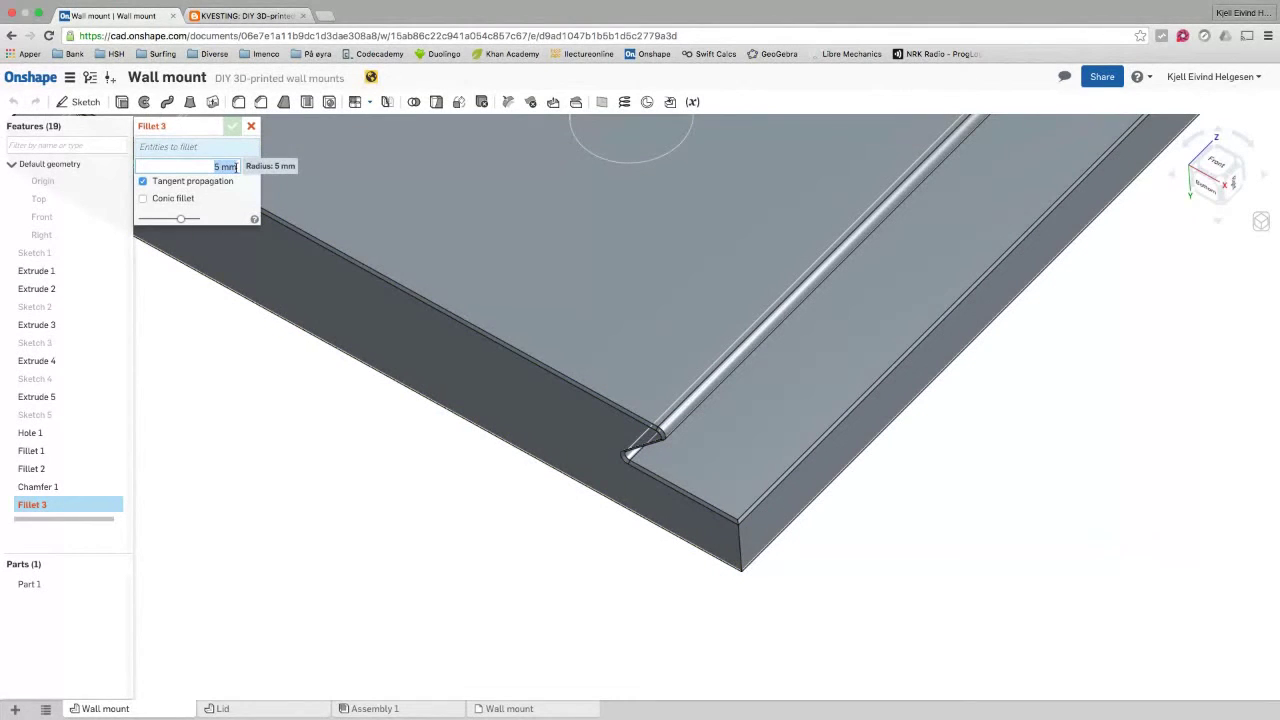
{"action": "type", "text": "1.5"}
{"action": "left_click", "coordinate": [740, 548]}
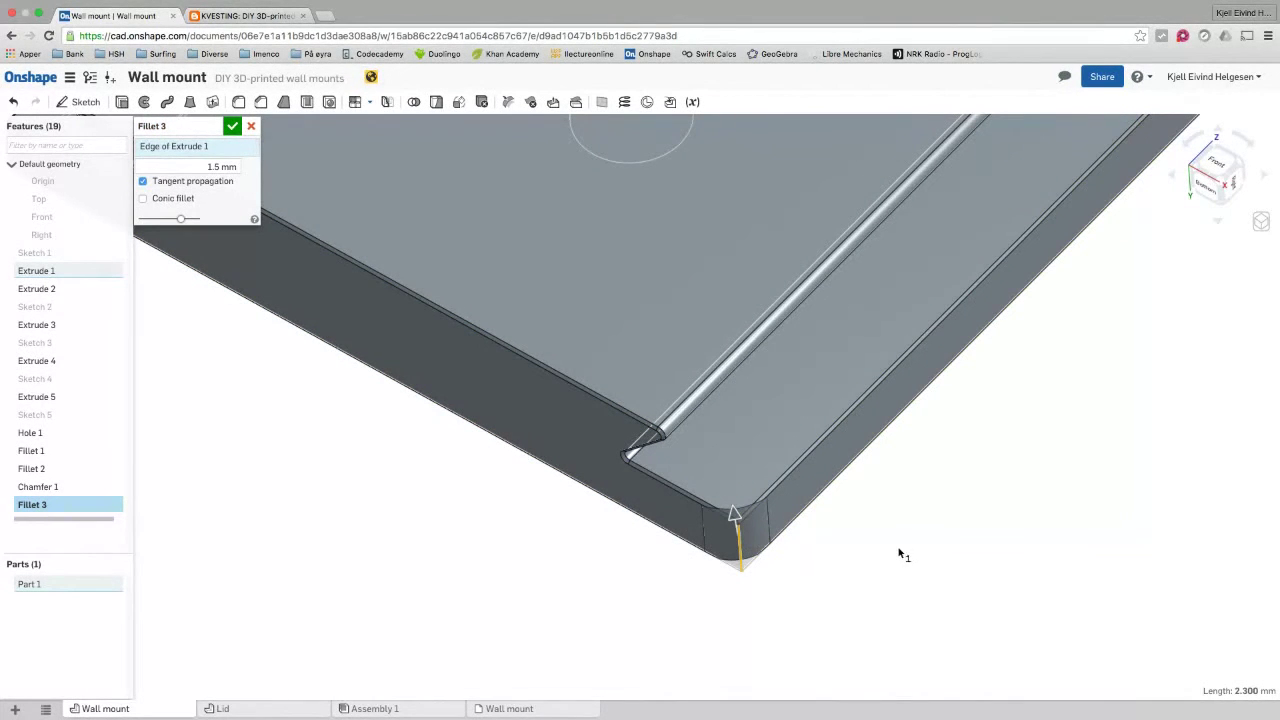
{"action": "scroll", "coordinate": [876, 552], "scroll_direction": "down", "scroll_amount": 3}
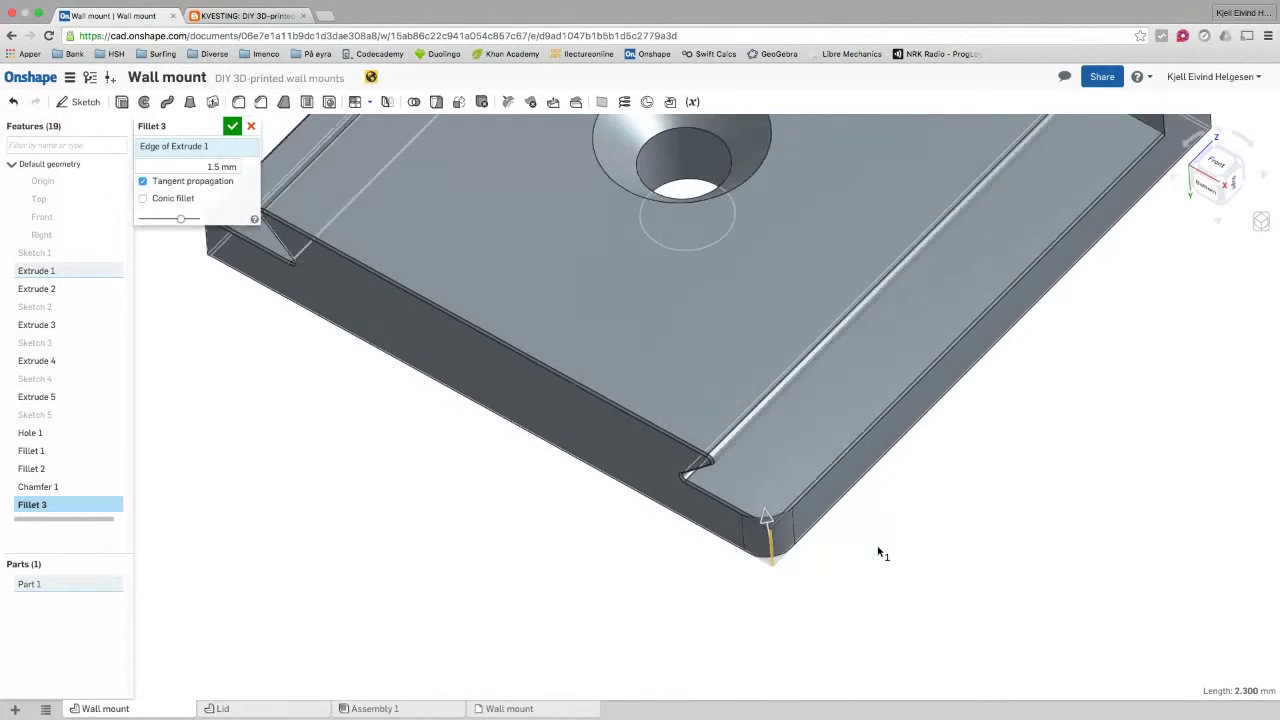
{"action": "scroll", "coordinate": [362, 331], "scroll_direction": "up", "scroll_amount": 3}
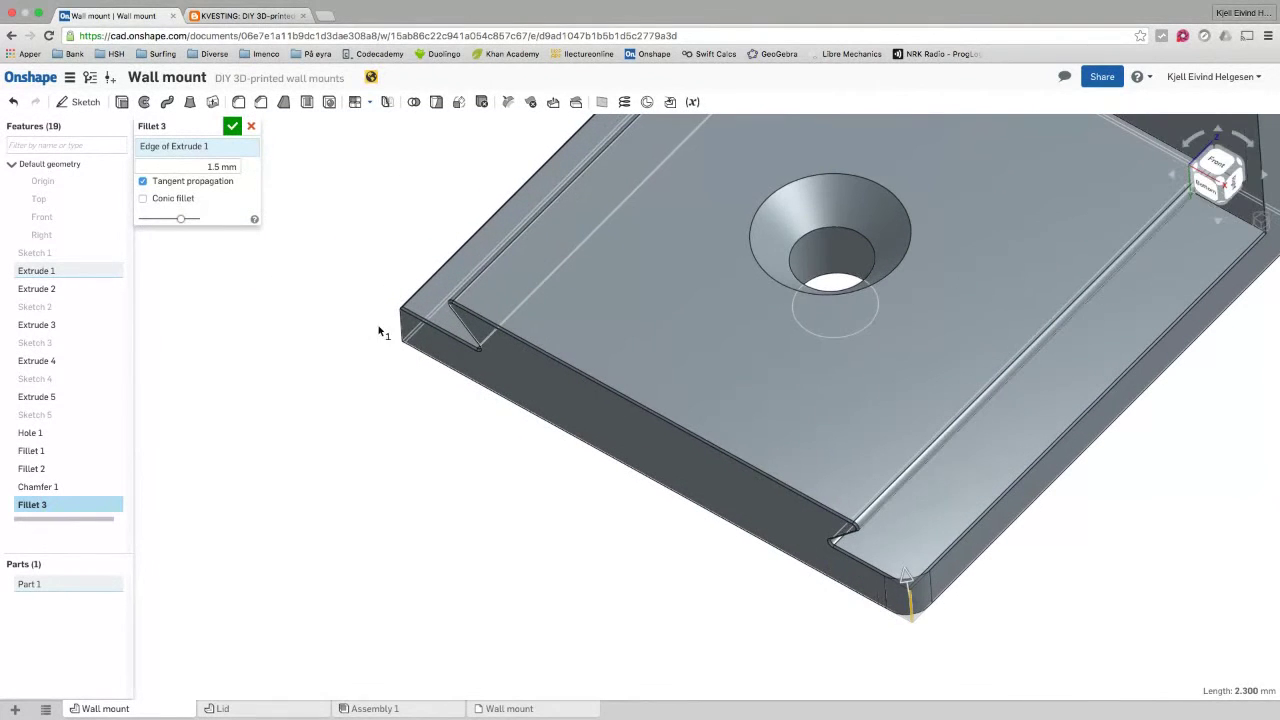
{"action": "left_click", "coordinate": [405, 332]}
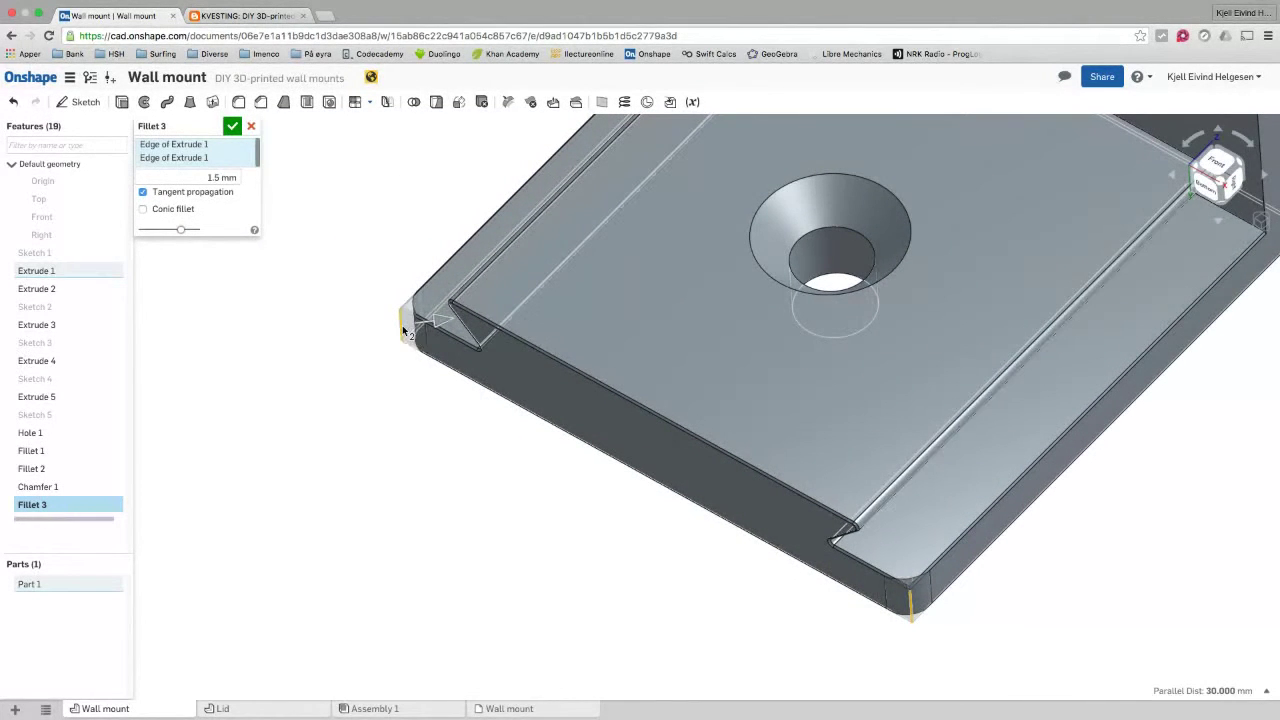
{"action": "left_click", "coordinate": [232, 127]}
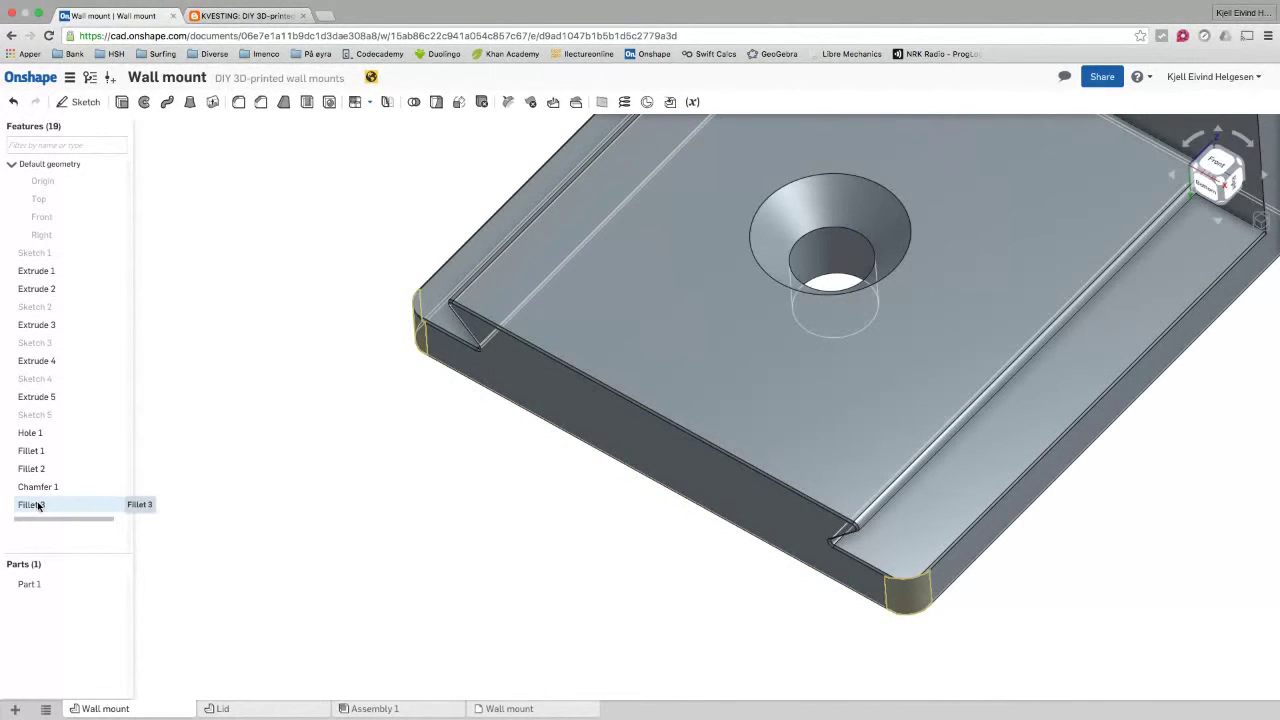
Step: Reorder the wall mount's Fillet 3 ahead of Chamfer 1, check it, and return to the Lid studio
{"action": "scroll", "coordinate": [900, 597], "scroll_direction": "up", "scroll_amount": 3}
{"action": "scroll", "coordinate": [920, 602], "scroll_direction": "up", "scroll_amount": 5}
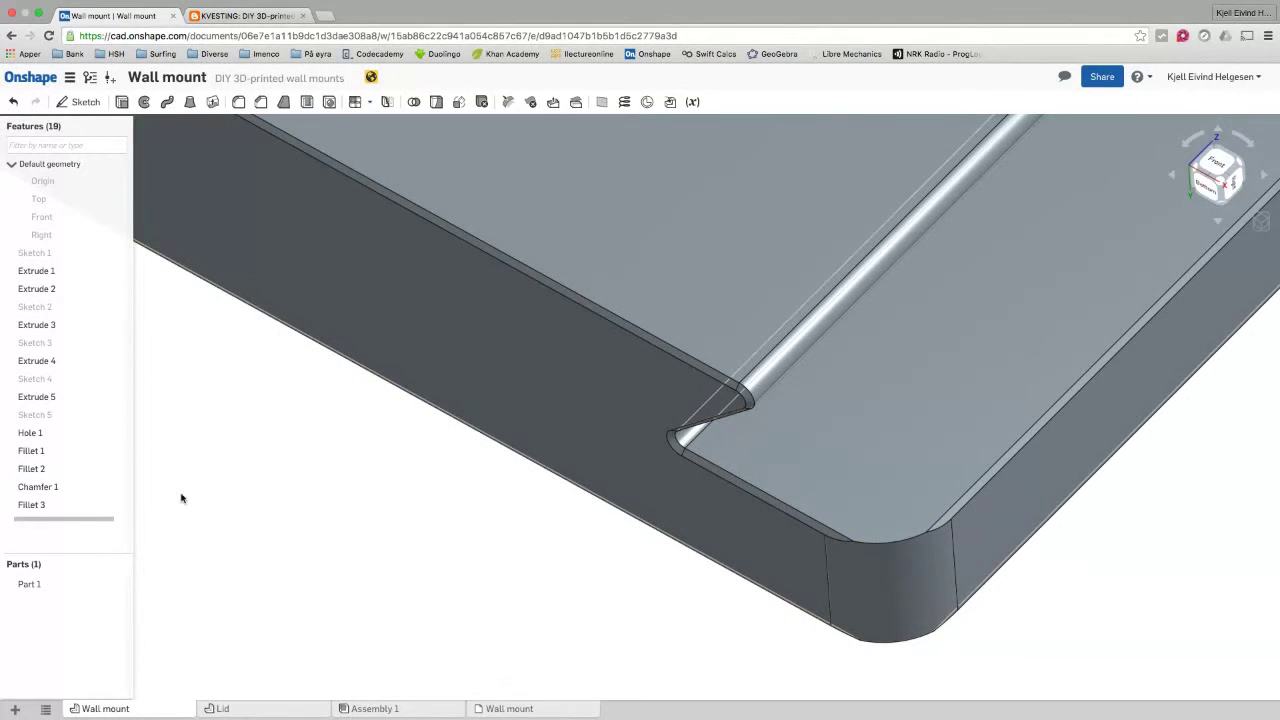
{"action": "left_click_drag", "start_coordinate": [38, 506], "coordinate": [37, 486]}
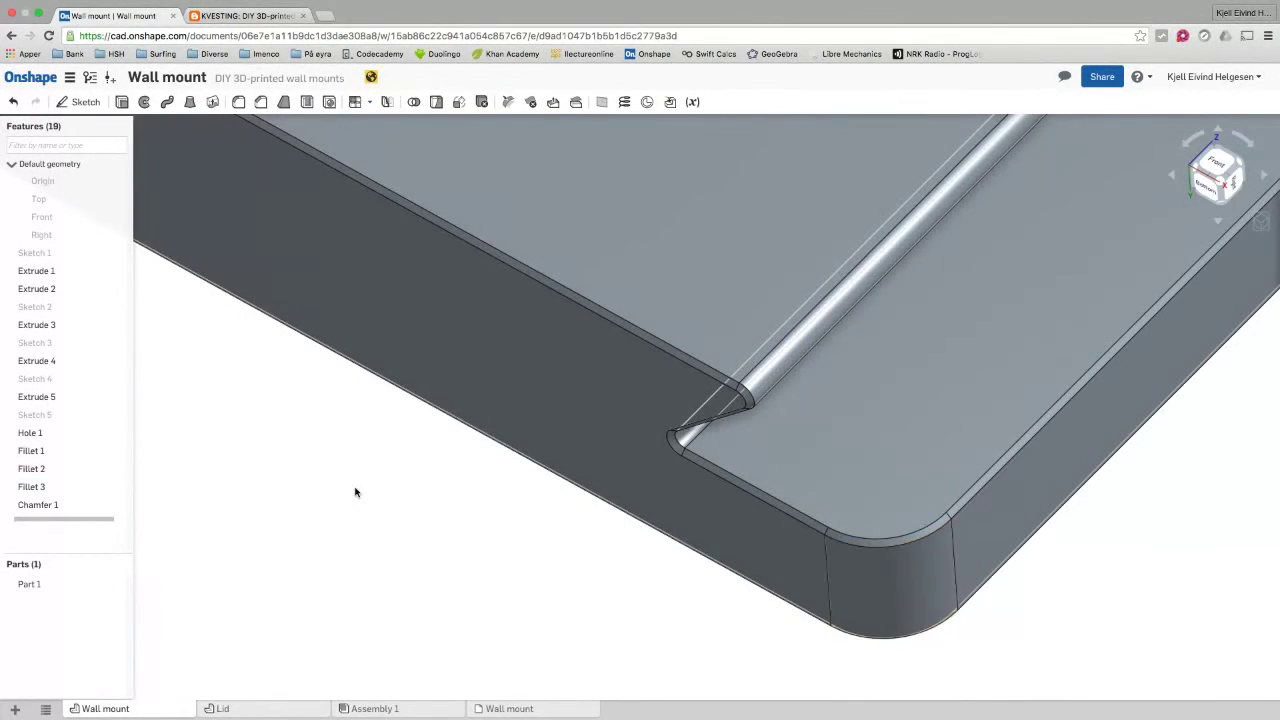
{"action": "scroll", "coordinate": [354, 491], "scroll_direction": "down", "scroll_amount": 5}
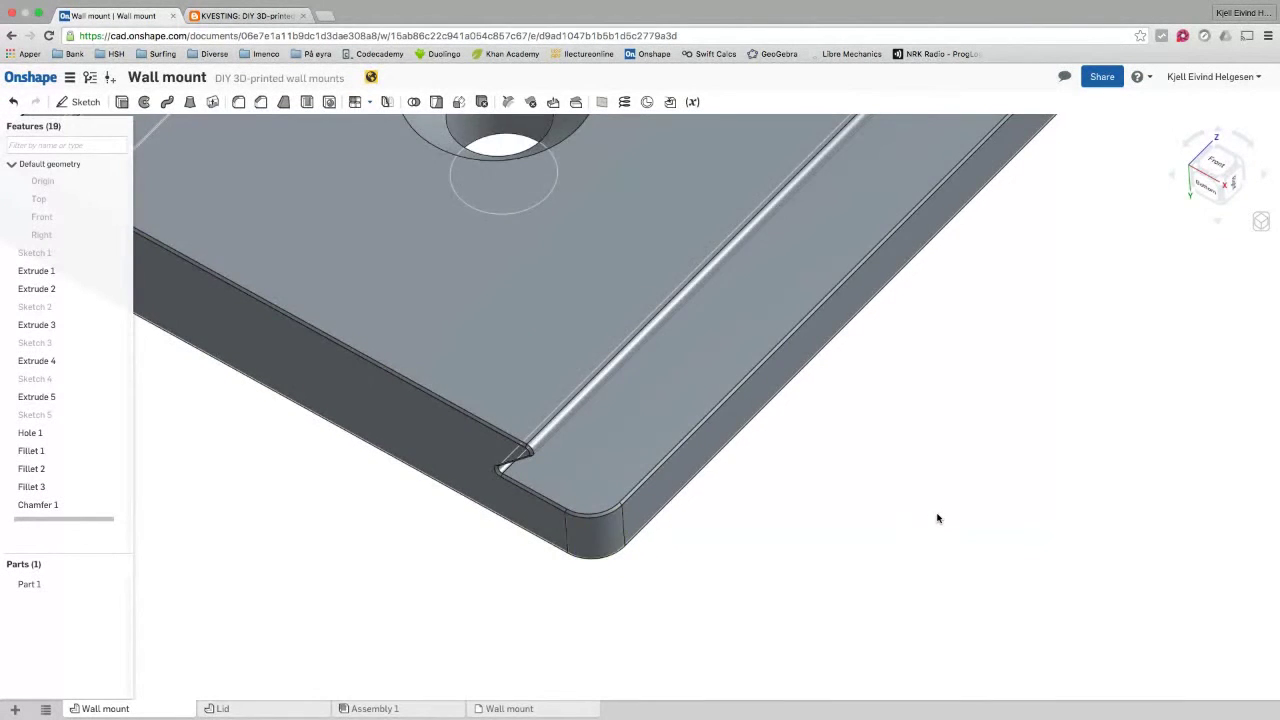
{"action": "scroll", "coordinate": [935, 517], "scroll_direction": "down", "scroll_amount": 5}
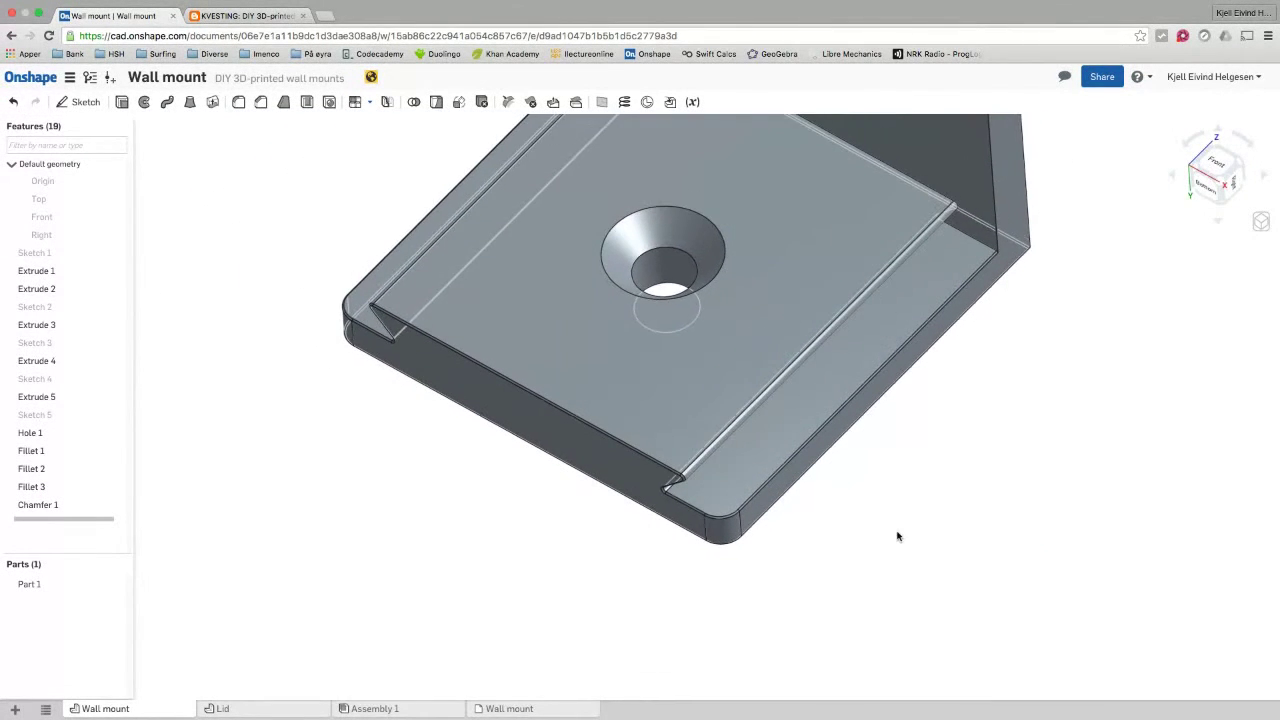
{"action": "scroll", "coordinate": [897, 531], "scroll_direction": "down", "scroll_amount": 1}
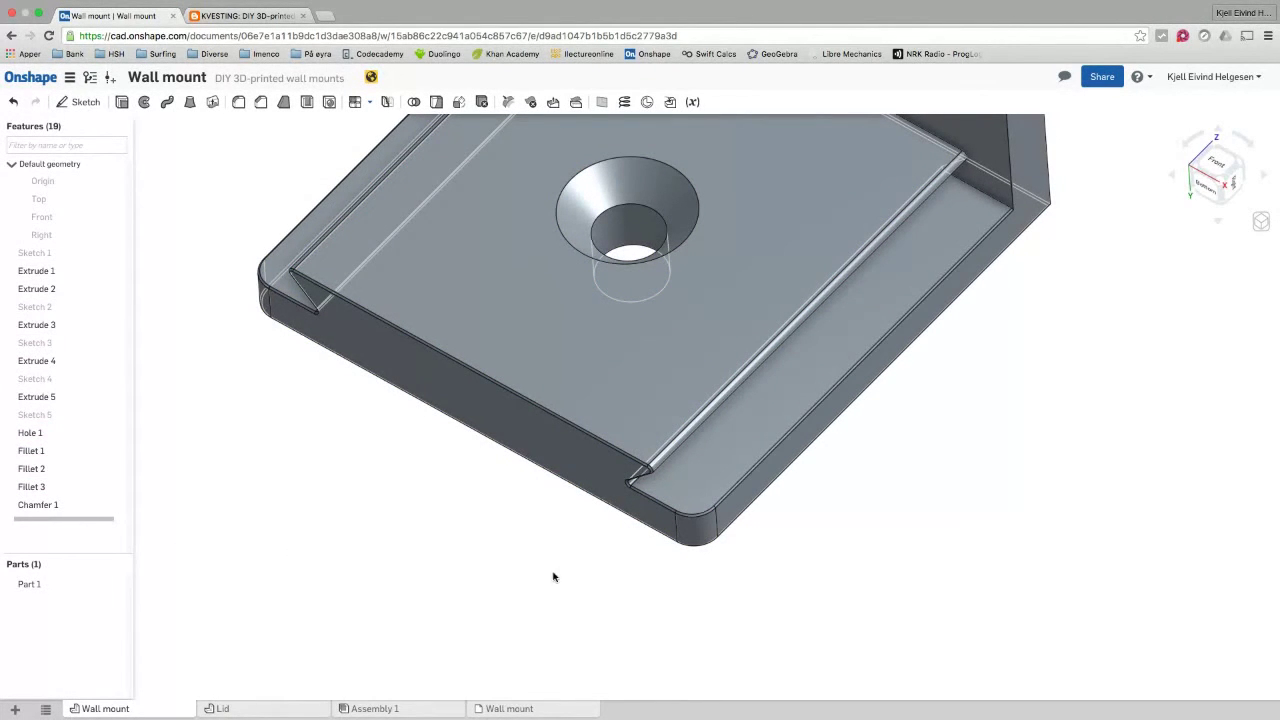
{"action": "left_click", "coordinate": [293, 710]}
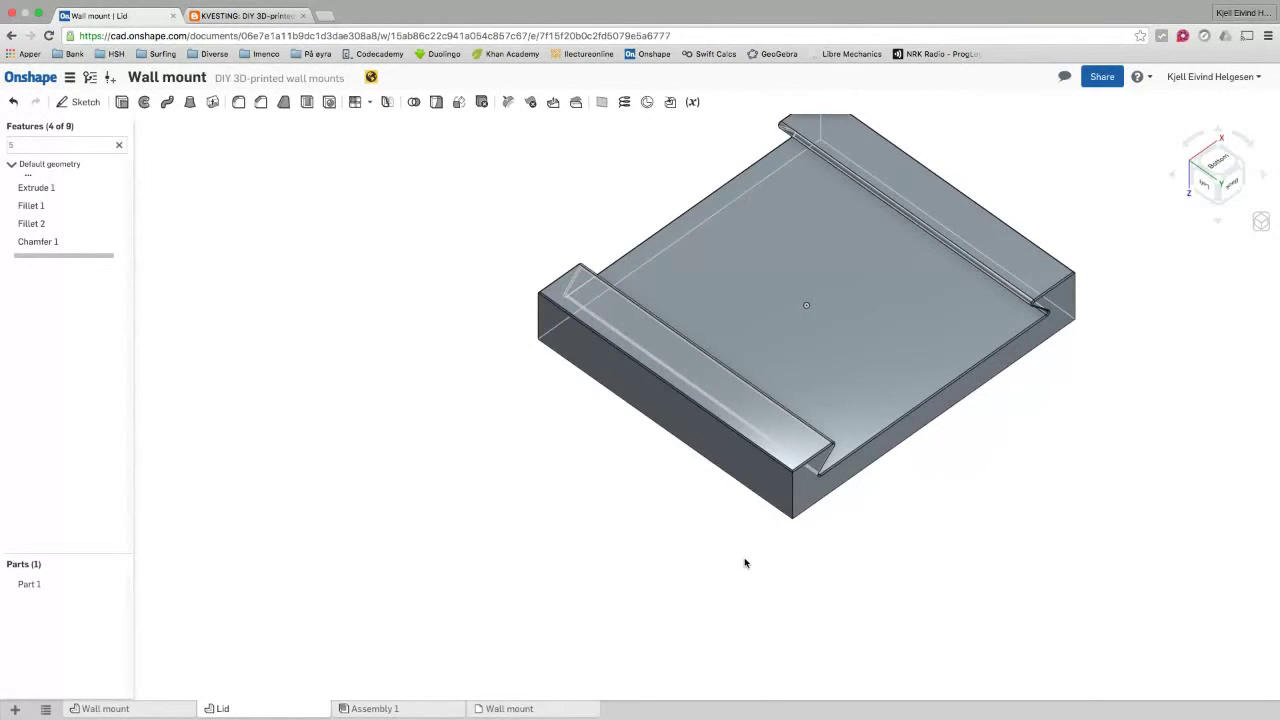
Step: Switch to Wall mount and back to the Lid part studio, then start a new fillet on the lid
{"action": "left_click", "coordinate": [126, 709]}
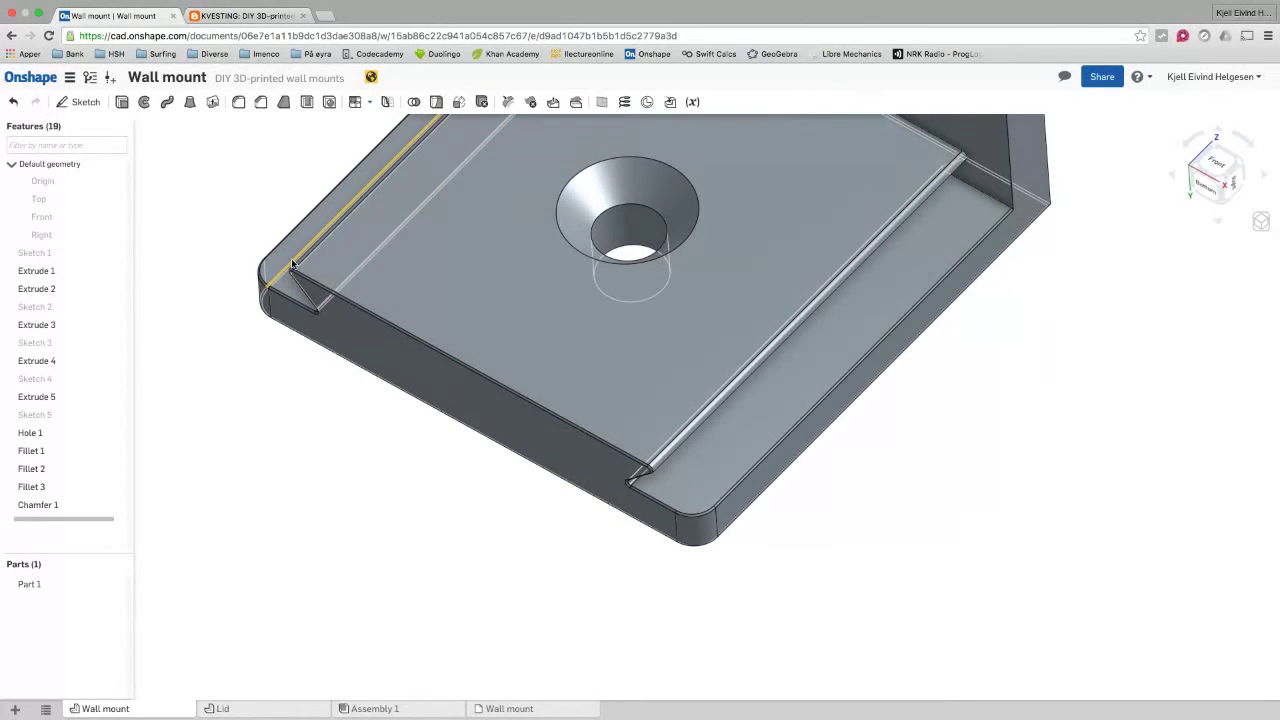
{"action": "left_click", "coordinate": [280, 711]}
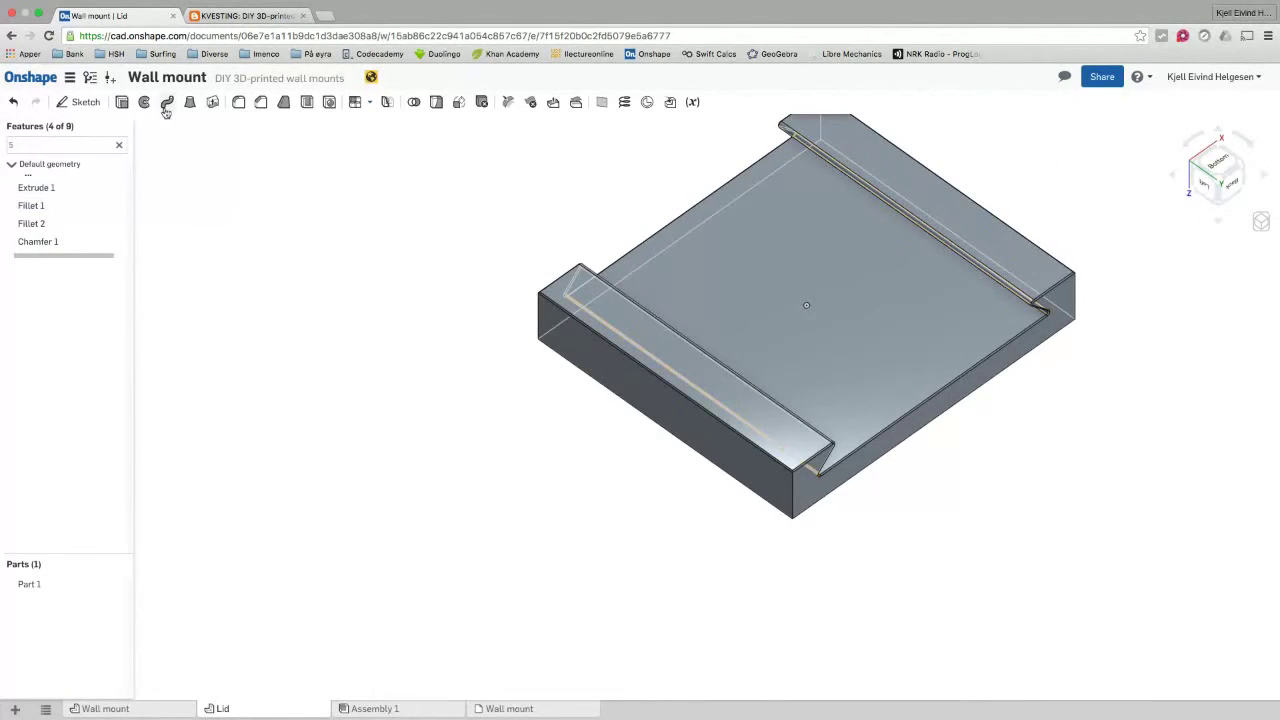
{"action": "left_click", "coordinate": [237, 102]}
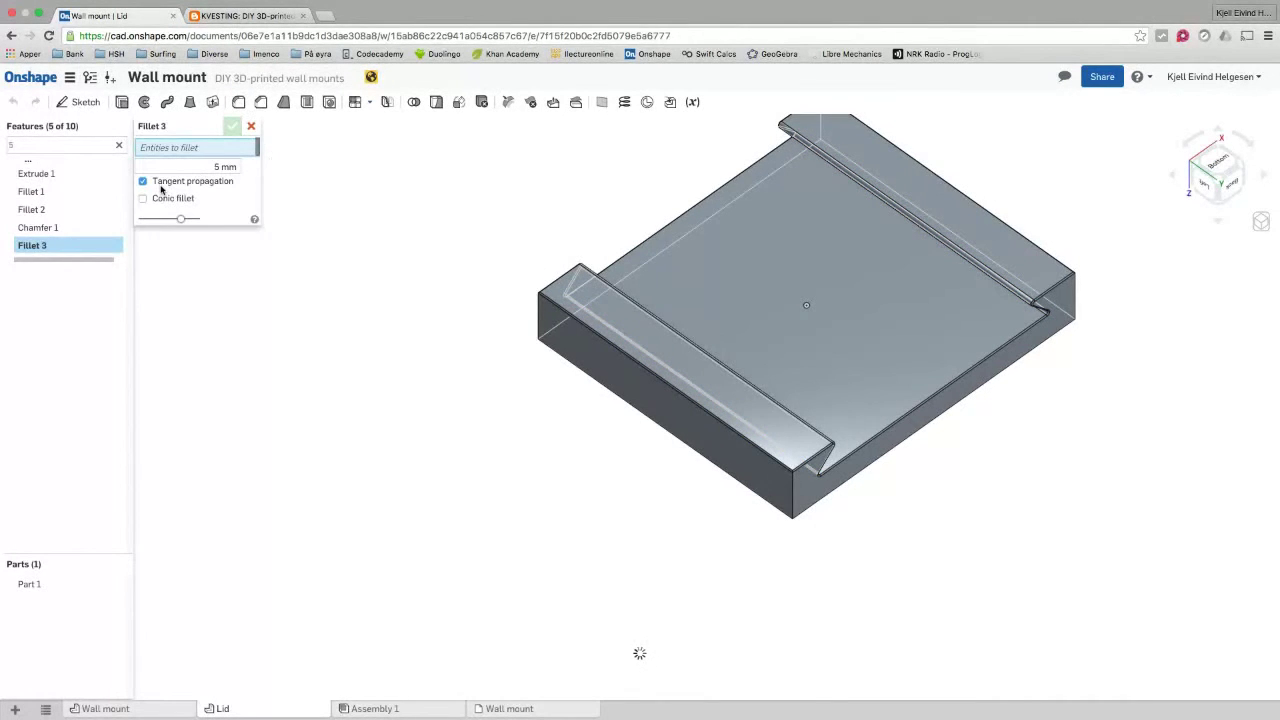
Step: Fillet the lid's front and back-right vertical corners at 1.5 mm, move it above Chamfer 1, and open Assembly 1
{"action": "left_click", "coordinate": [211, 166]}
{"action": "type", "text": "1"}
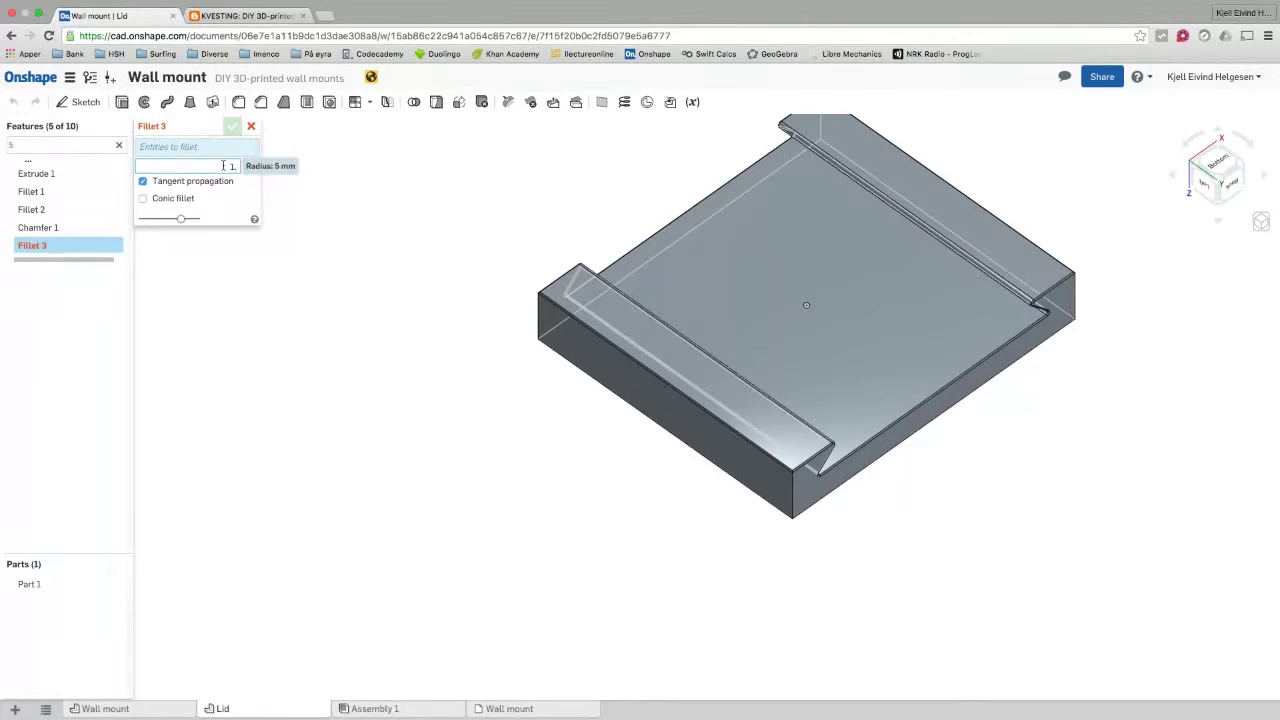
{"action": "type", "text": ".5"}
{"action": "left_click", "coordinate": [795, 495]}
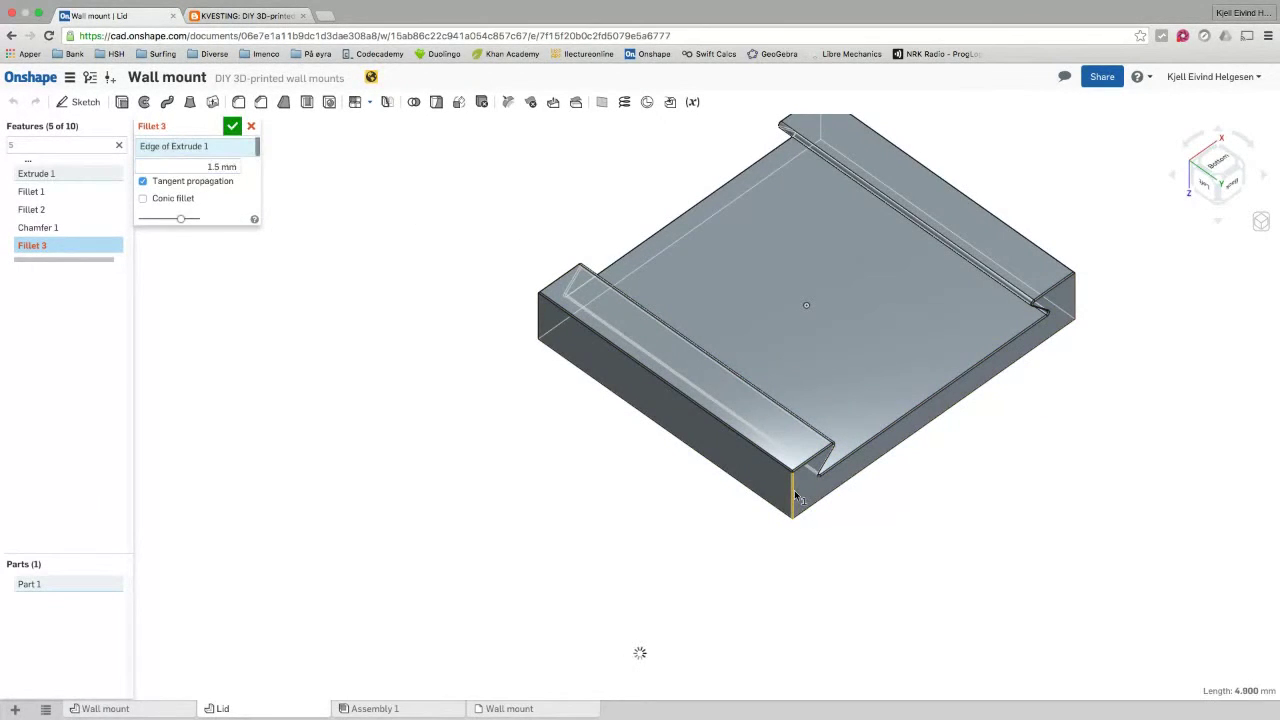
{"action": "left_click", "coordinate": [1077, 297]}
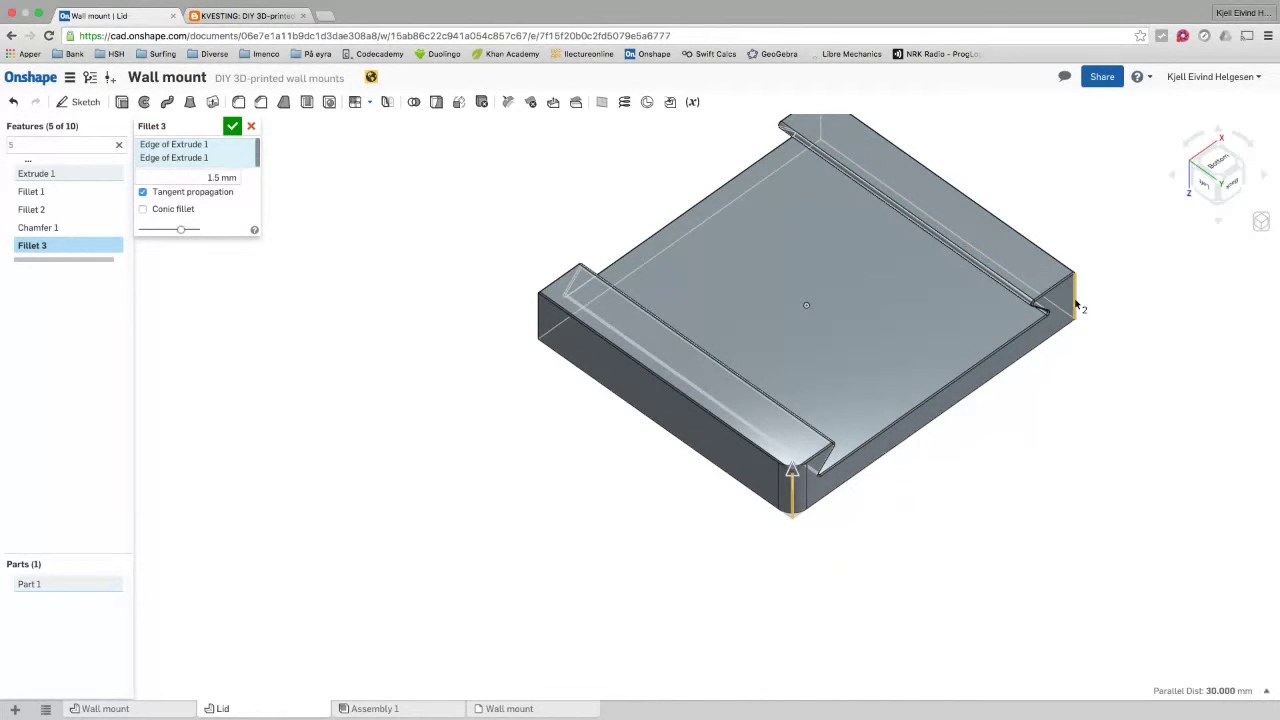
{"action": "left_click", "coordinate": [232, 126]}
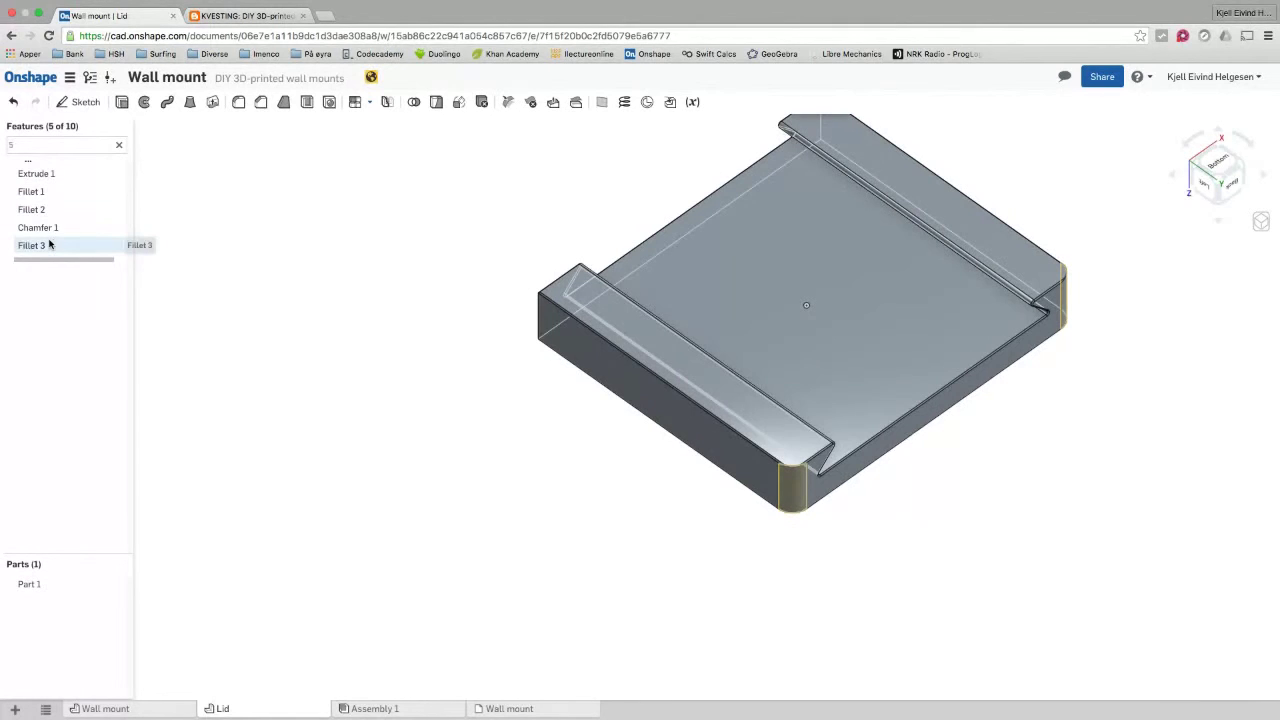
{"action": "left_click_drag", "start_coordinate": [49, 245], "coordinate": [54, 226]}
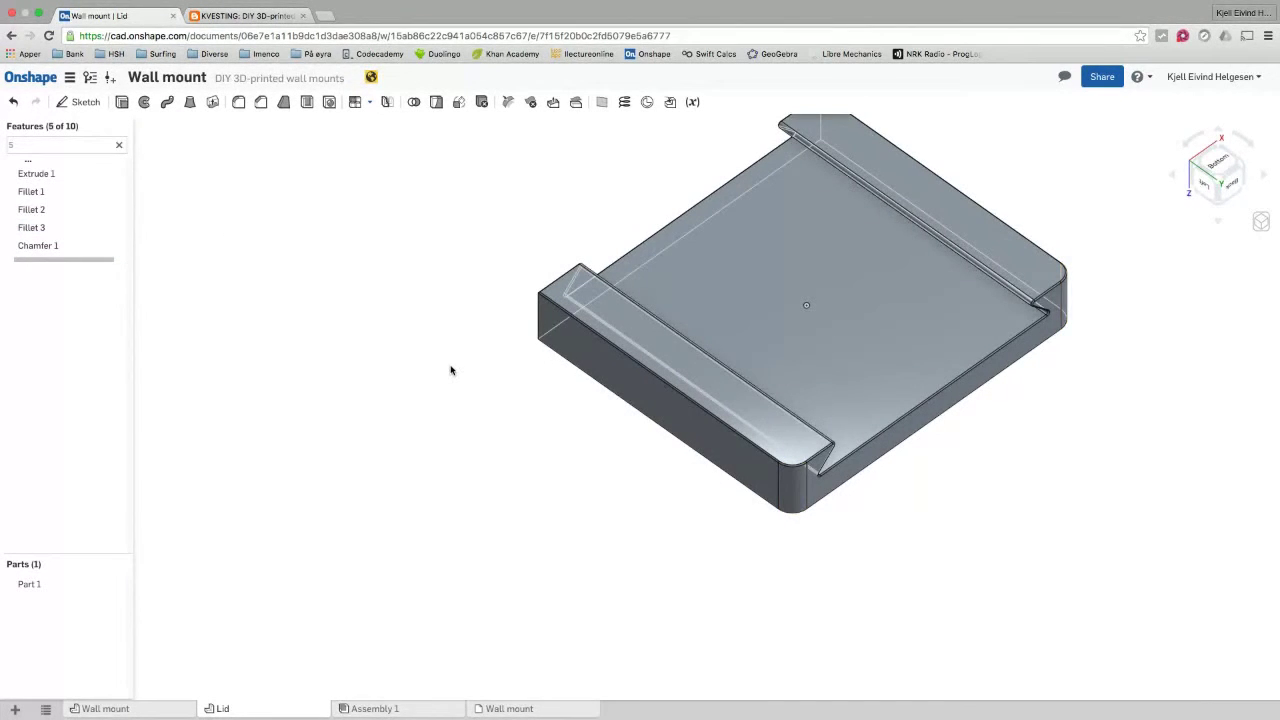
{"action": "left_click", "coordinate": [404, 709]}
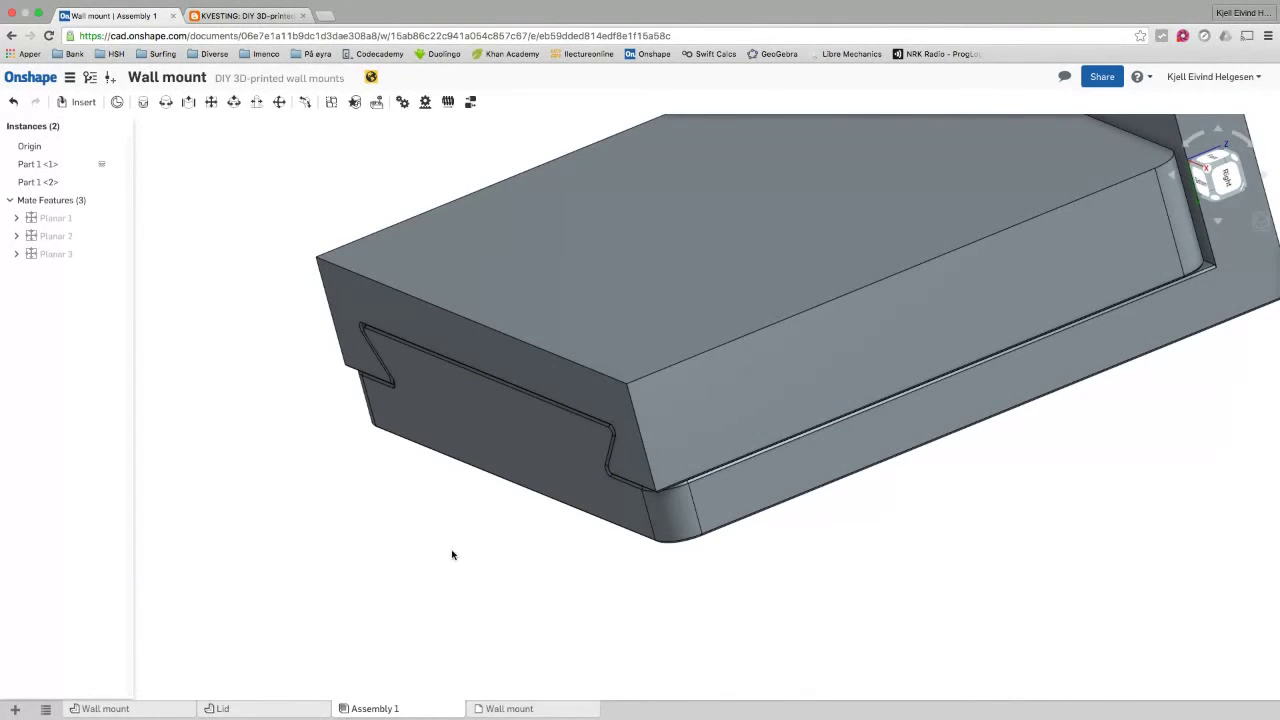
{"action": "scroll", "coordinate": [559, 577], "scroll_direction": "down", "scroll_amount": 3}
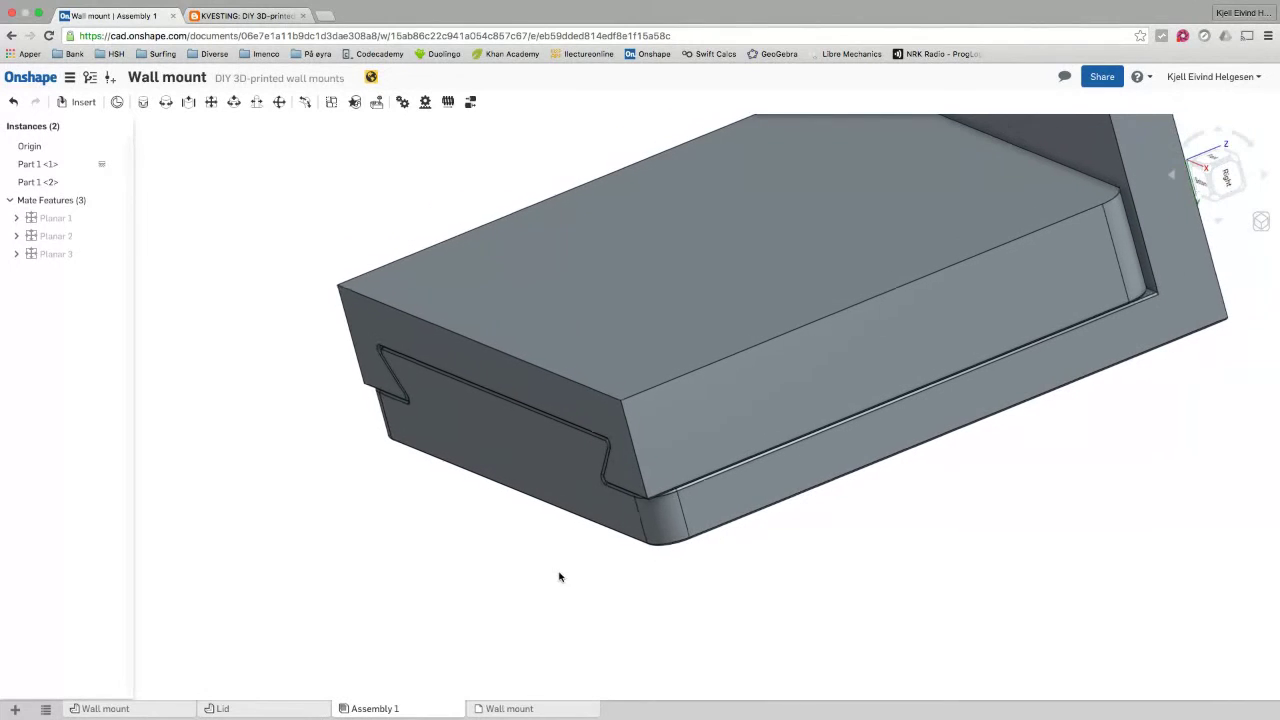
{"action": "left_click", "coordinate": [272, 709]}
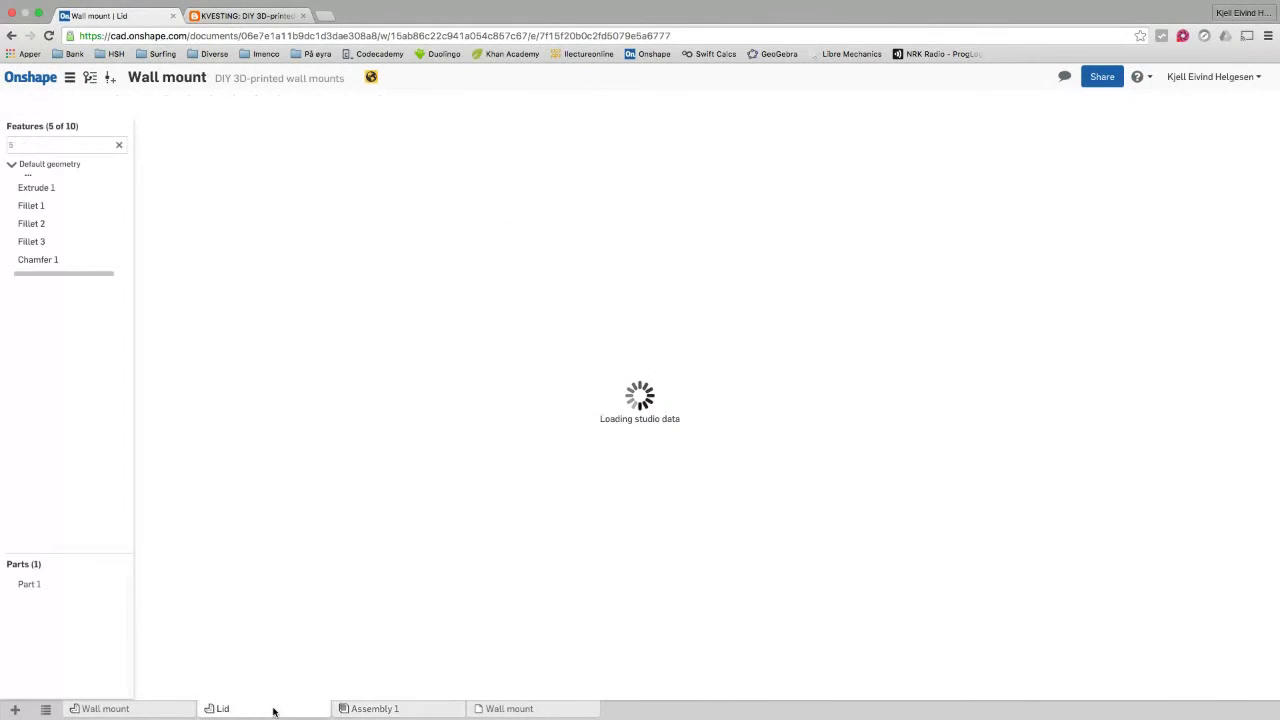
Step: Check which edges Chamfer 1 covers and reopen Fillet 3 for editing
{"action": "left_click", "coordinate": [40, 259]}
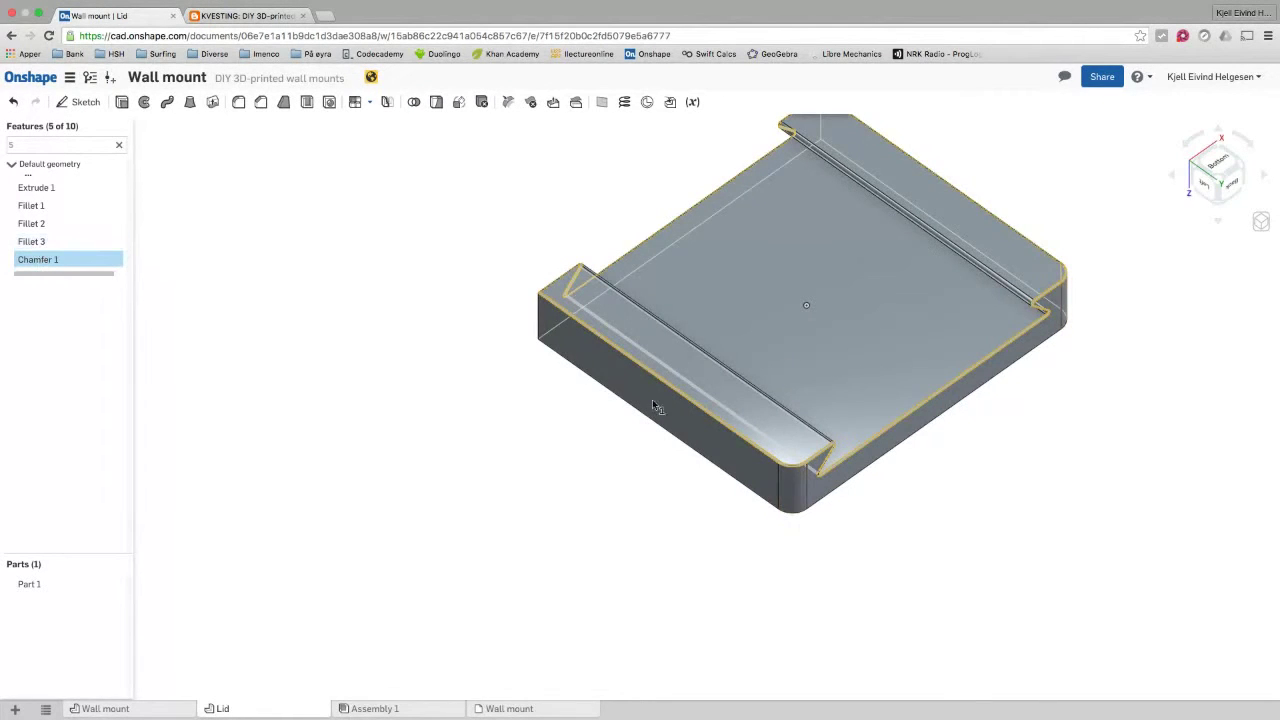
{"action": "double_click", "coordinate": [30, 241]}
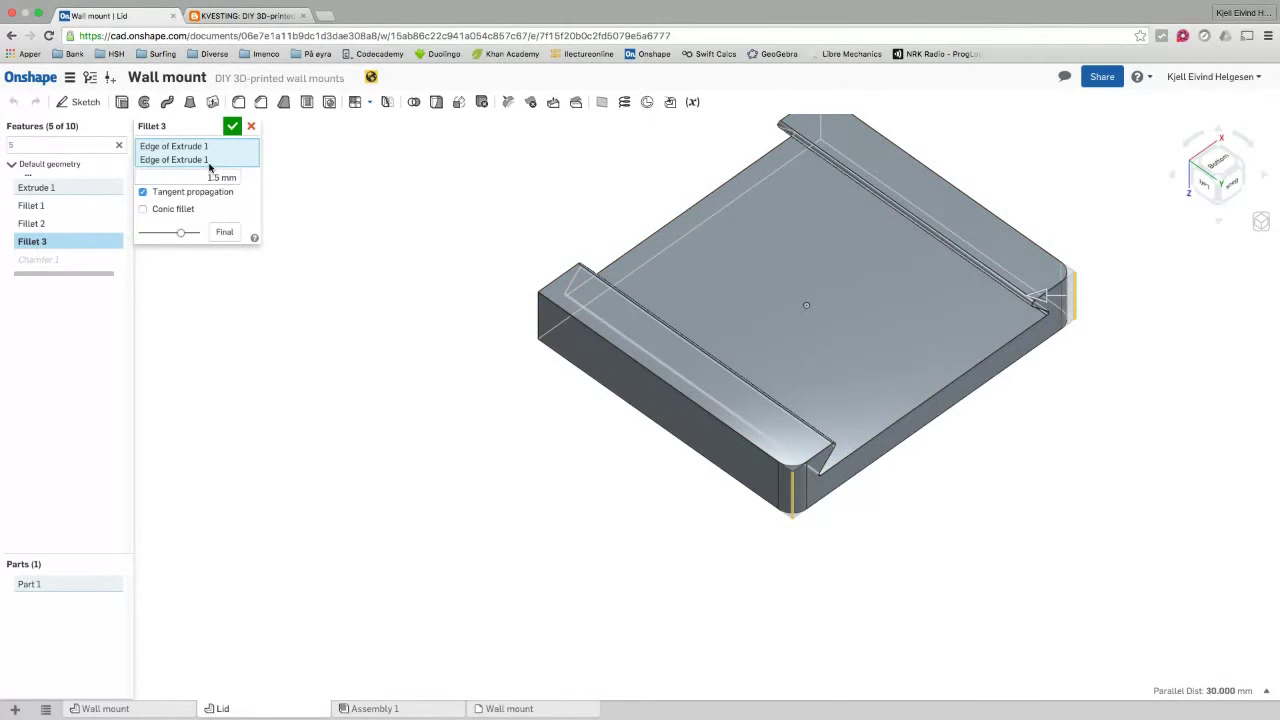
{"action": "right_click", "coordinate": [797, 495]}
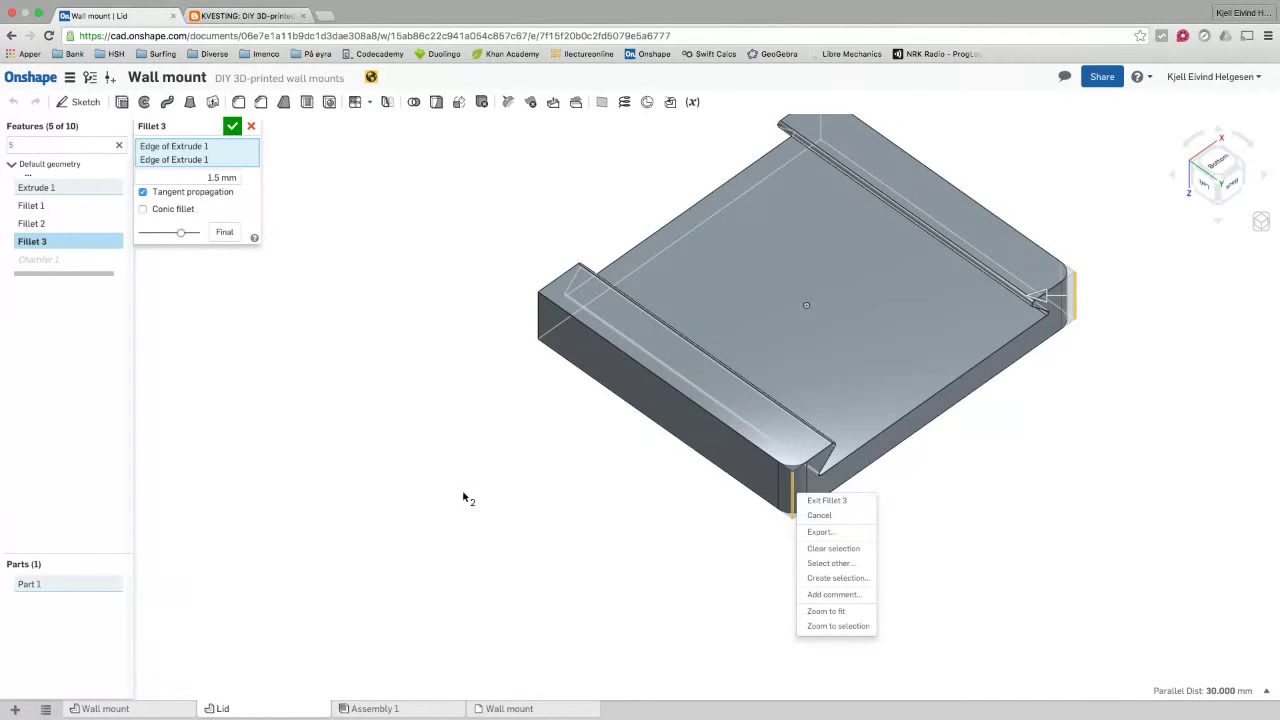
{"action": "left_click", "coordinate": [600, 462]}
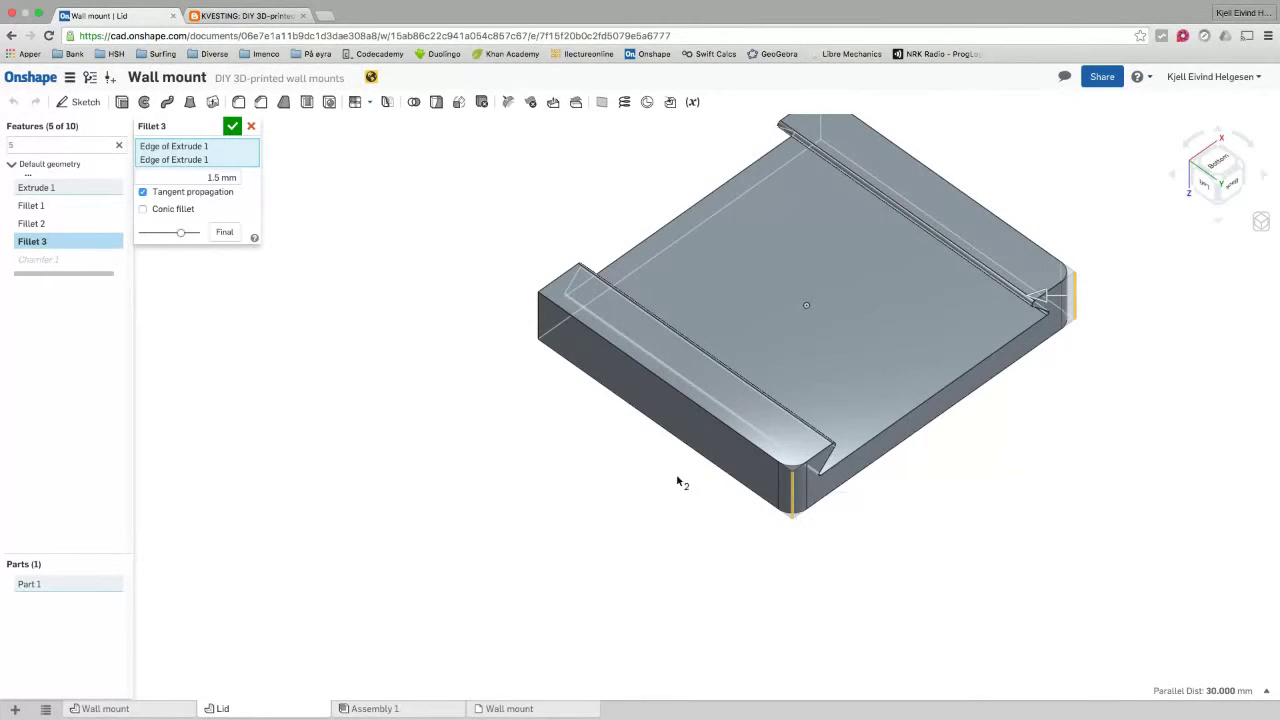
Step: Swap the fillet's front and right edges for the left and rear vertical corners, then view Assembly 1
{"action": "left_click", "coordinate": [793, 490]}
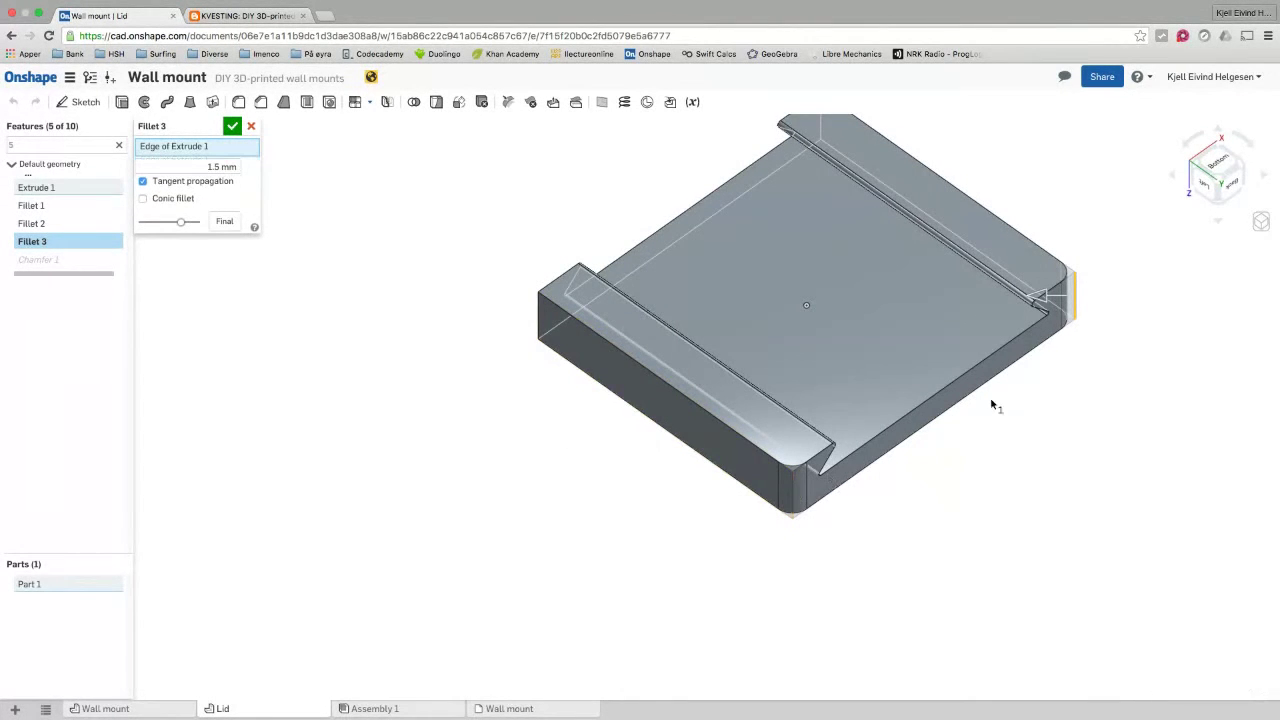
{"action": "left_click", "coordinate": [1076, 296]}
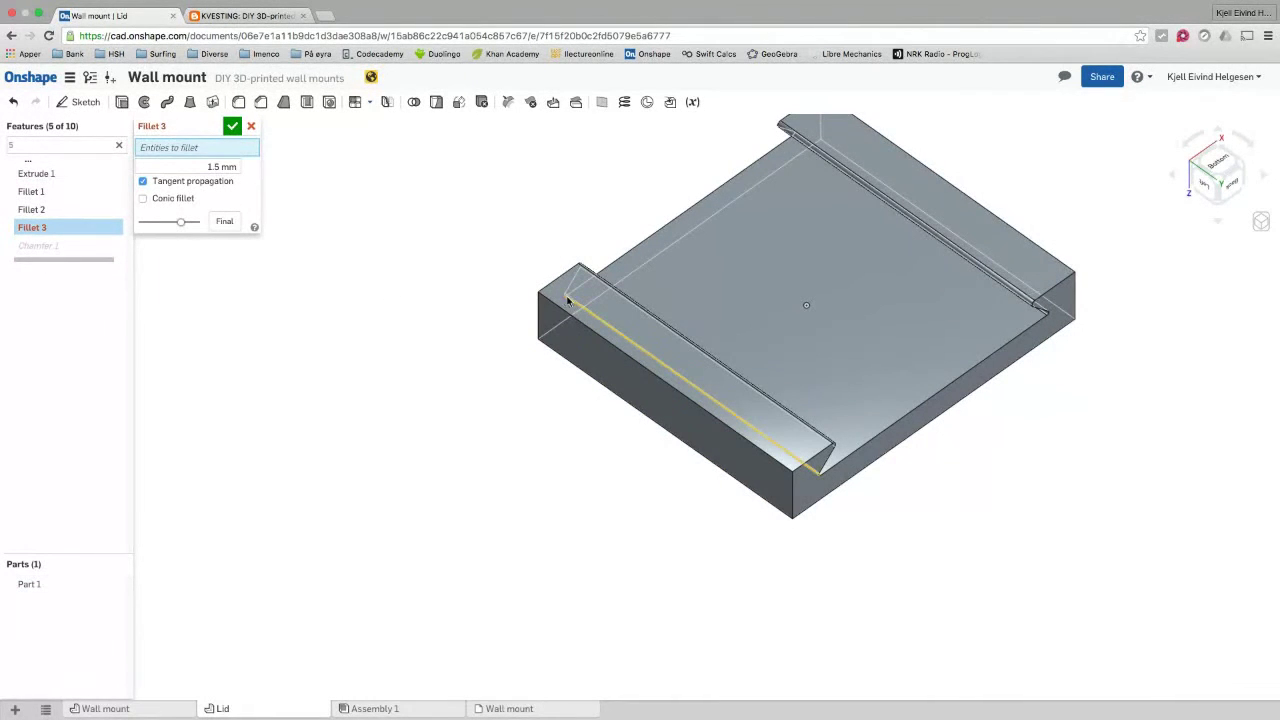
{"action": "left_click", "coordinate": [540, 311]}
{"action": "left_click", "coordinate": [820, 130]}
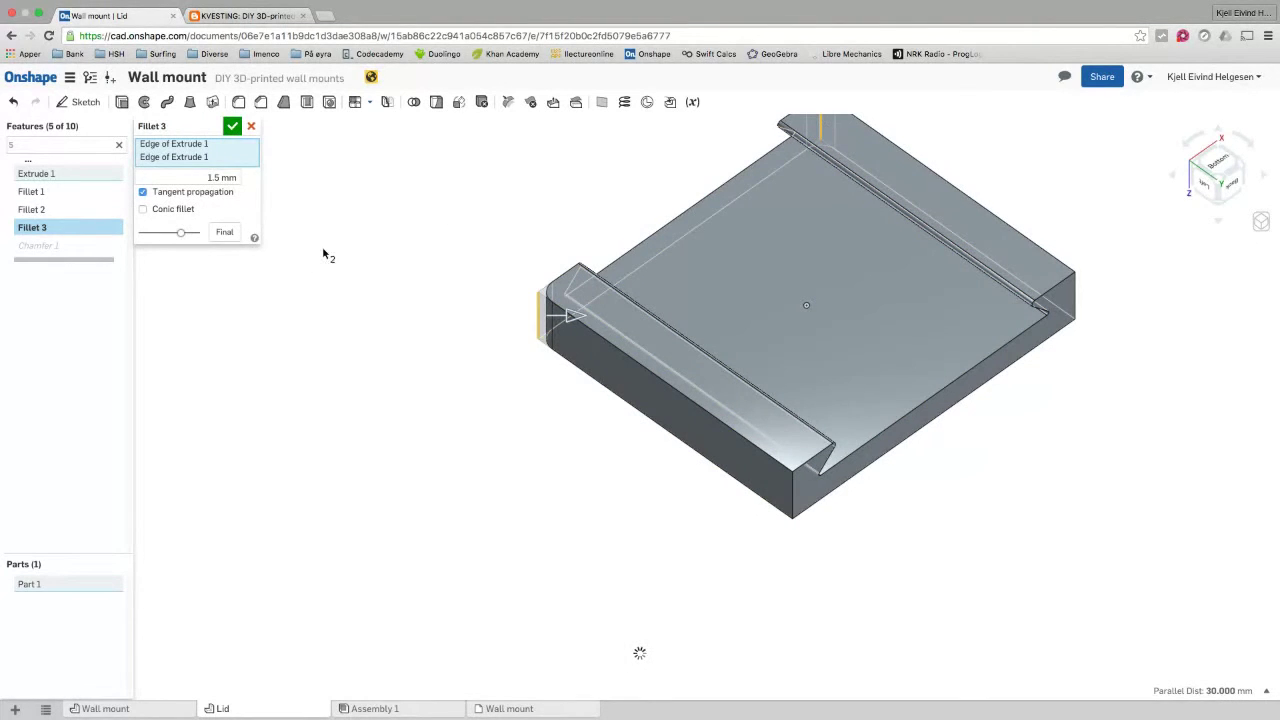
{"action": "left_click", "coordinate": [234, 128]}
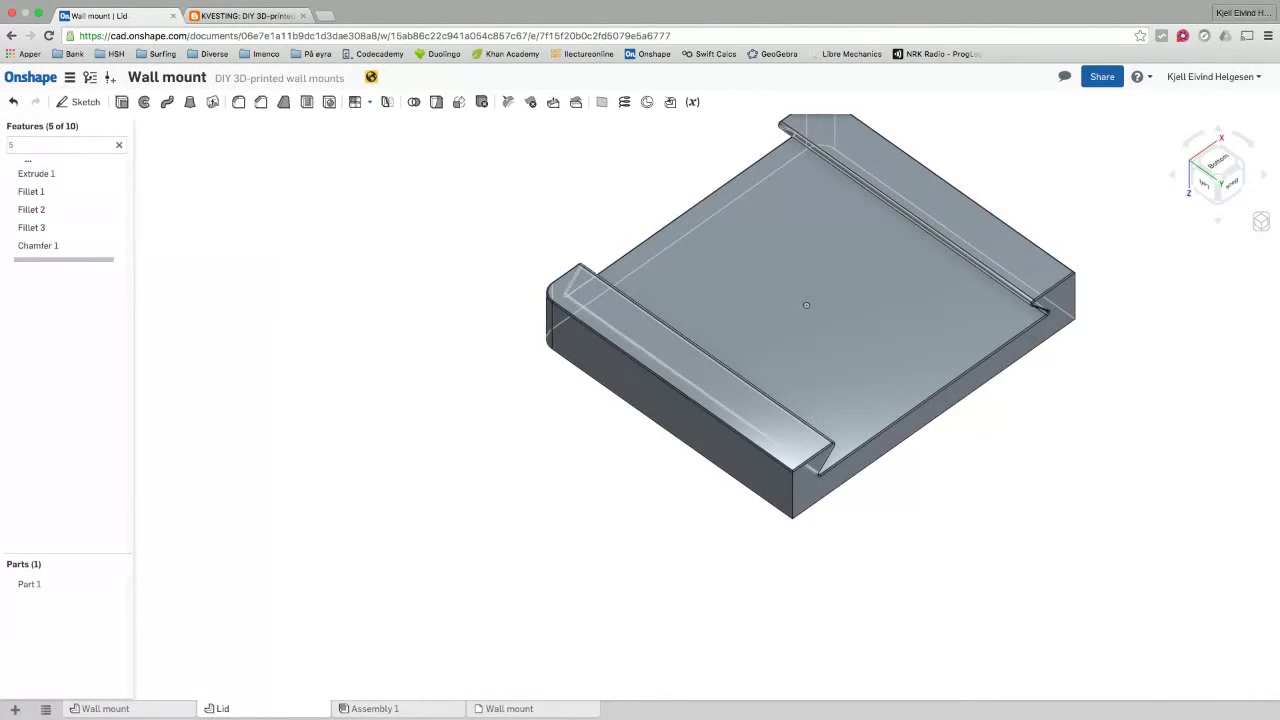
{"action": "left_click", "coordinate": [424, 709]}
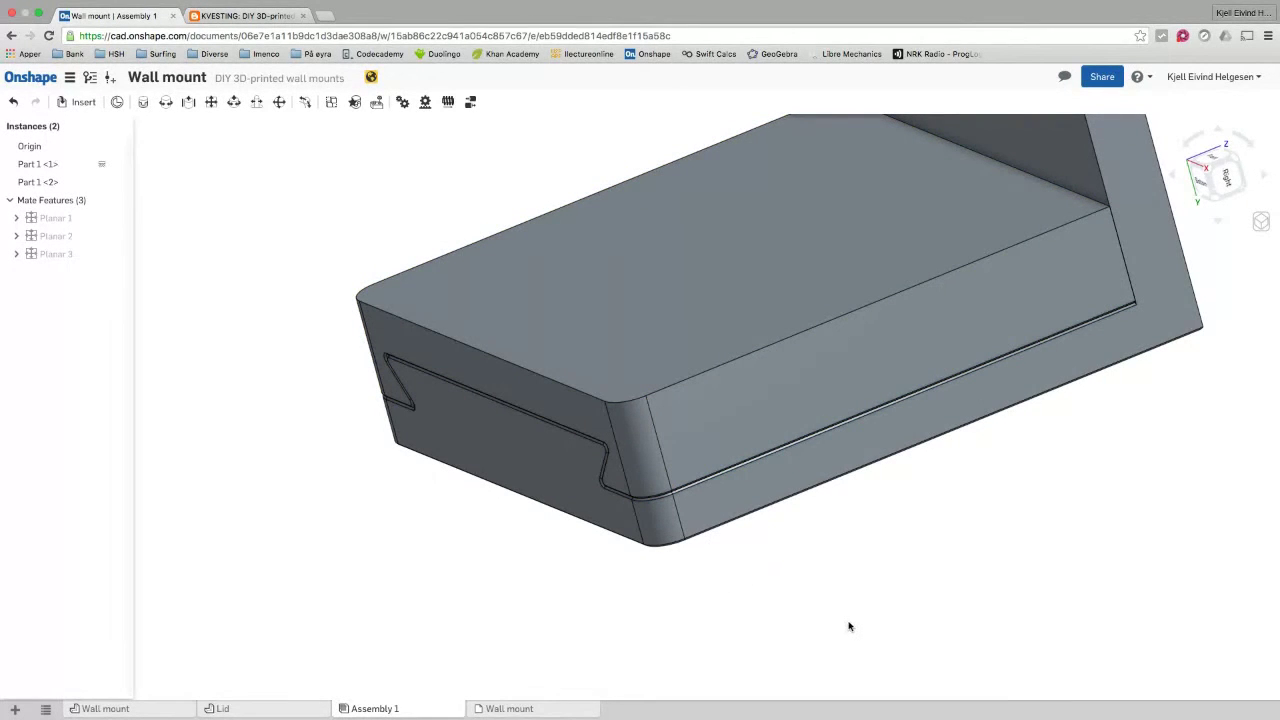
Step: Zoom around the lid in Assembly 1, then return to the Lid part studio
{"action": "scroll", "coordinate": [867, 610], "scroll_direction": "down", "scroll_amount": 5}
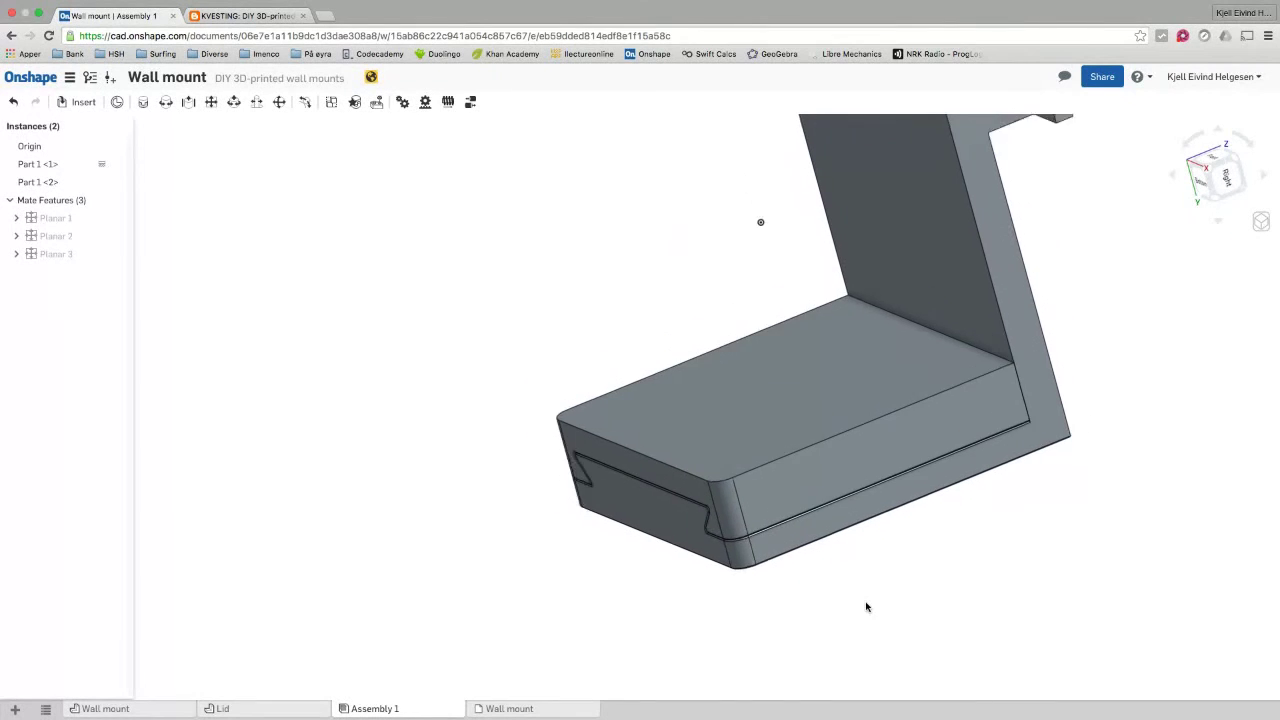
{"action": "scroll", "coordinate": [940, 578], "scroll_direction": "down", "scroll_amount": 1}
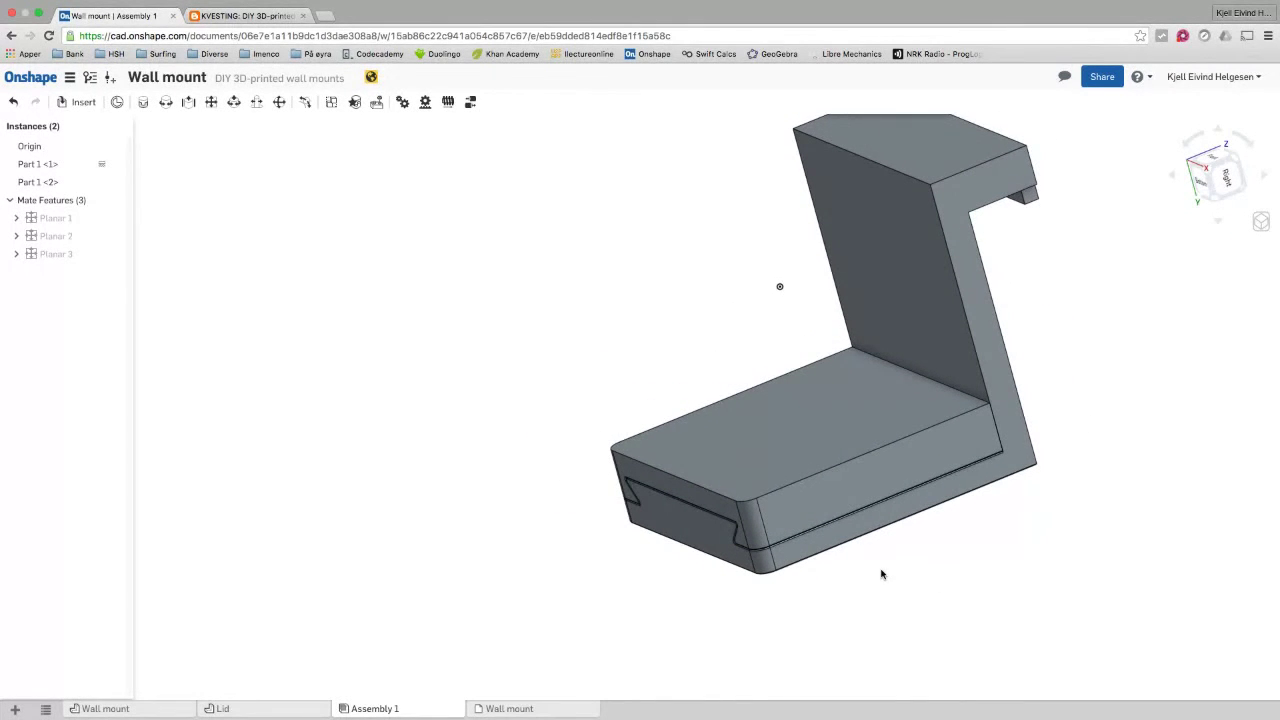
{"action": "scroll", "coordinate": [881, 575], "scroll_direction": "up", "scroll_amount": 3}
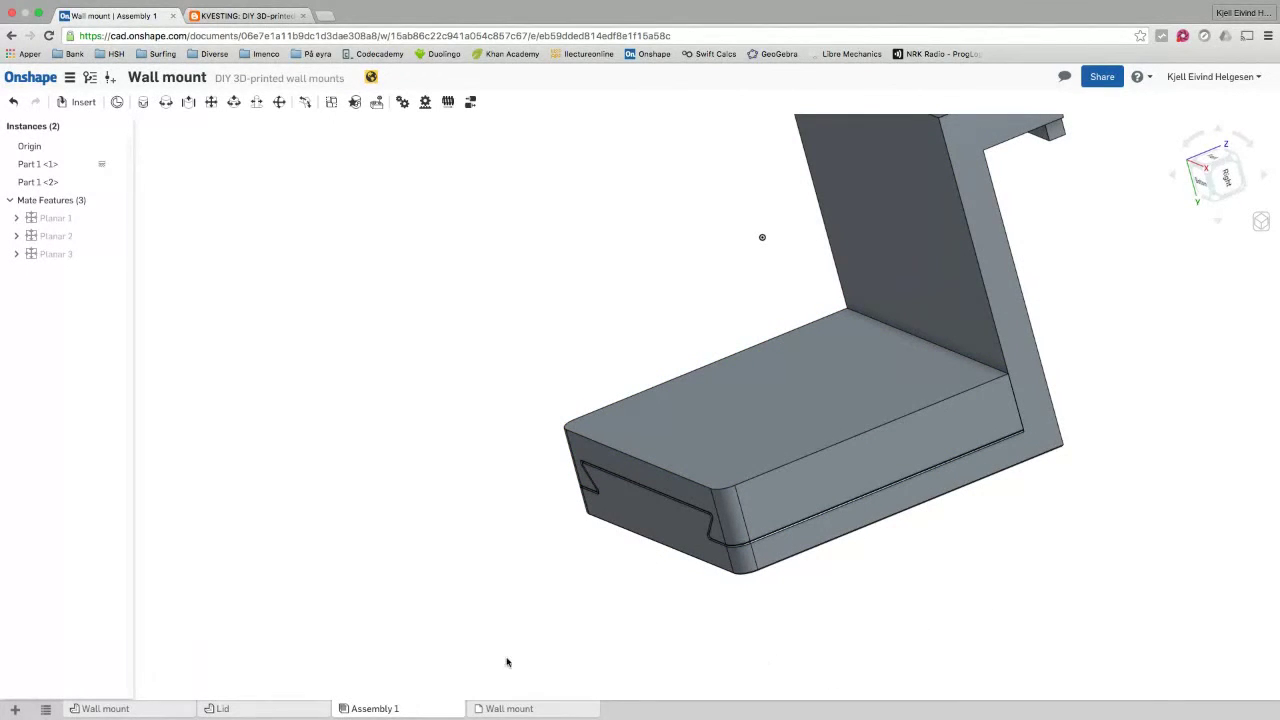
{"action": "left_click", "coordinate": [264, 711]}
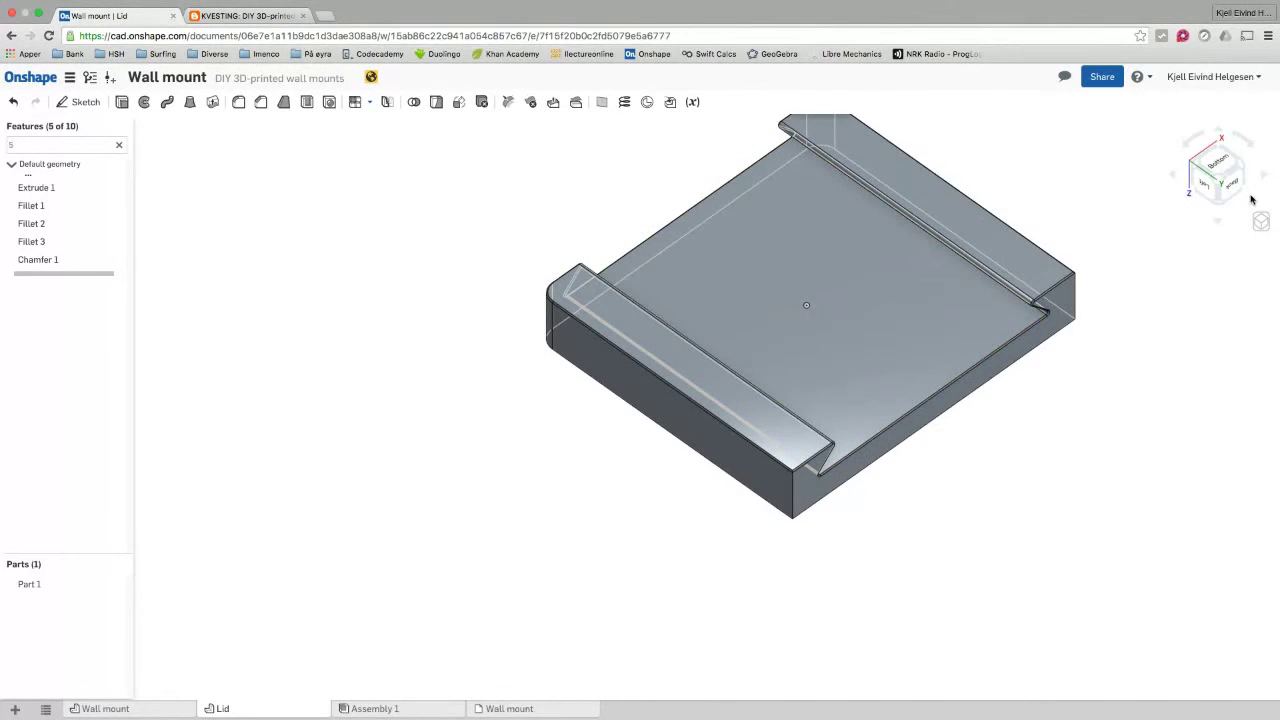
Step: Inspect the lid from underside, front and isometric views using the view cube
{"action": "left_click", "coordinate": [1218, 223]}
{"action": "left_click", "coordinate": [1218, 223]}
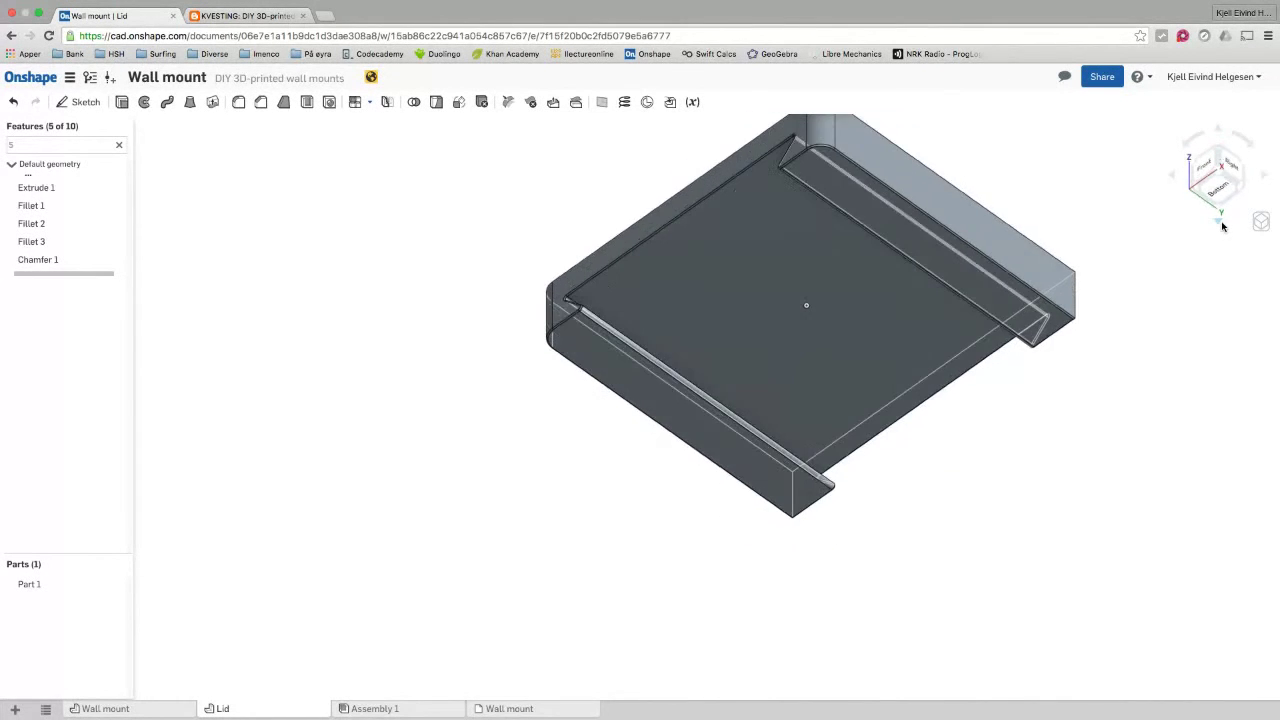
{"action": "left_click", "coordinate": [1220, 223]}
{"action": "left_click", "coordinate": [1221, 224]}
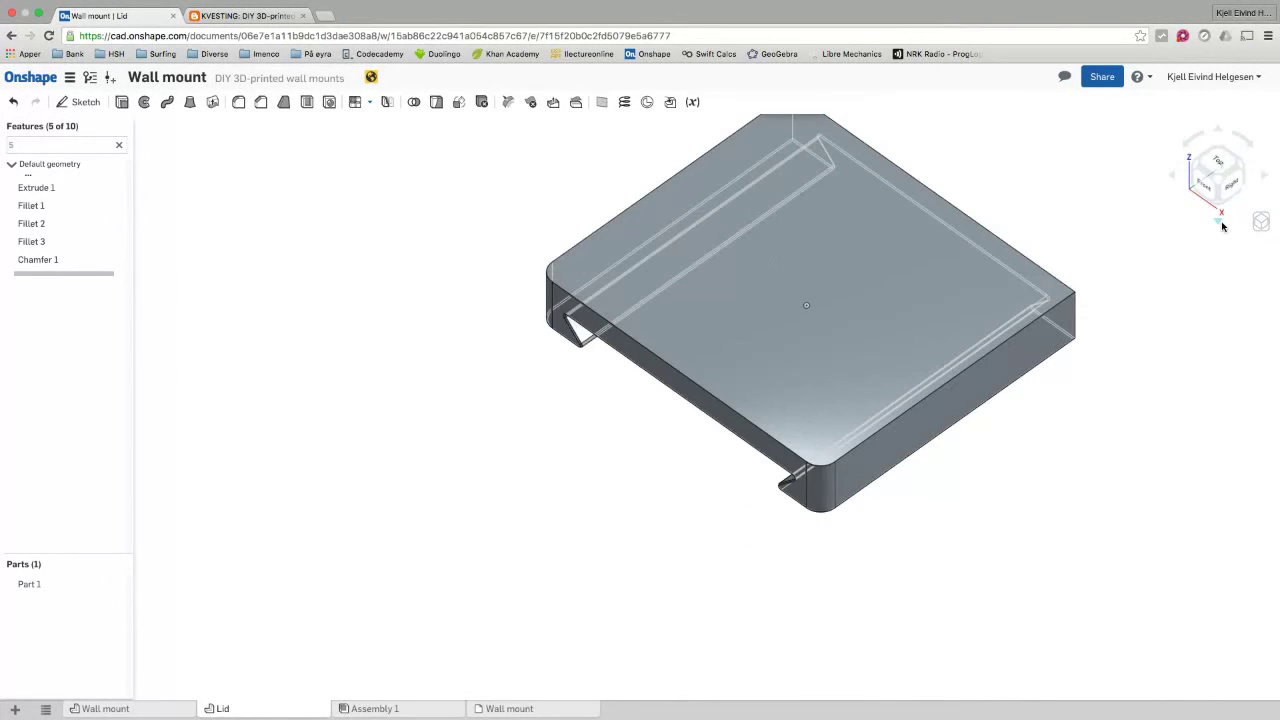
{"action": "scroll", "coordinate": [935, 442], "scroll_direction": "down", "scroll_amount": 5}
{"action": "scroll", "coordinate": [975, 299], "scroll_direction": "up", "scroll_amount": 3}
{"action": "scroll", "coordinate": [975, 299], "scroll_direction": "up", "scroll_amount": 3}
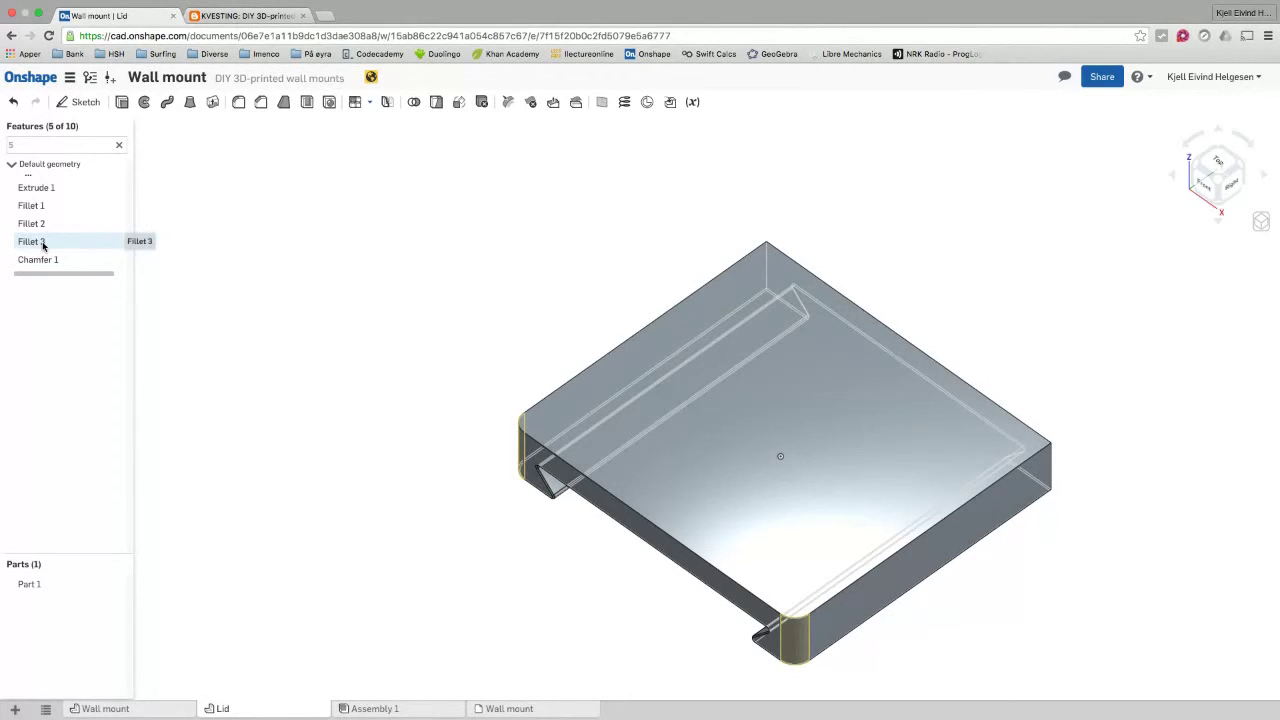
Step: Add the top-left, lower front and front-right edges to the 1.5 mm Fillet 3, then view Assembly 1
{"action": "double_click", "coordinate": [153, 262]}
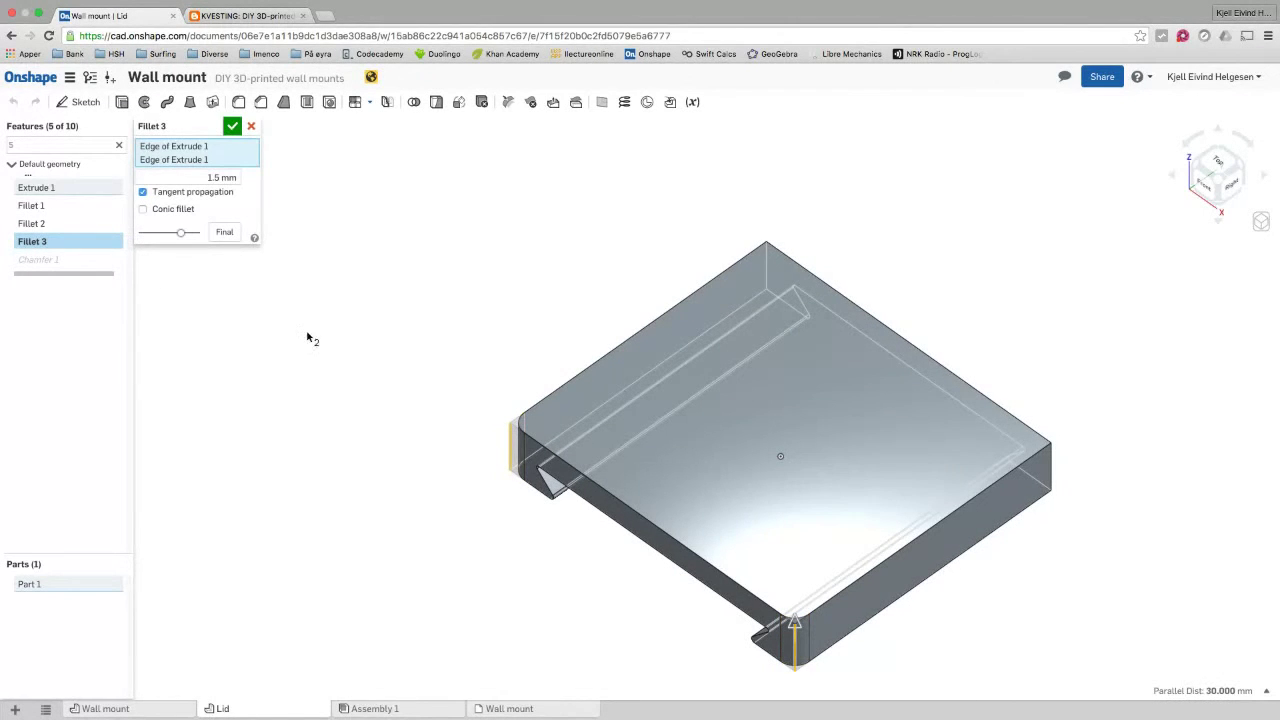
{"action": "left_click", "coordinate": [610, 358]}
{"action": "left_click", "coordinate": [571, 467]}
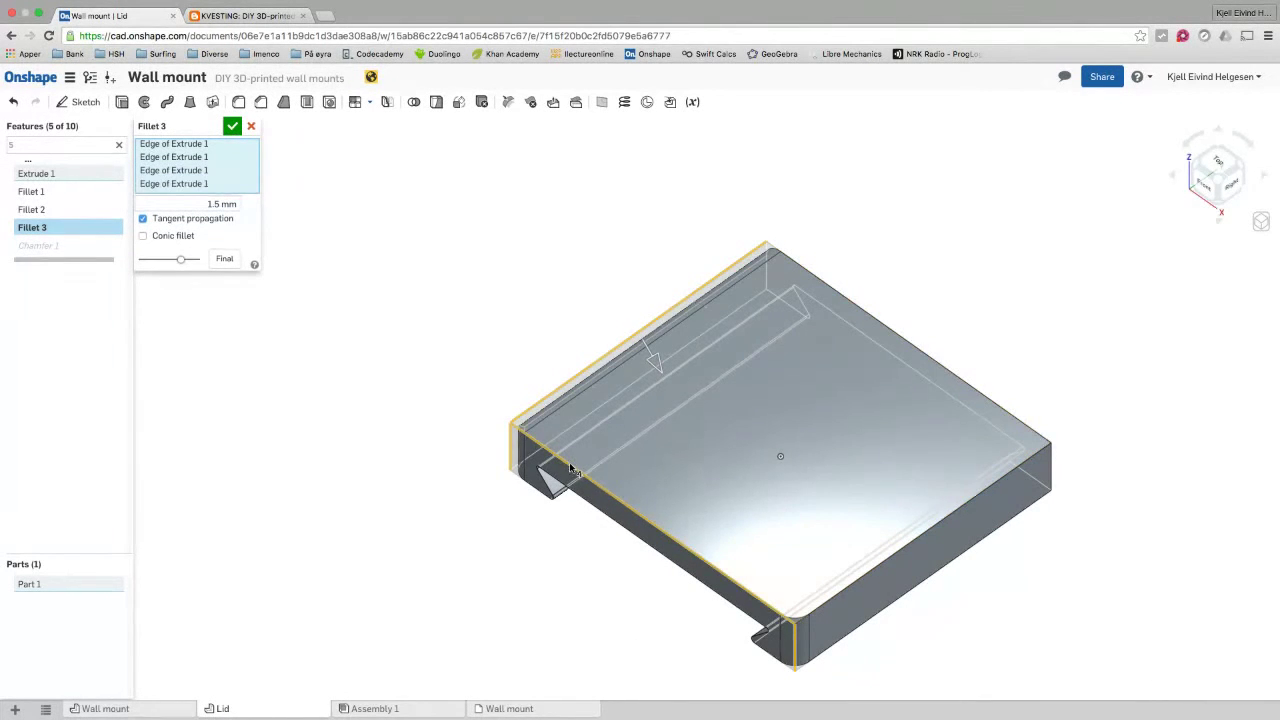
{"action": "left_click", "coordinate": [893, 565]}
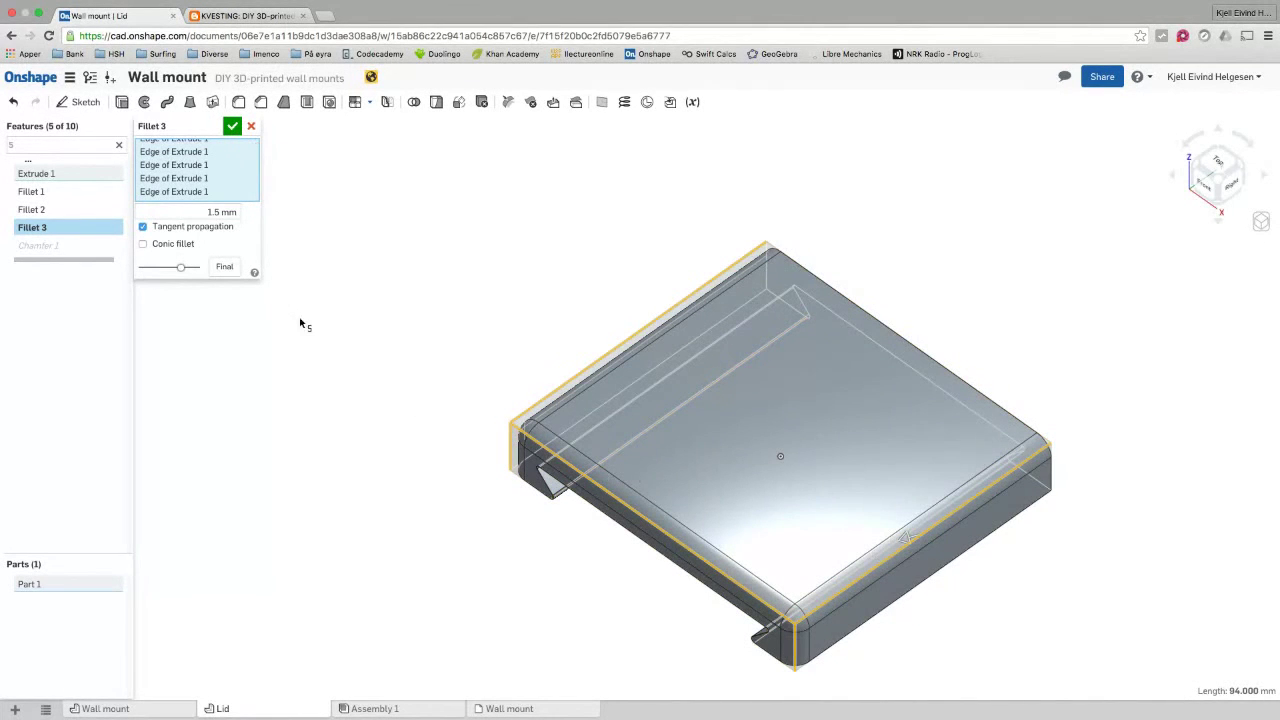
{"action": "left_click", "coordinate": [232, 126]}
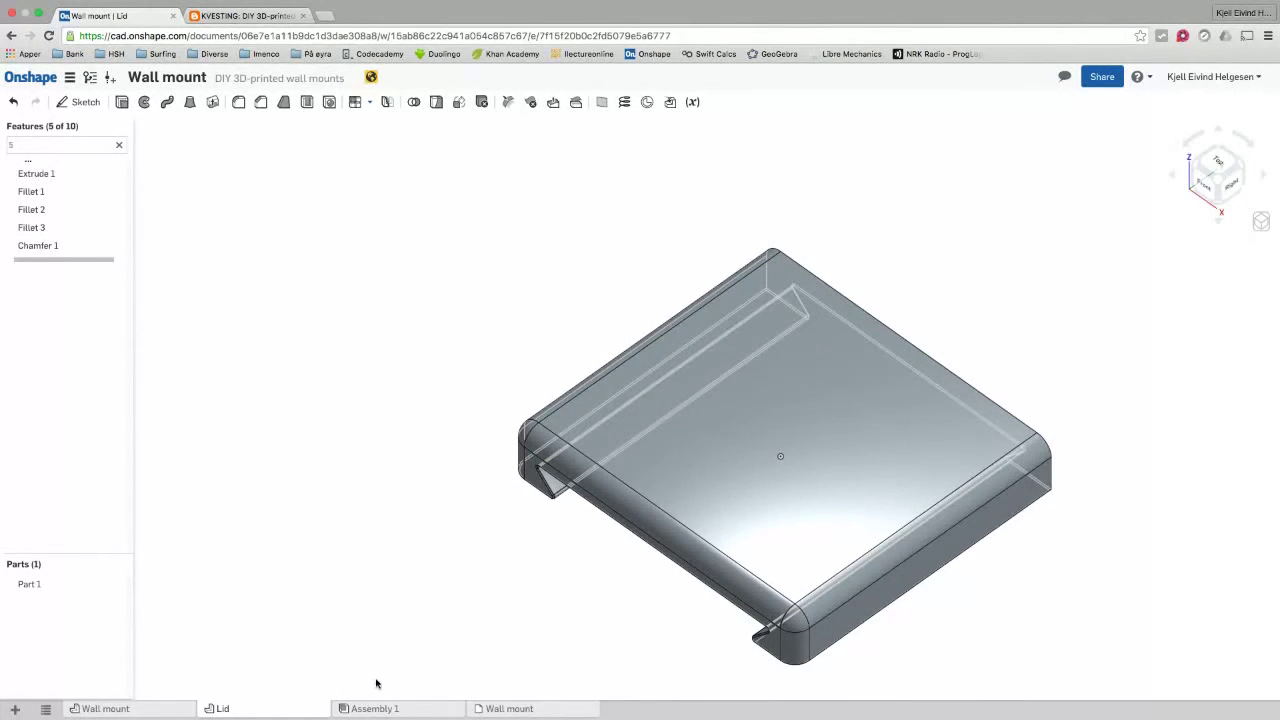
{"action": "left_click", "coordinate": [372, 708]}
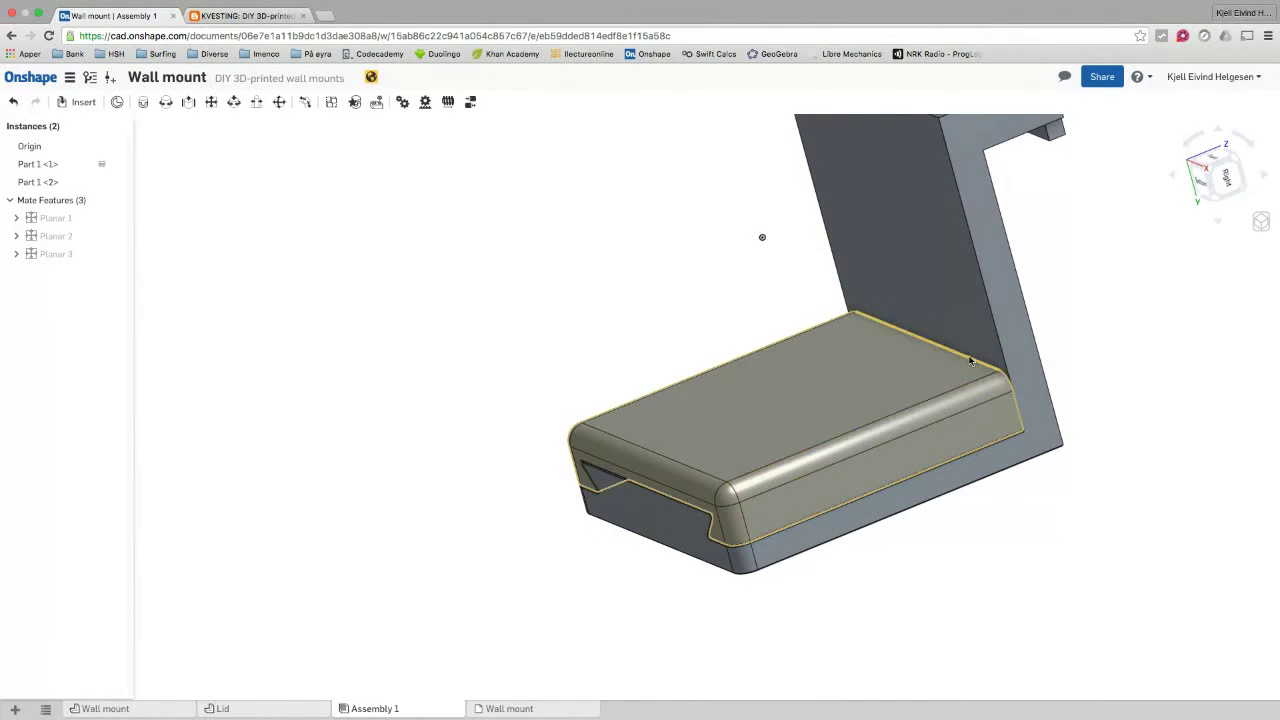
{"action": "left_click", "coordinate": [283, 709]}
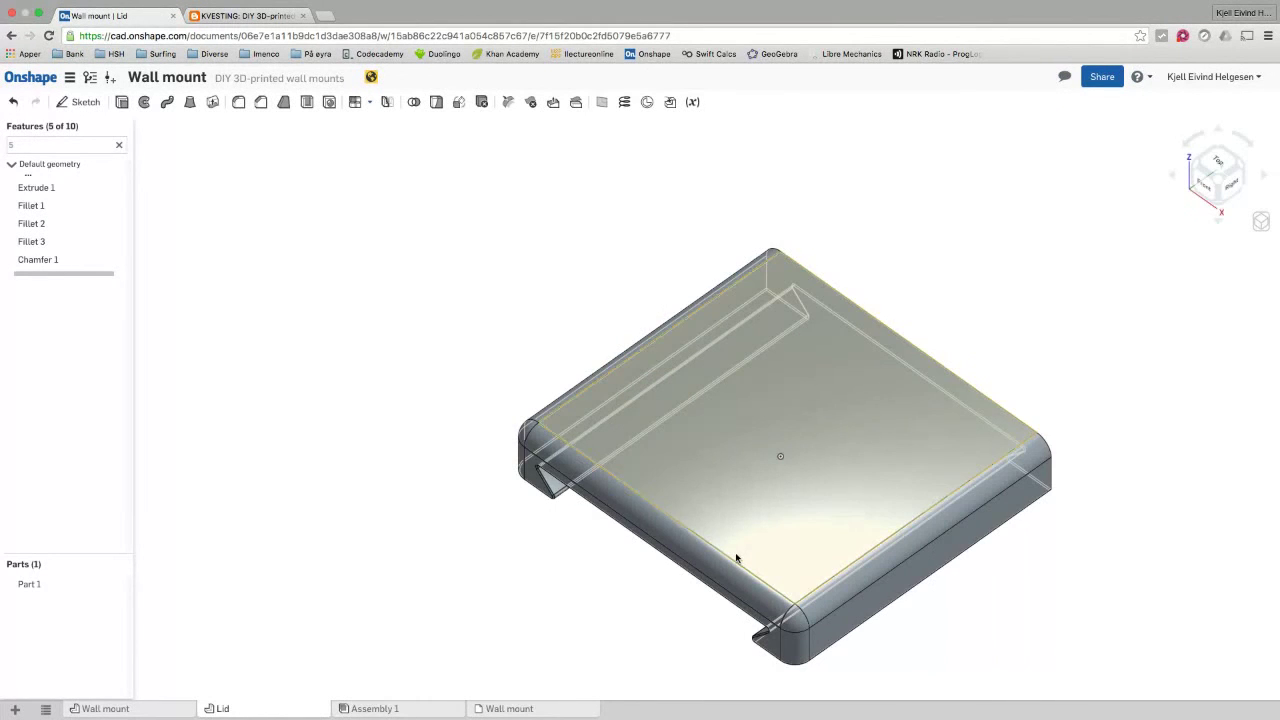
Step: Add one more lid edge to the 0.1 mm Chamfer 1 and check the lid in Assembly 1
{"action": "left_click", "coordinate": [54, 262]}
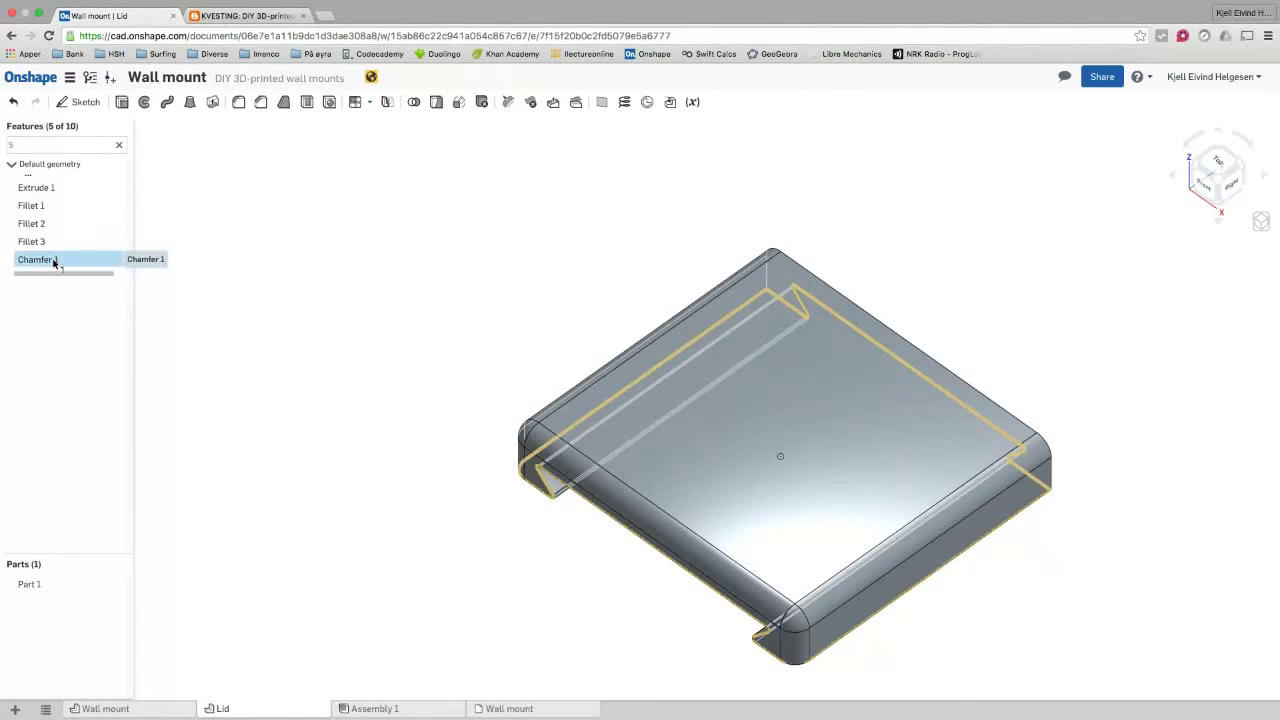
{"action": "double_click", "coordinate": [54, 262]}
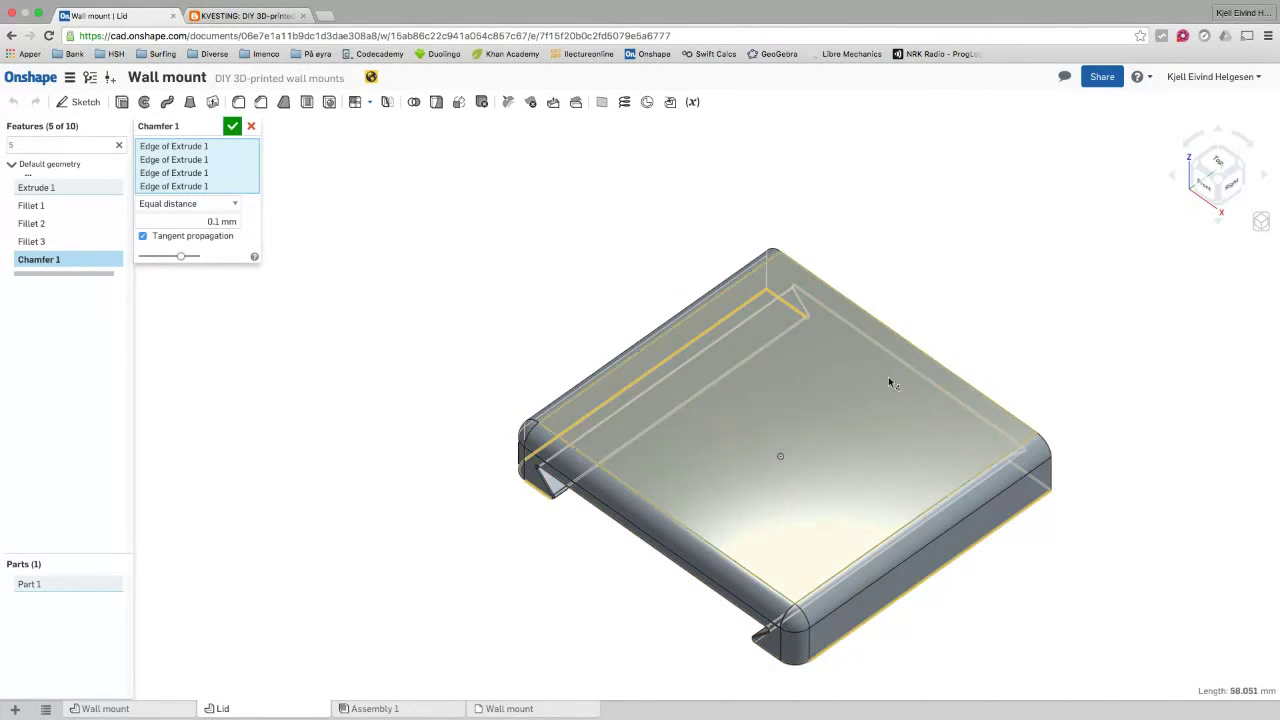
{"action": "left_click", "coordinate": [939, 367]}
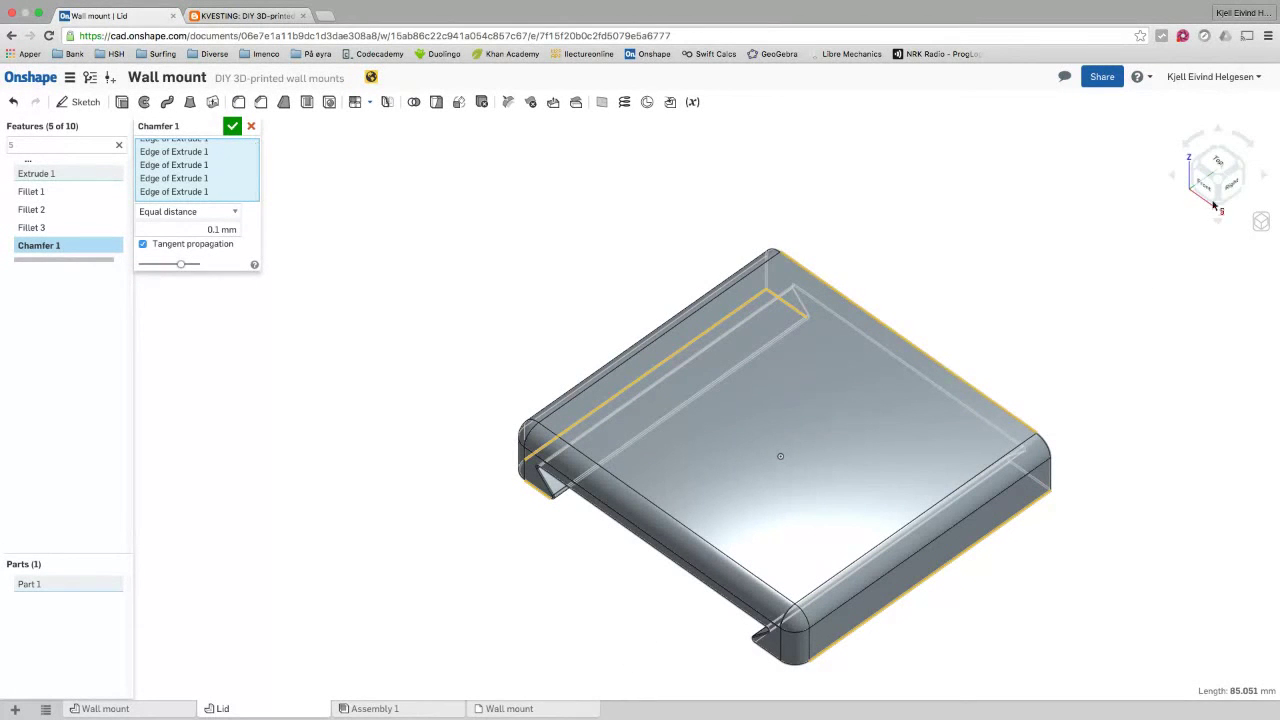
{"action": "left_click", "coordinate": [1238, 171]}
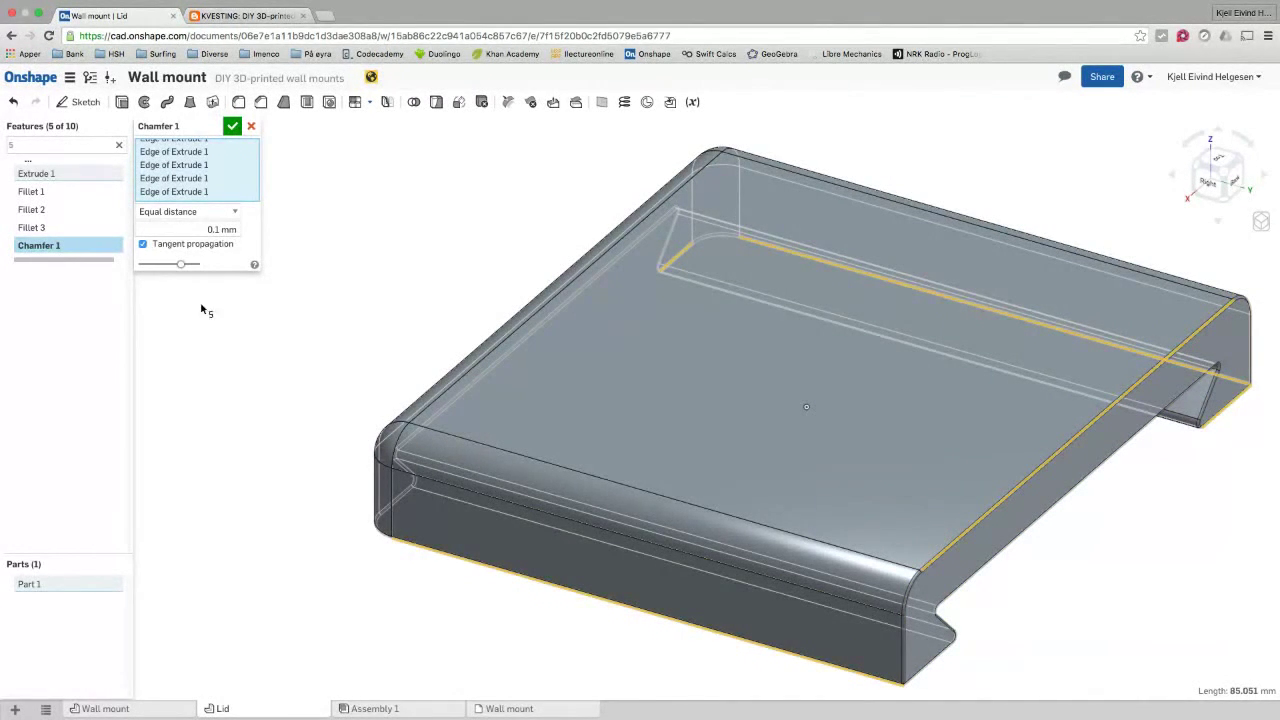
{"action": "left_click", "coordinate": [232, 126]}
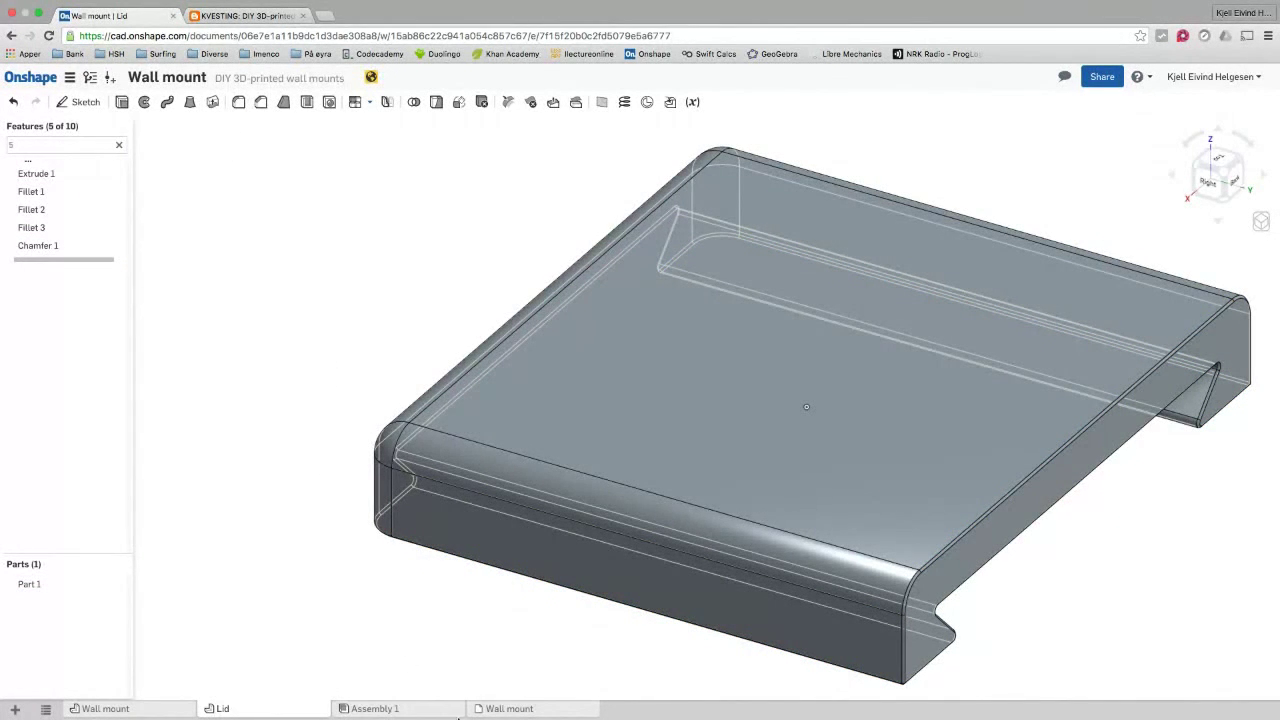
{"action": "left_click", "coordinate": [374, 707]}
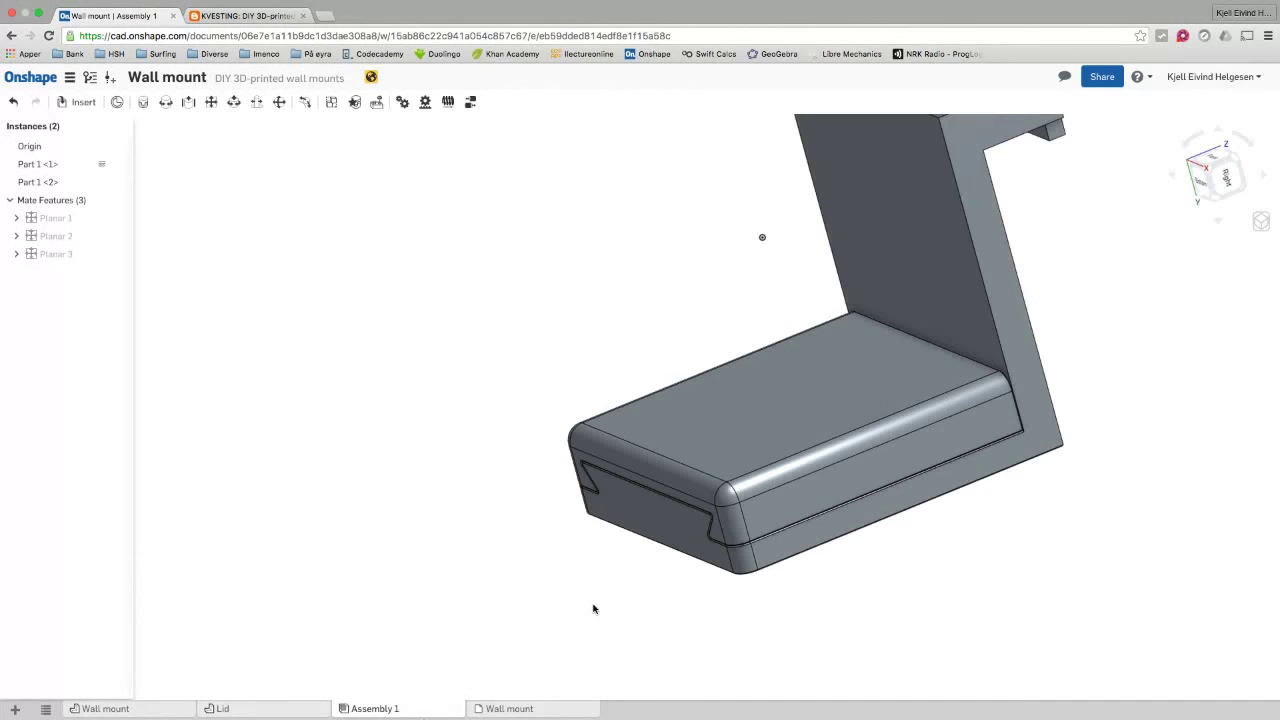
{"action": "scroll", "coordinate": [1015, 385], "scroll_direction": "up", "scroll_amount": 5}
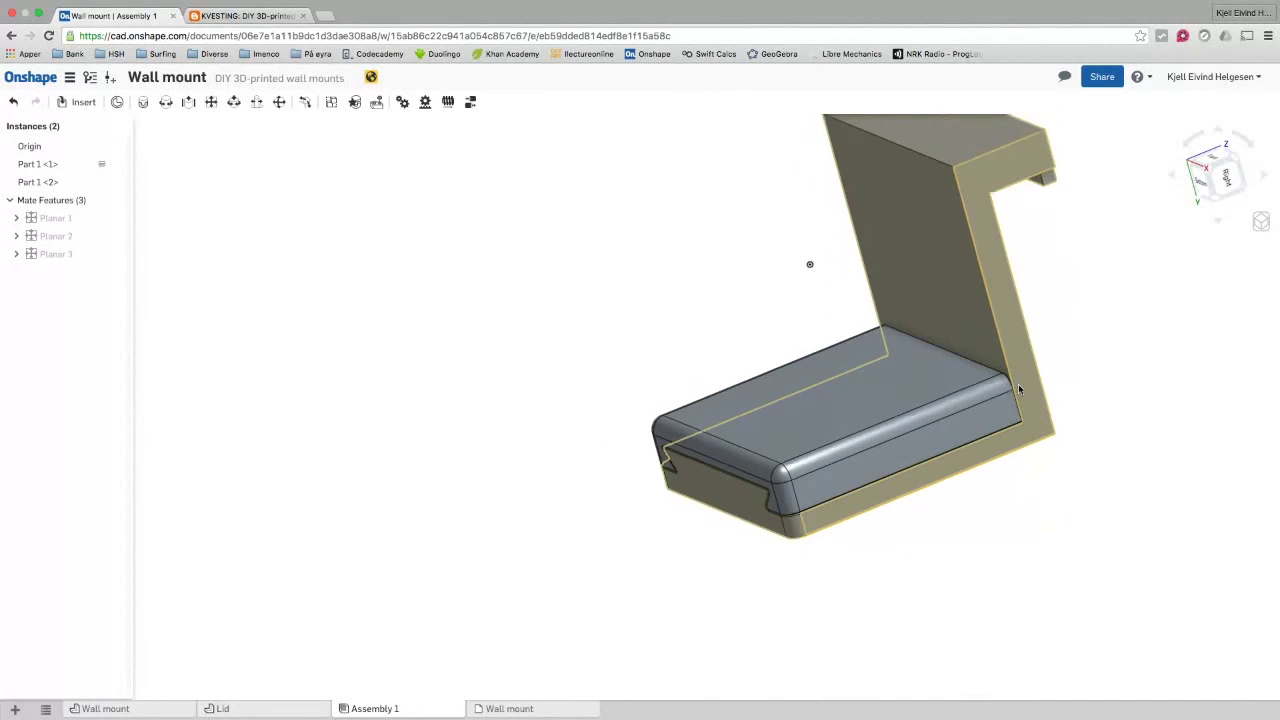
{"action": "scroll", "coordinate": [1015, 385], "scroll_direction": "up", "scroll_amount": 3}
{"action": "scroll", "coordinate": [934, 451], "scroll_direction": "down", "scroll_amount": 2}
{"action": "scroll", "coordinate": [1172, 393], "scroll_direction": "down", "scroll_amount": 6}
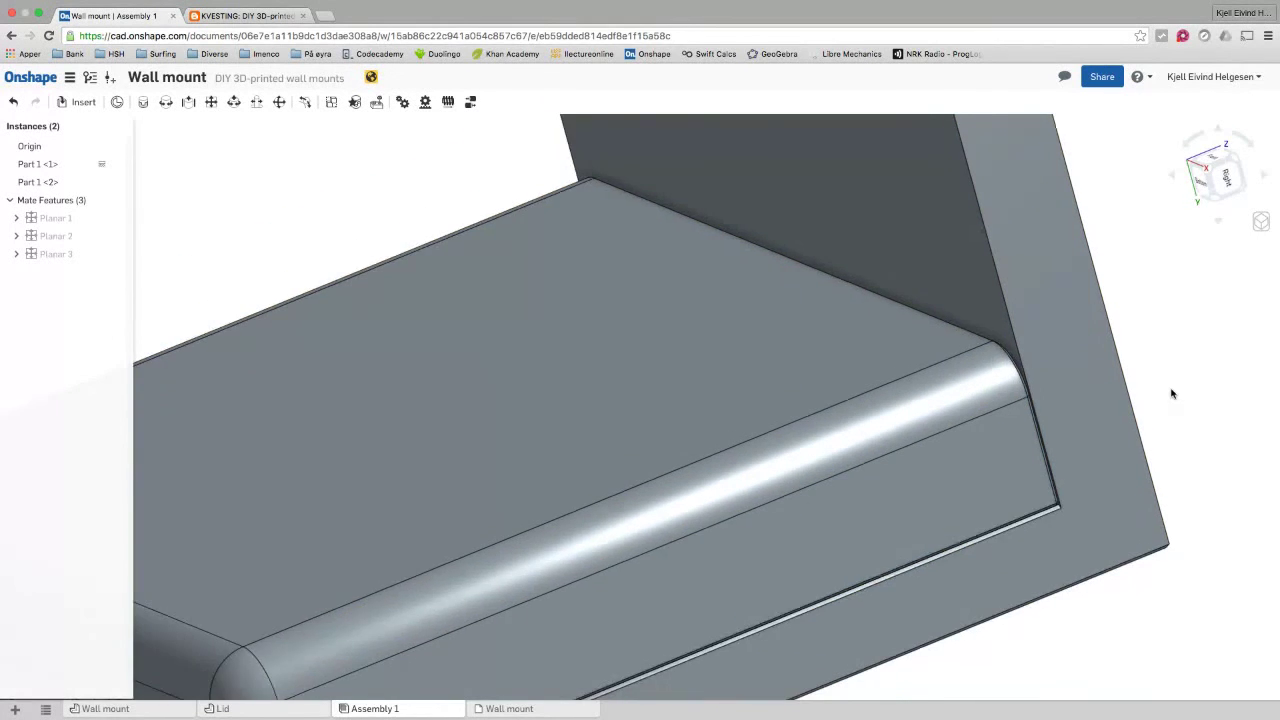